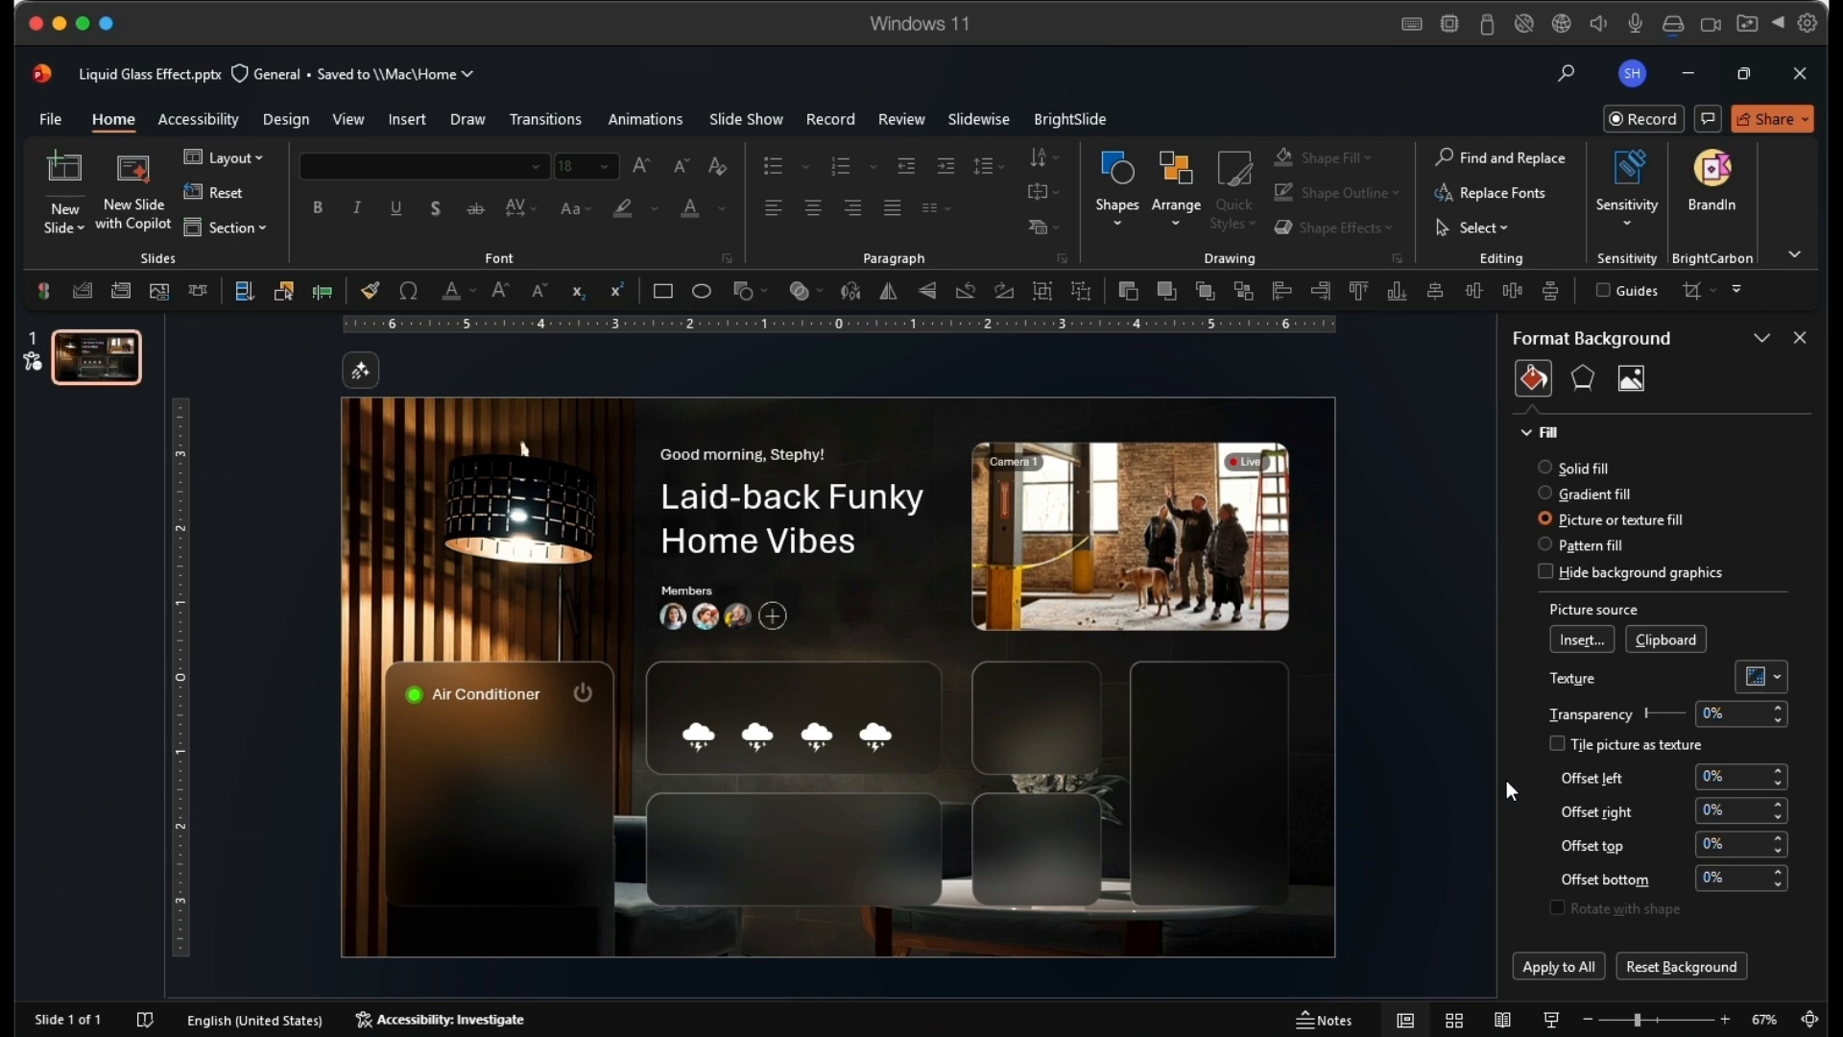
Examine the fill of the dashboard's glass panels, trying the Air Conditioner panel over the lamp and undoing that move
left_click(508, 801)
left_click(777, 854)
left_click(867, 689)
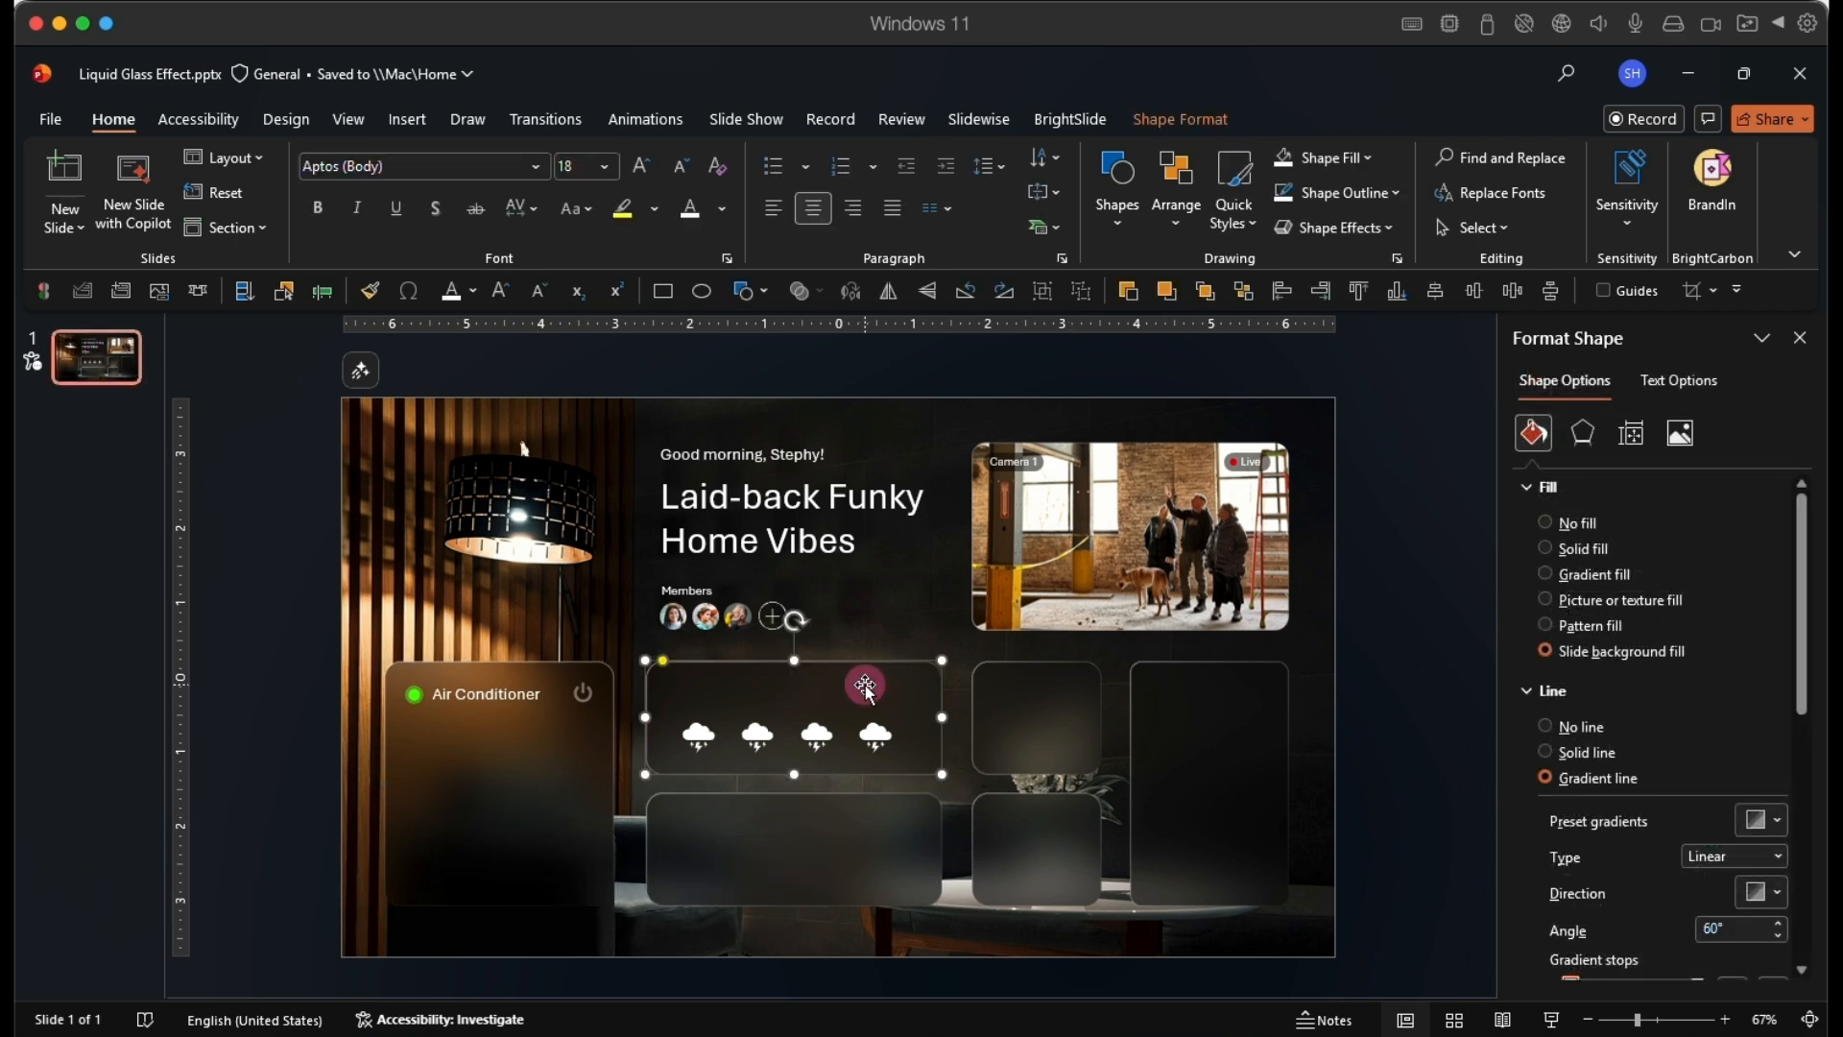
left_click(1020, 691)
left_click(1021, 833)
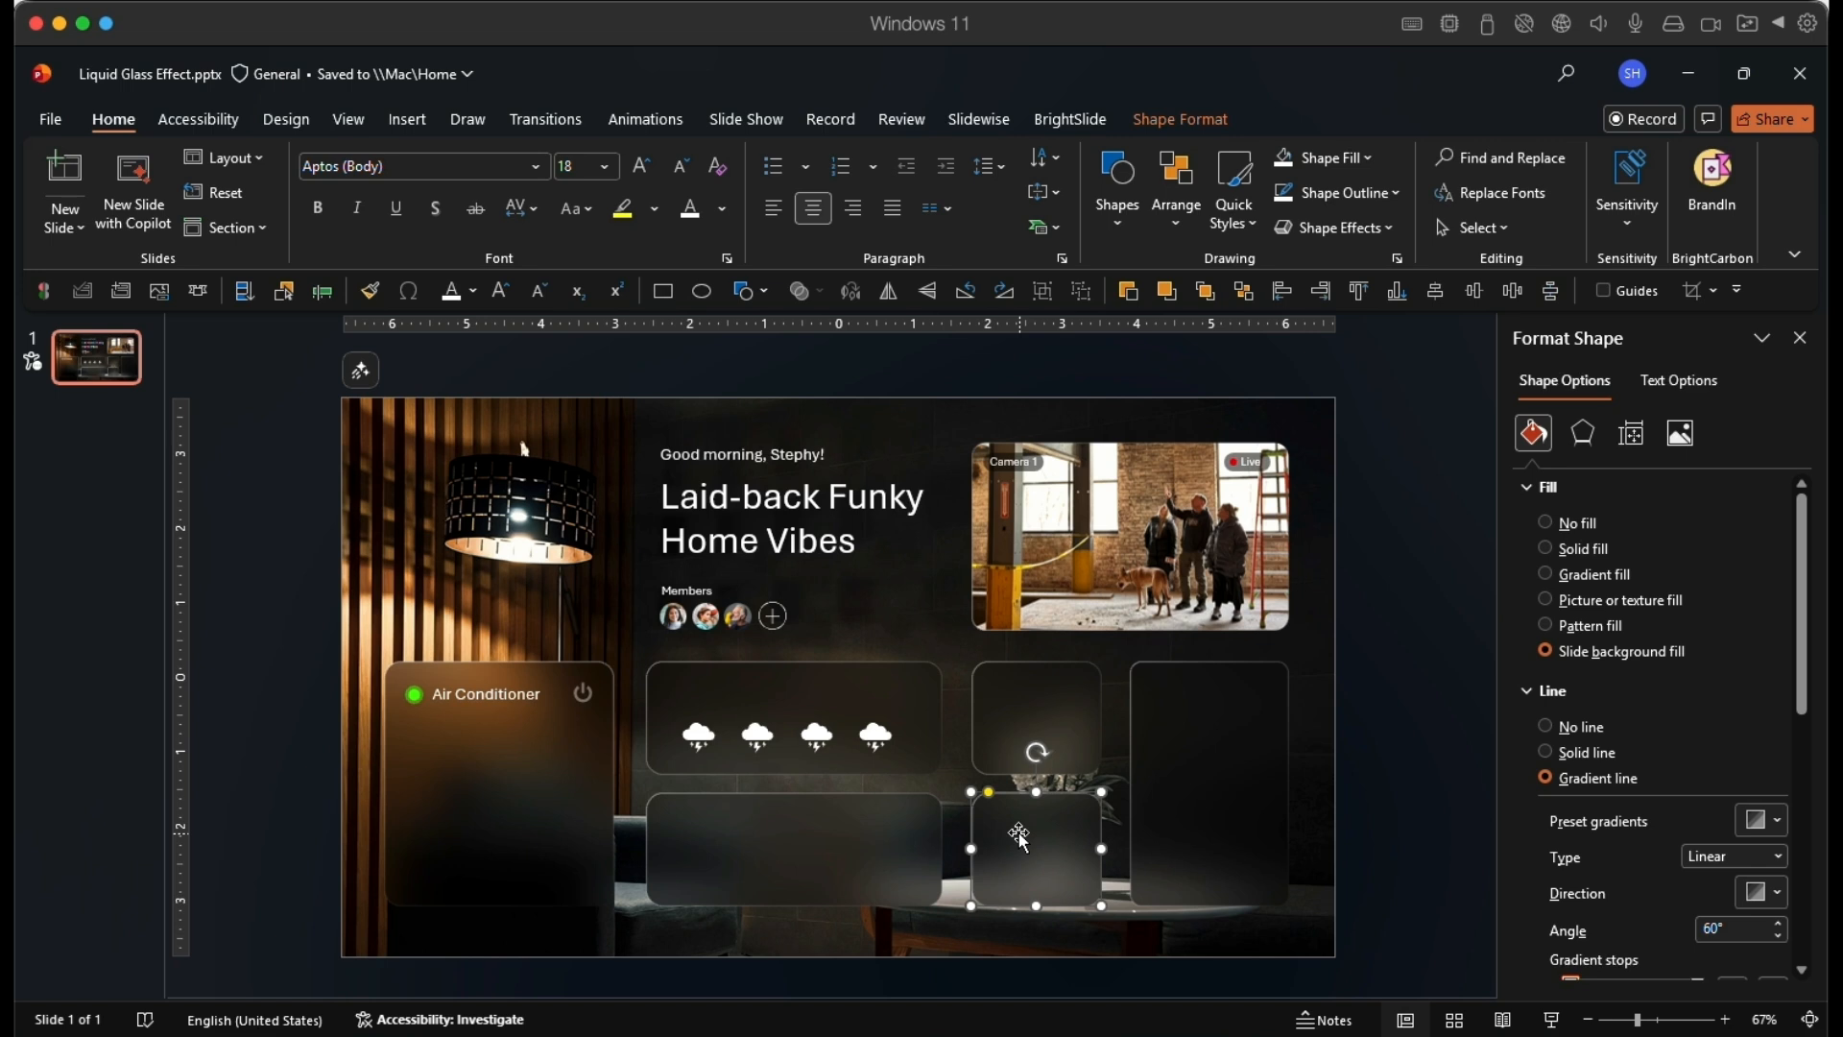
left_click(540, 854)
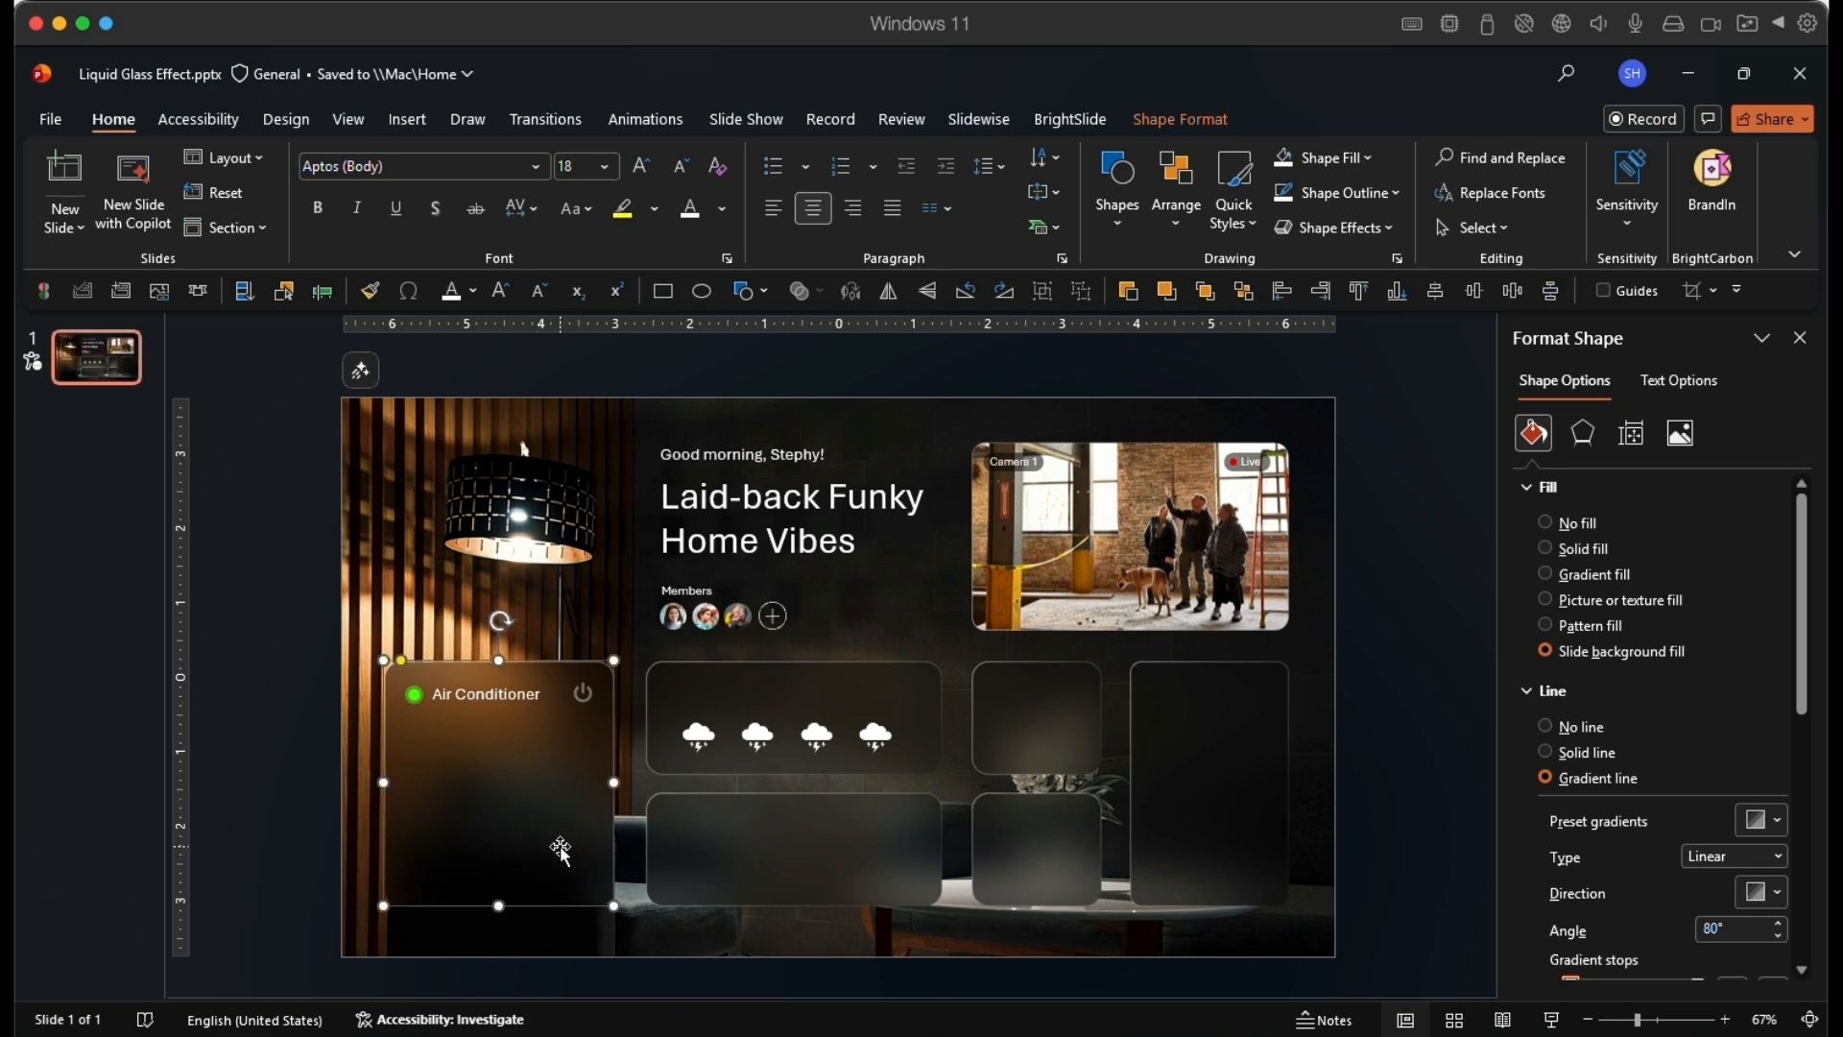
left_click_drag(556, 861, 561, 632)
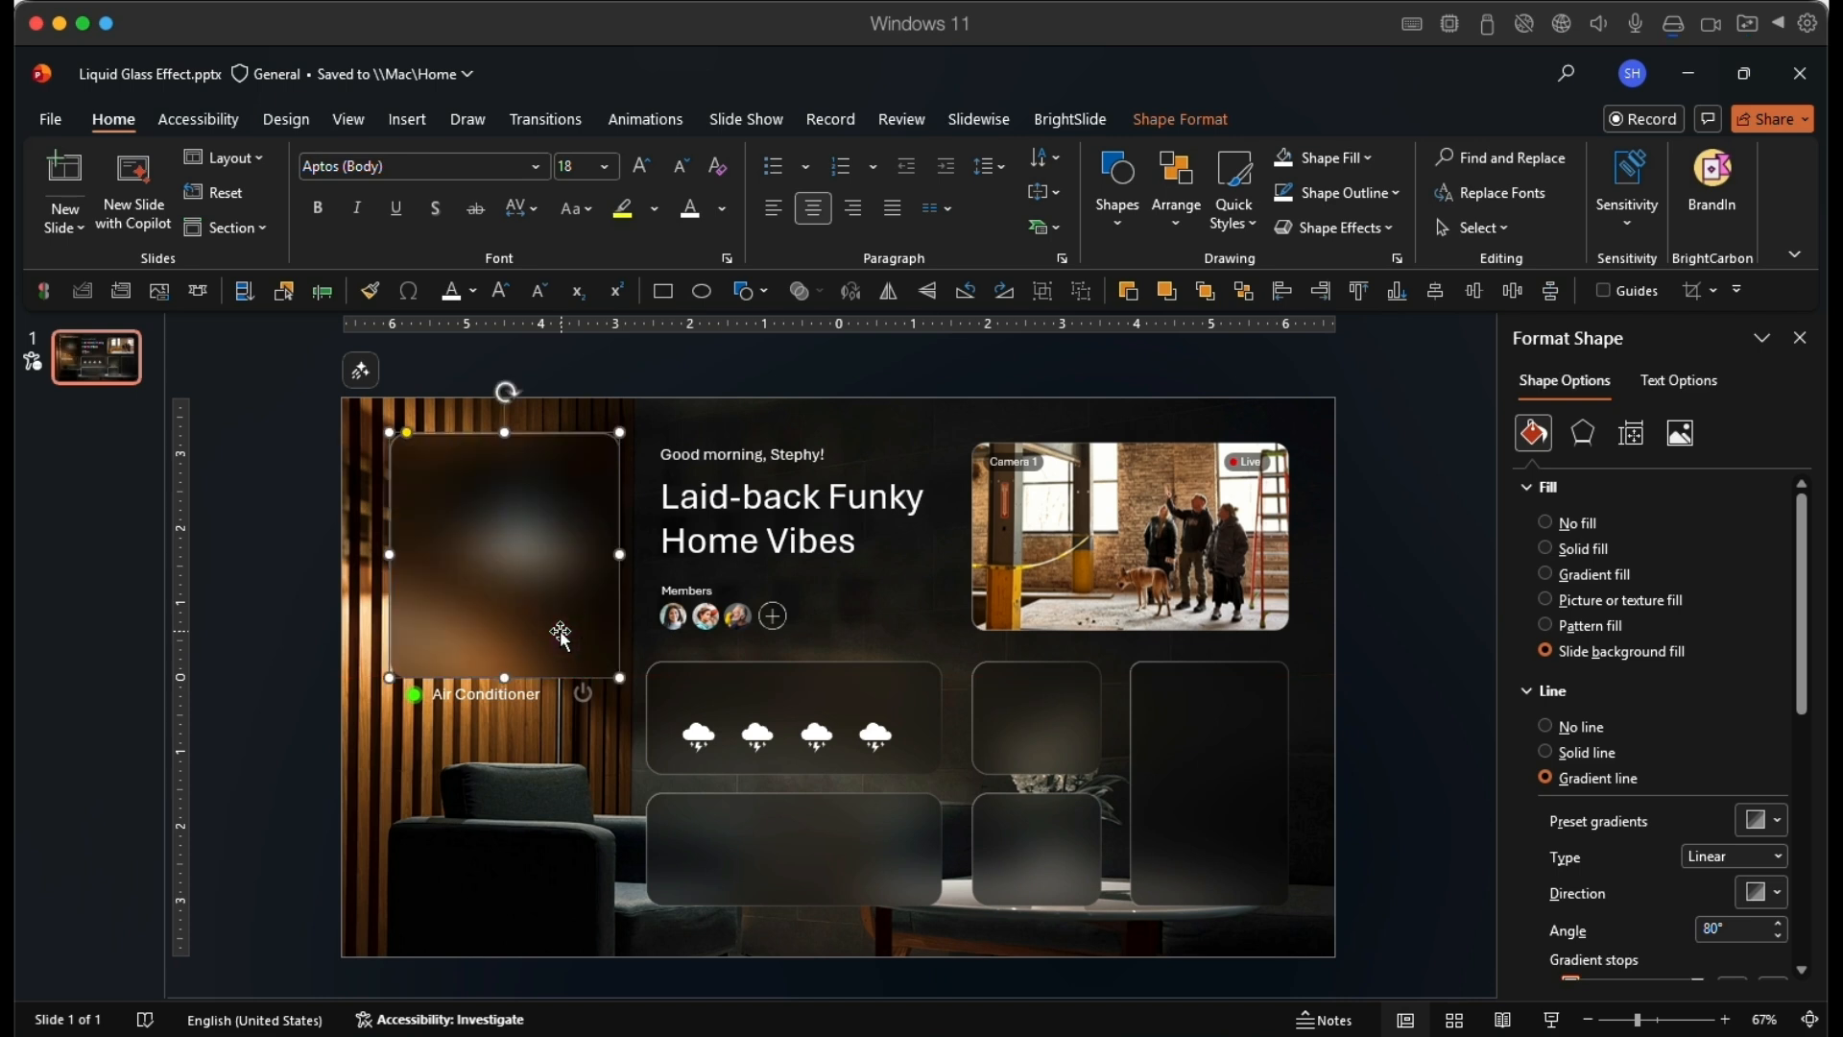
key("ctrl+z")
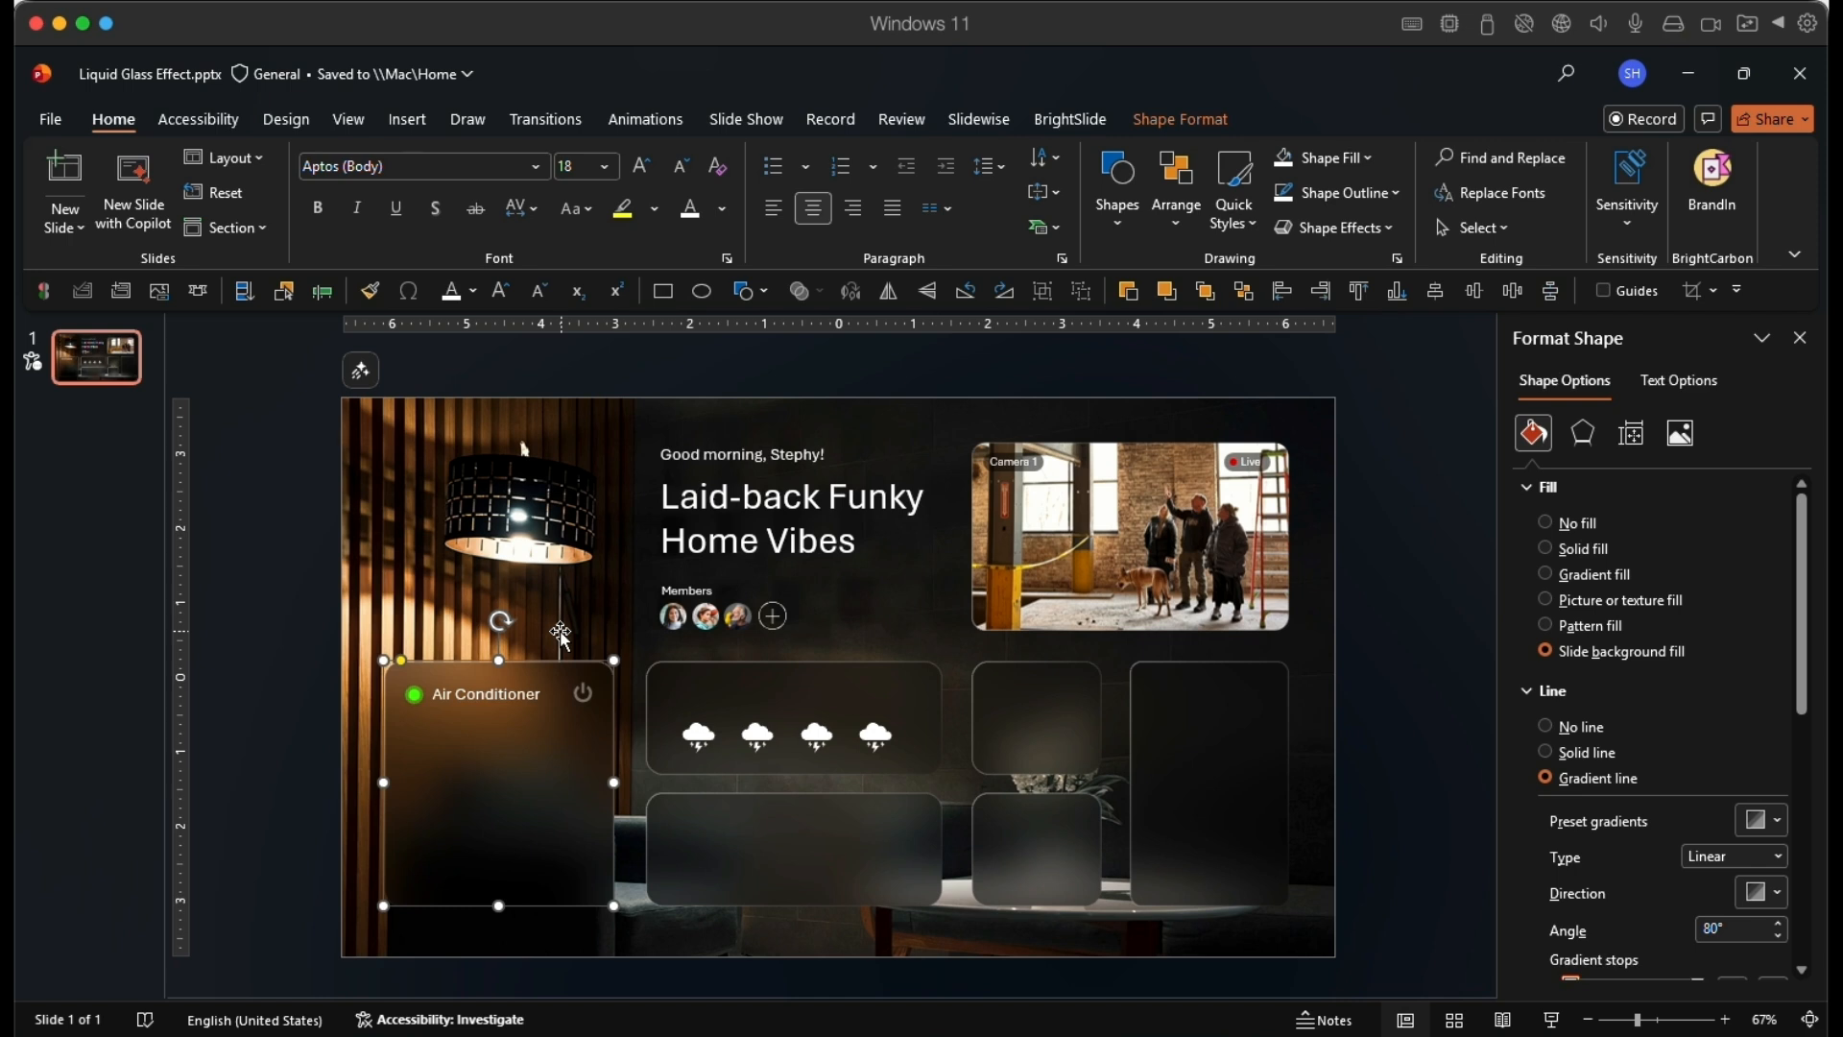
Add a new slide after the dashboard slide and set its background to a picture or texture fill
left_click(84, 428)
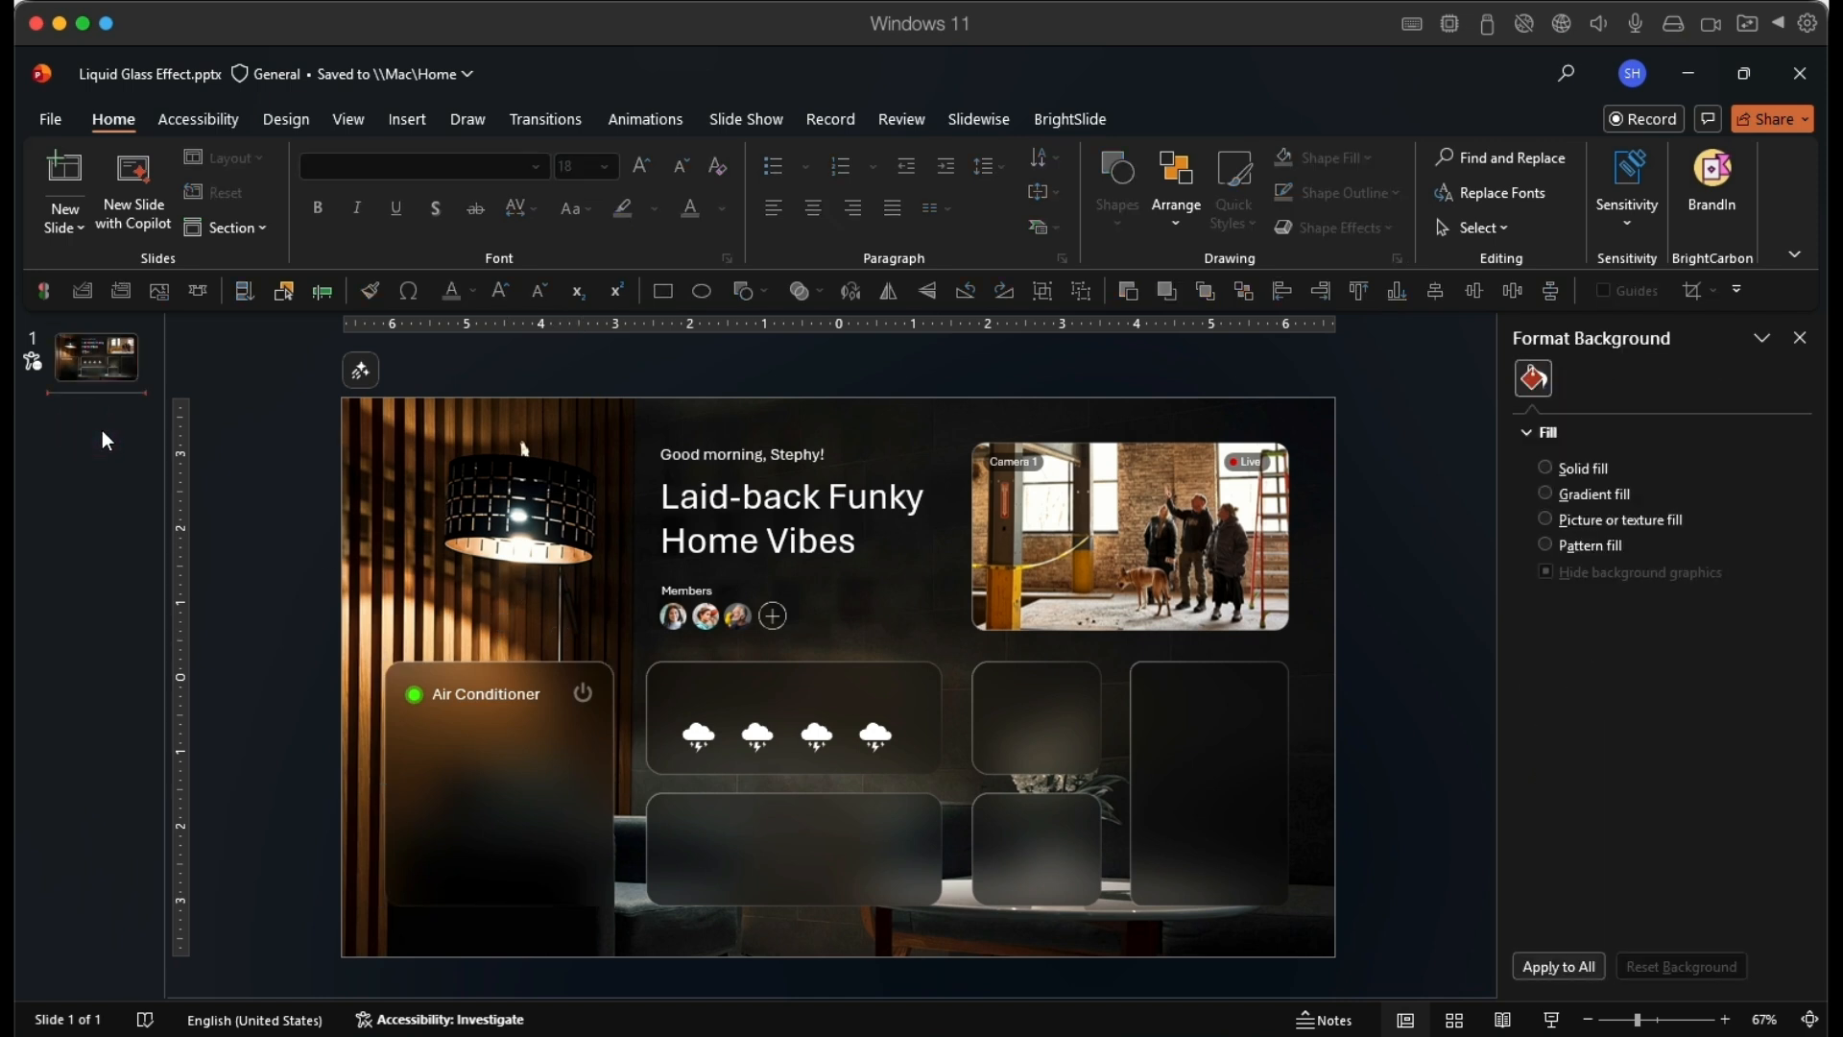
left_click(58, 186)
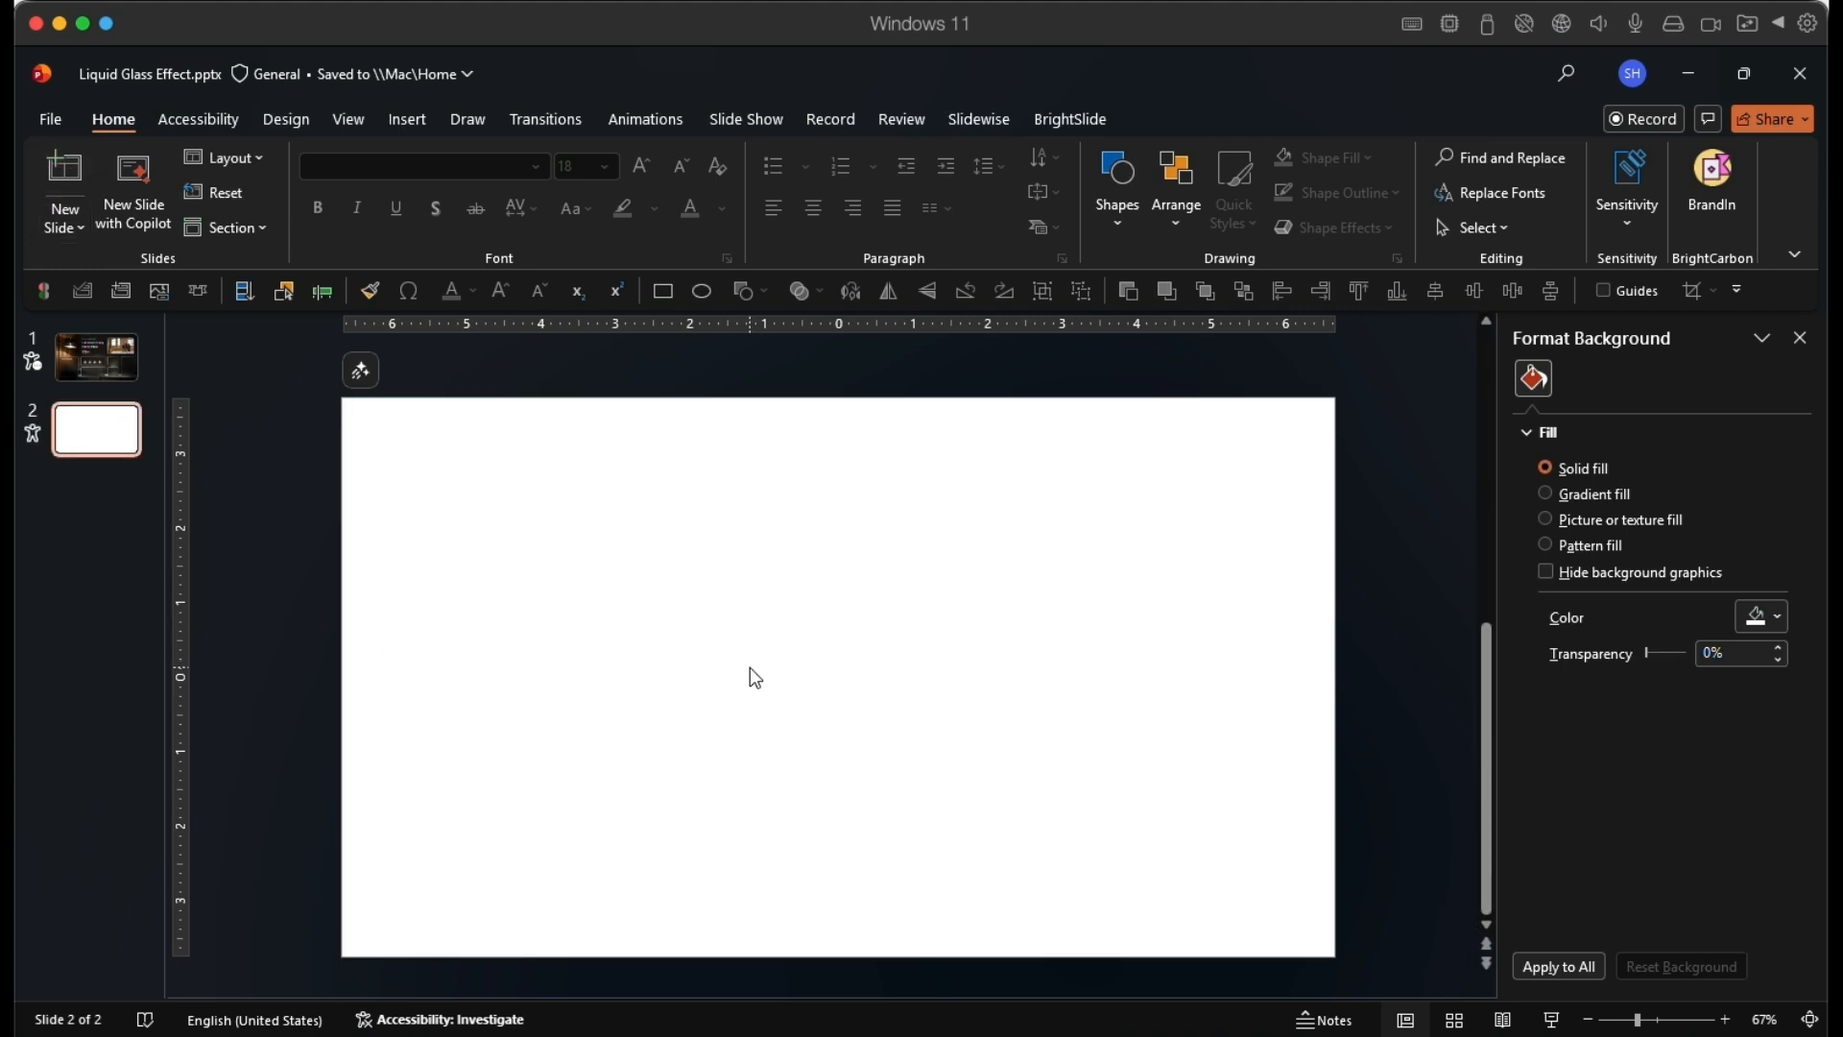
right_click(946, 551)
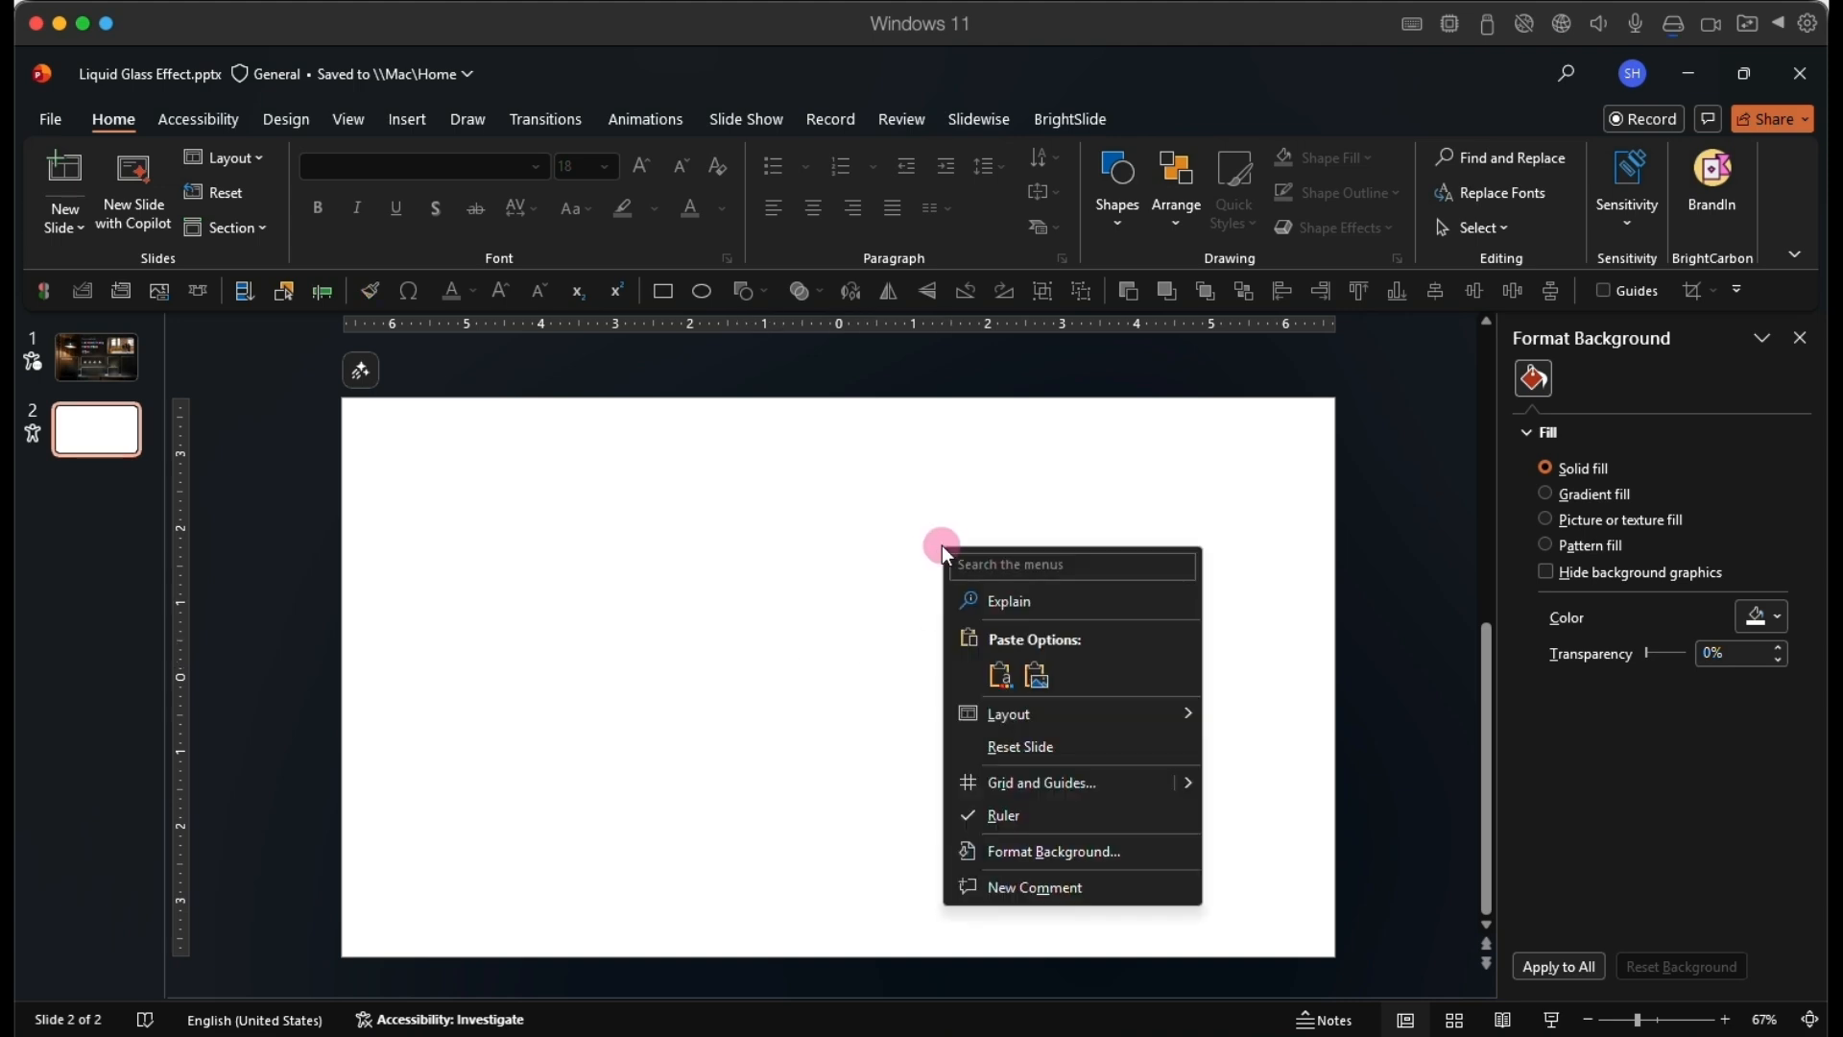
left_click(1049, 852)
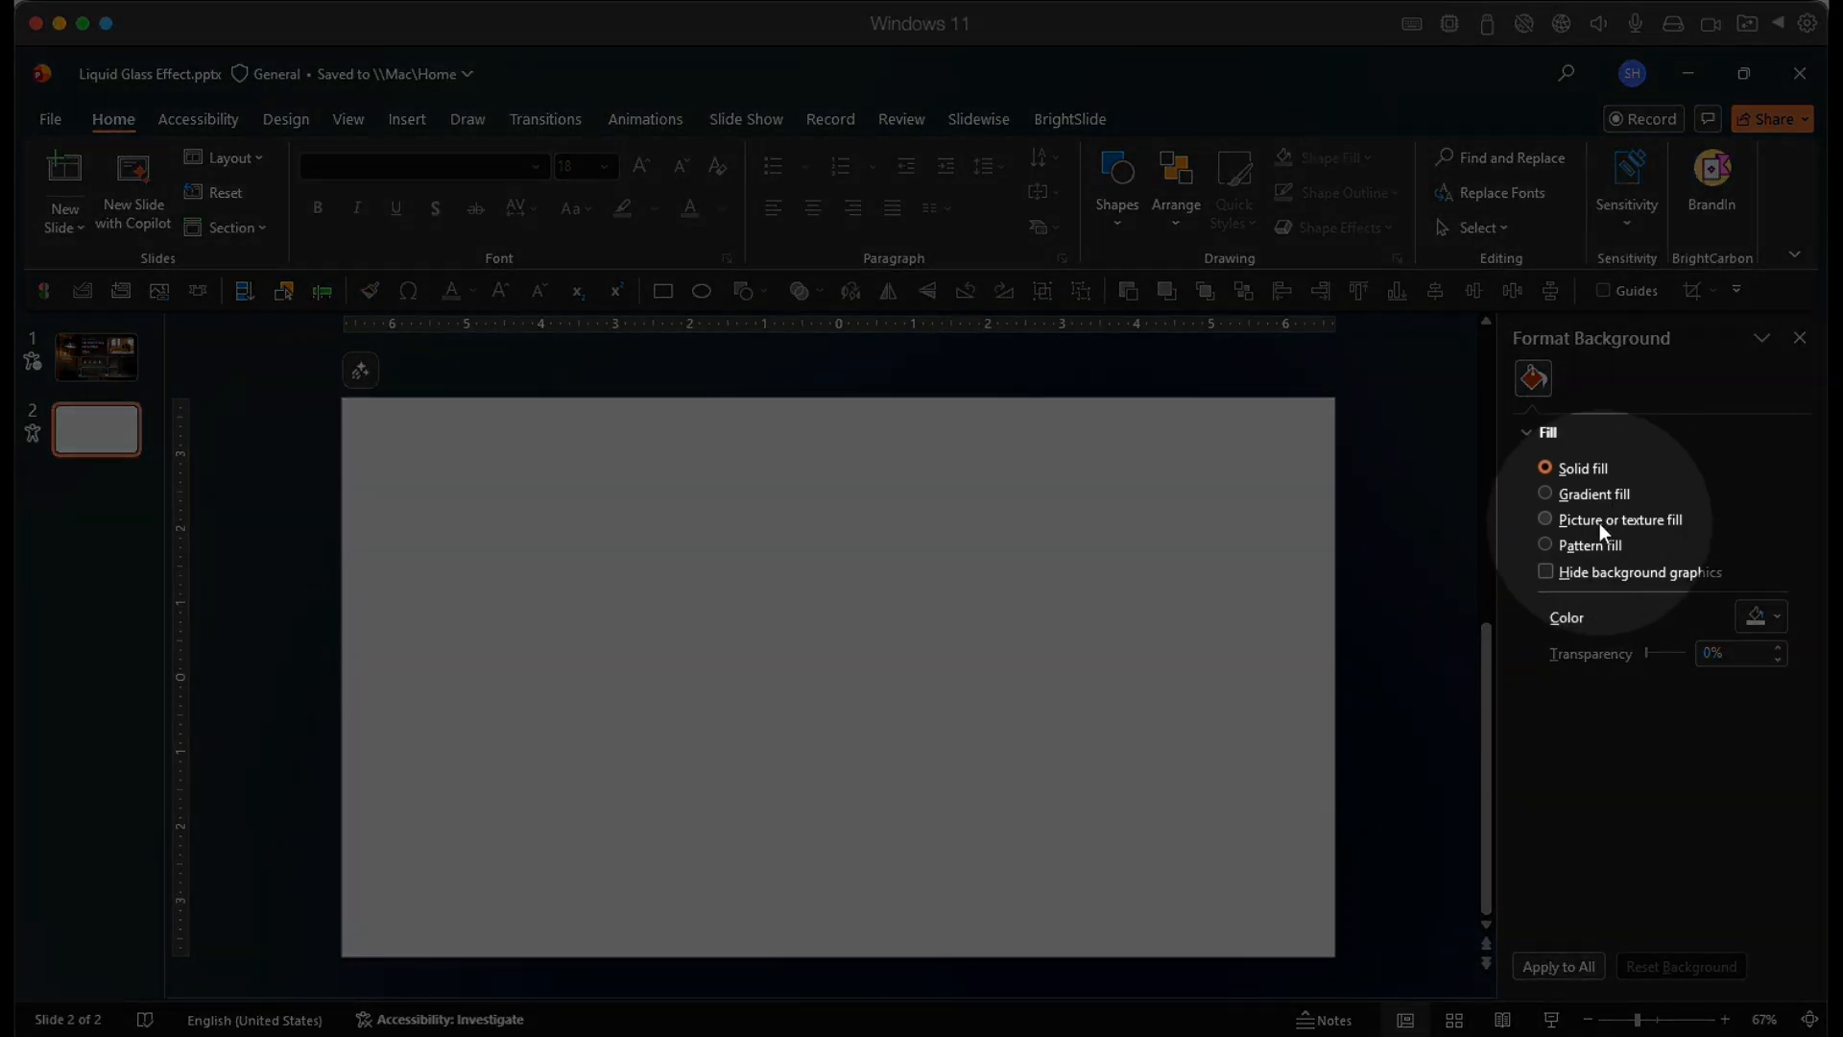
left_click(1603, 522)
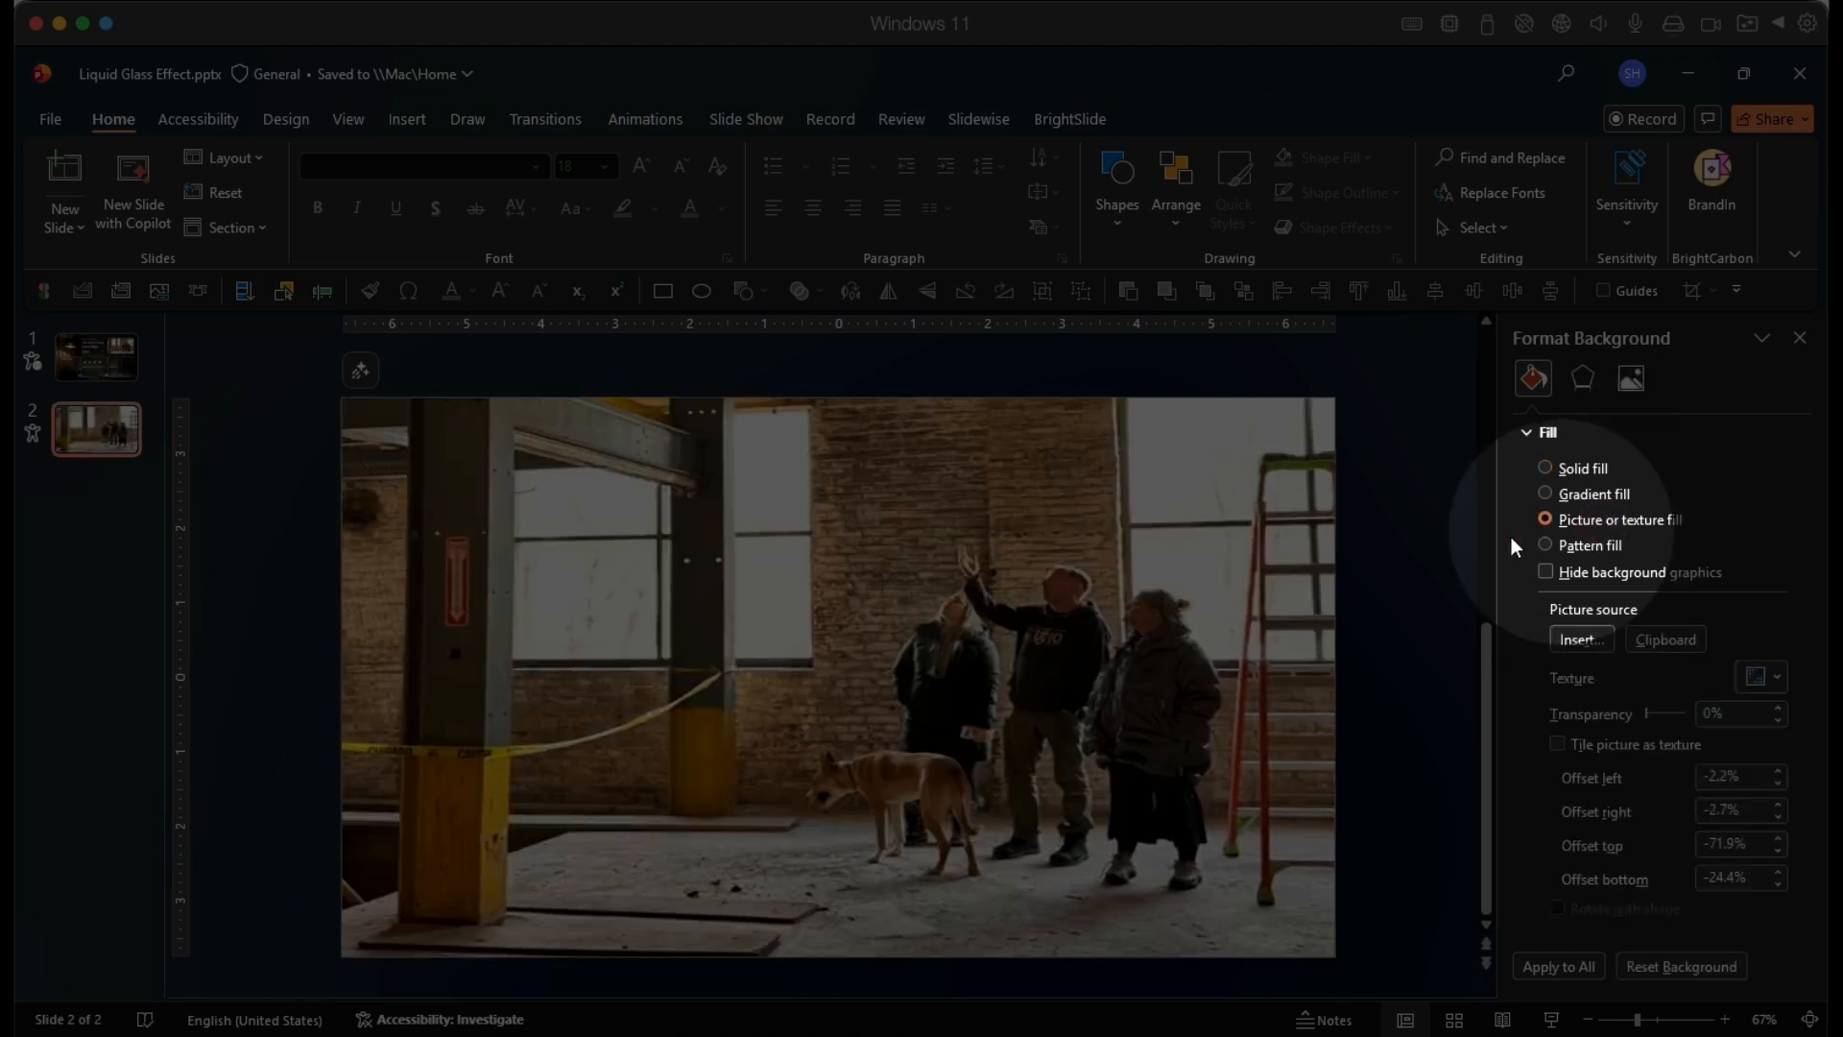
Draw a rectangle about 3.61" wide and 2.67" high over the people in the background photo
left_click(1117, 192)
left_click(1217, 297)
mouse_move(1009, 511)
left_mouse_down()
mouse_move(1242, 711)
mouse_move(1279, 713)
mouse_move(1082, 704)
left_mouse_up()
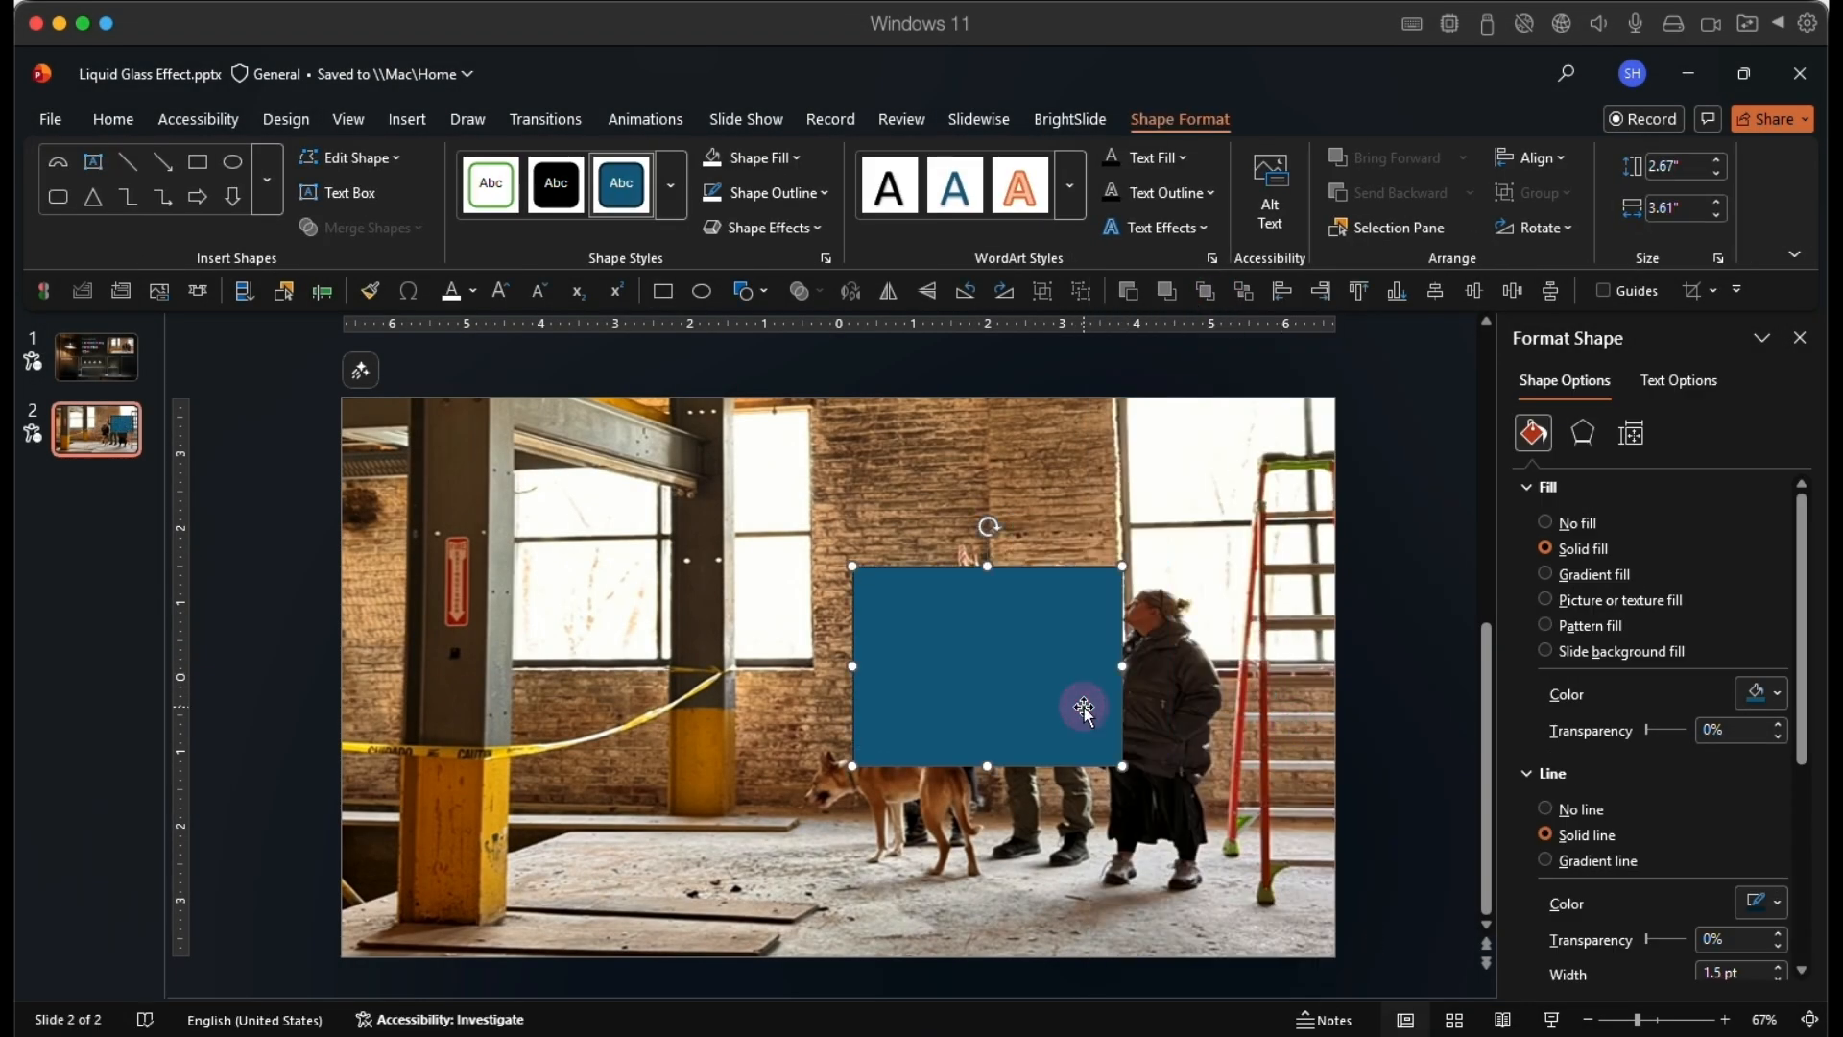
Give the rectangle a slide background fill and move it across to the yellow column in the photo
left_click(1217, 611)
left_click(1019, 655)
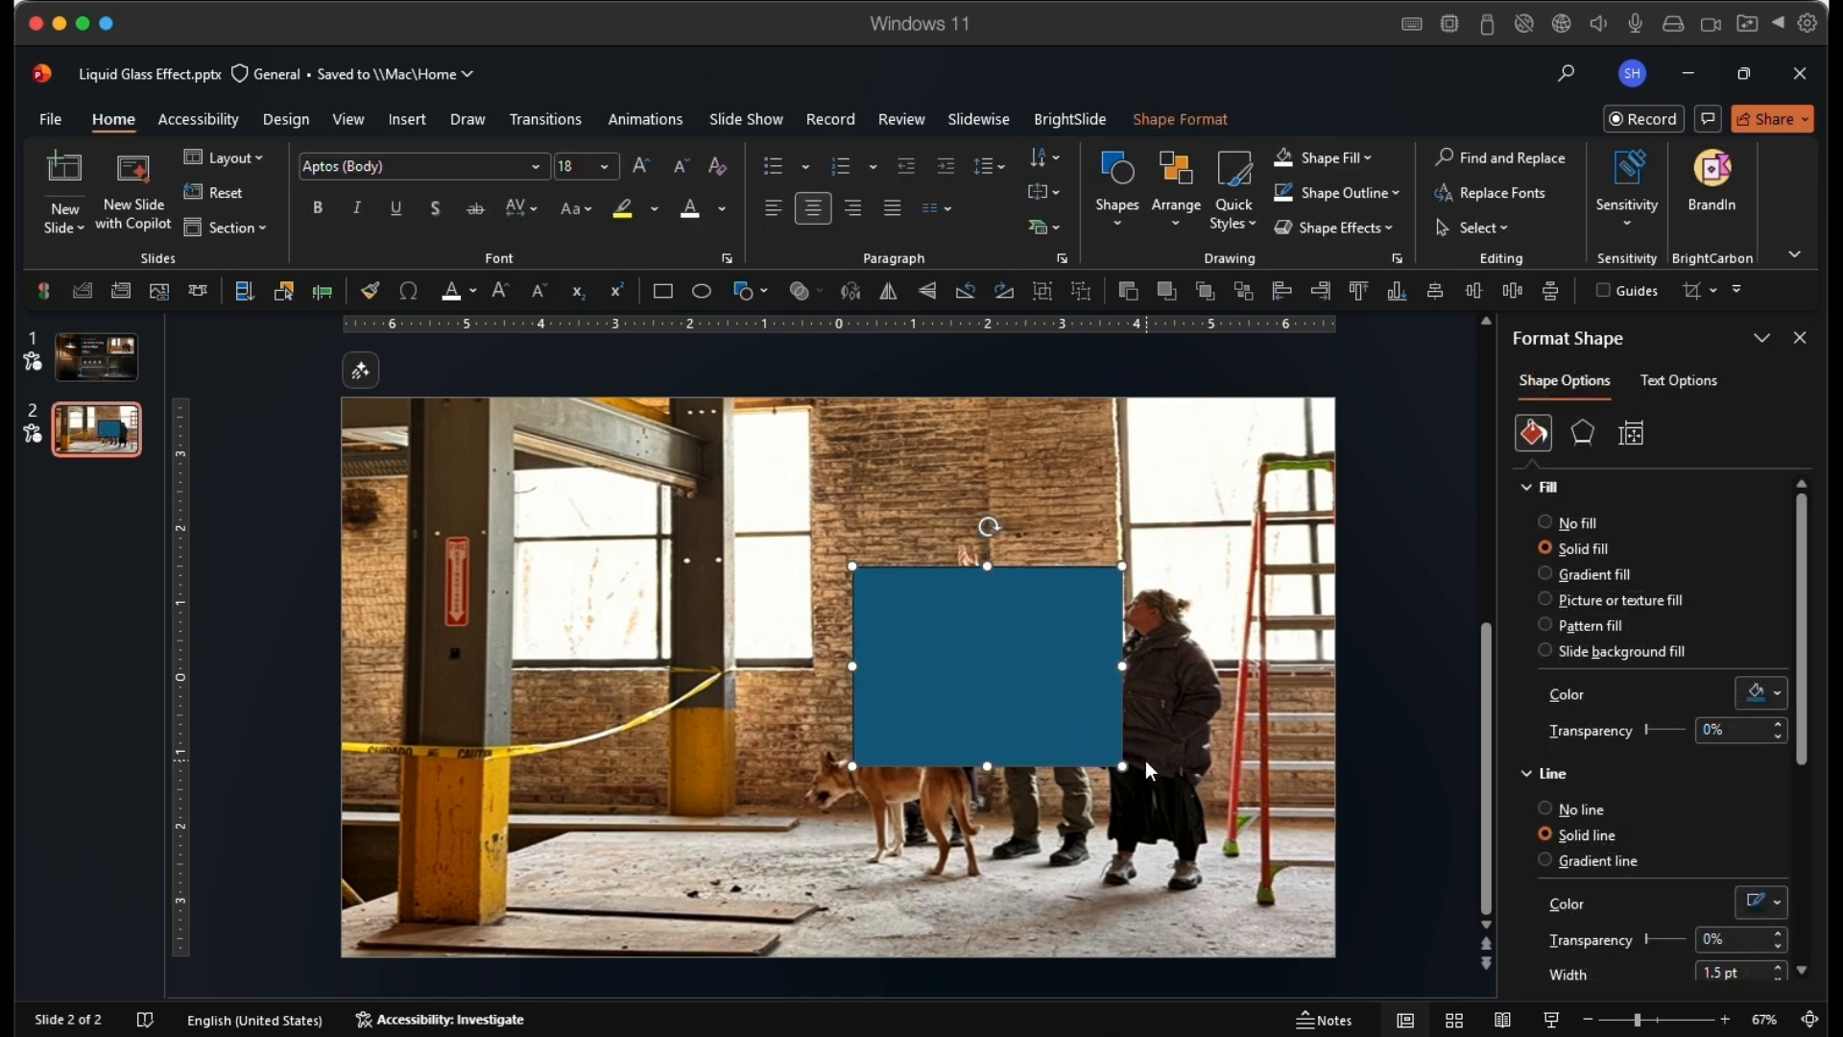
right_click(1025, 705)
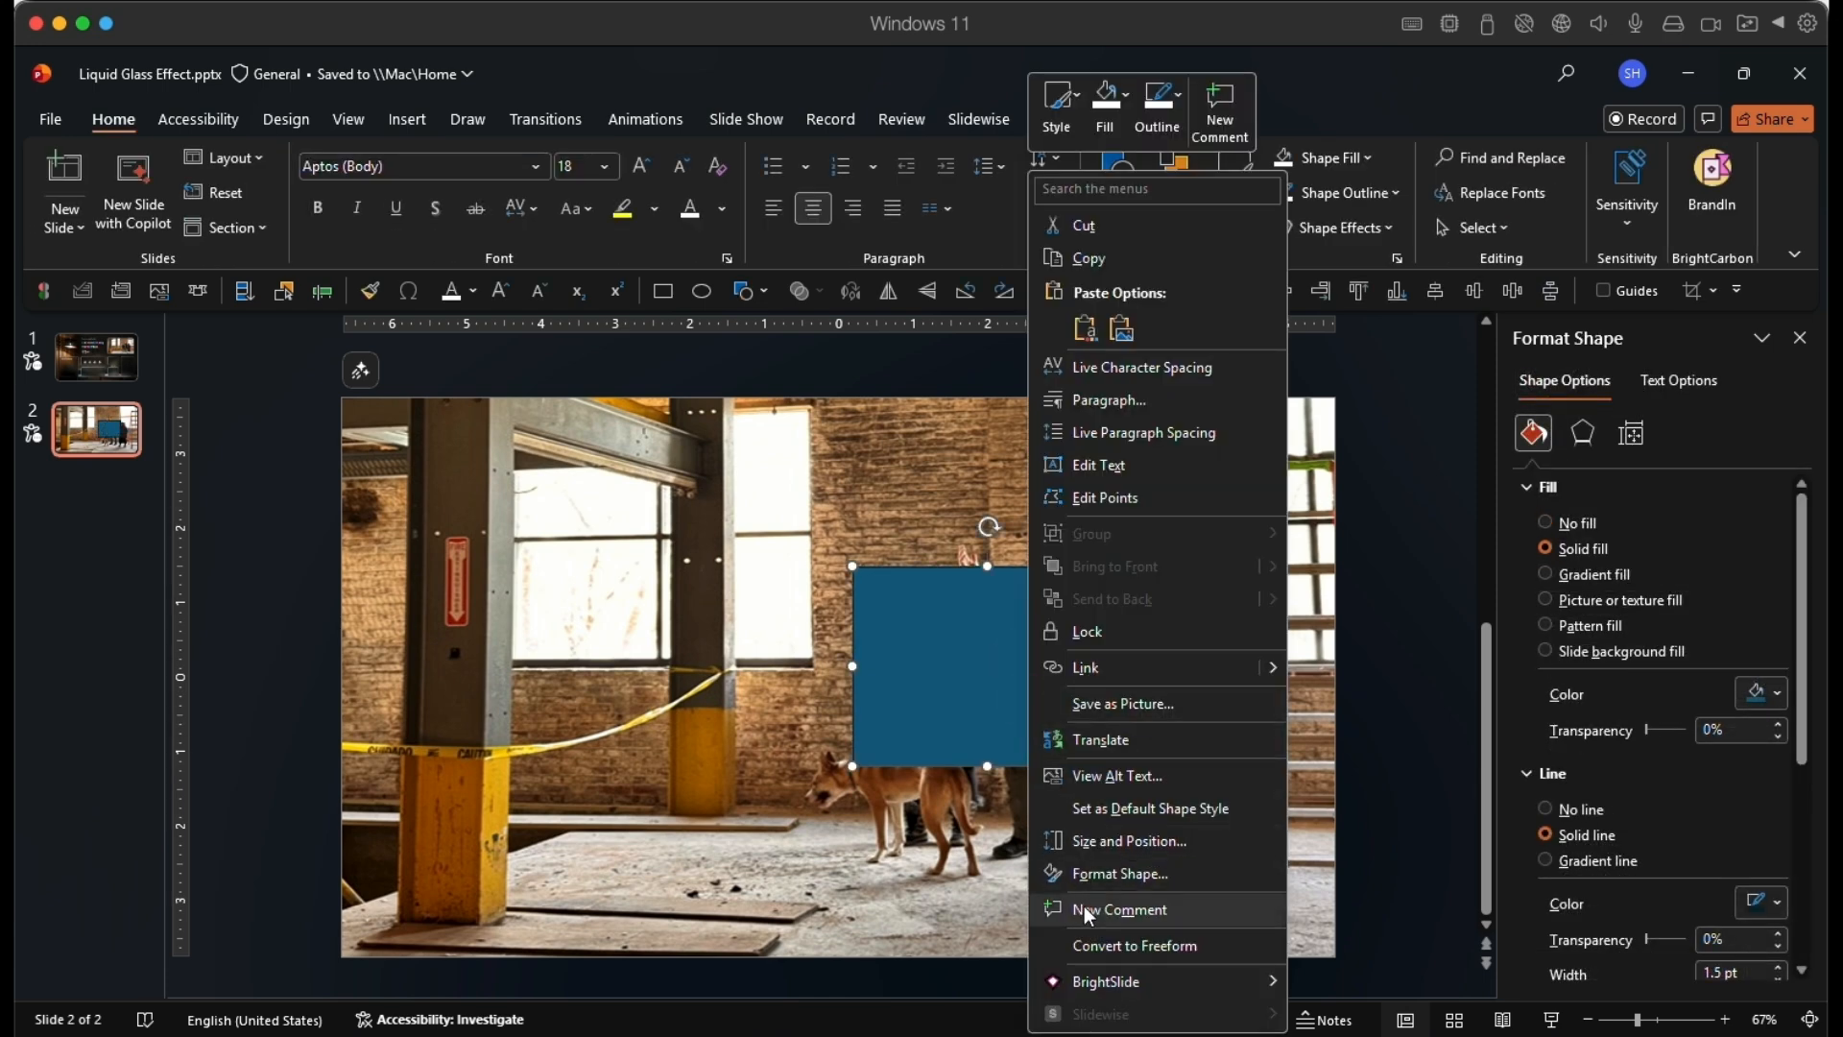
left_click(1096, 883)
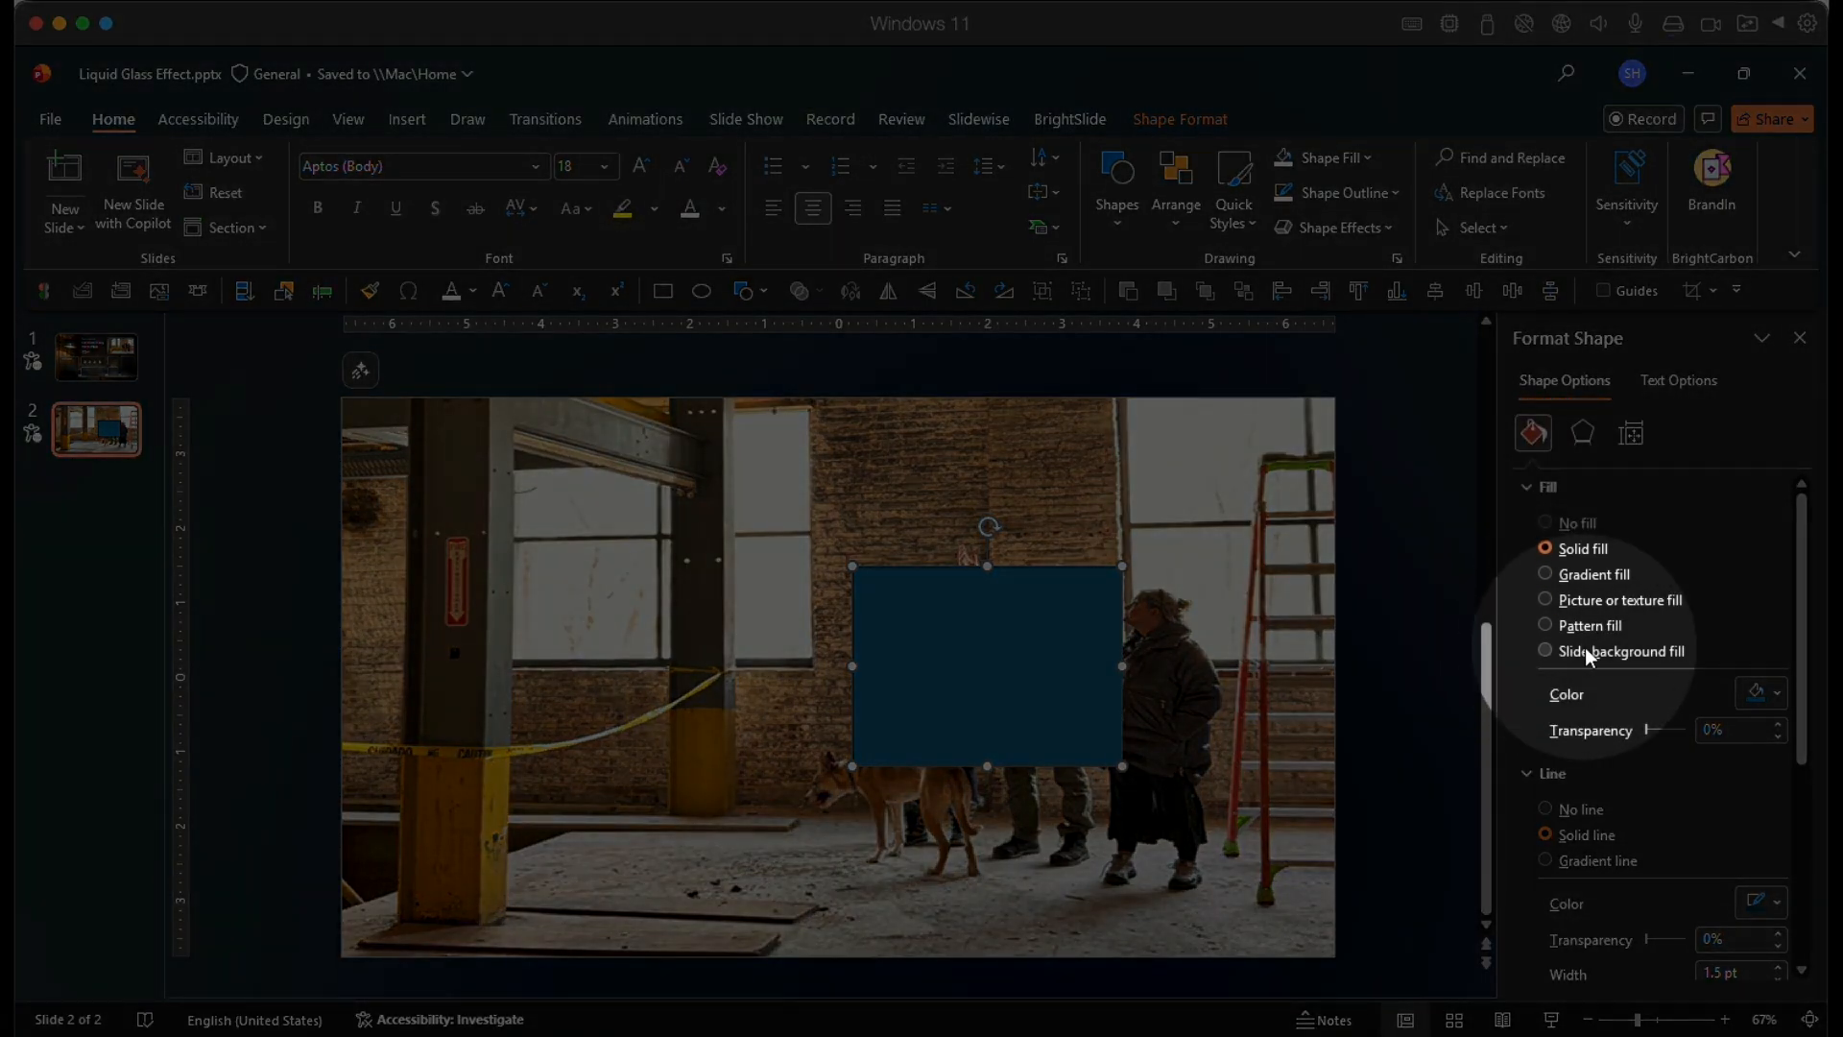
left_click(1585, 652)
left_click(962, 853)
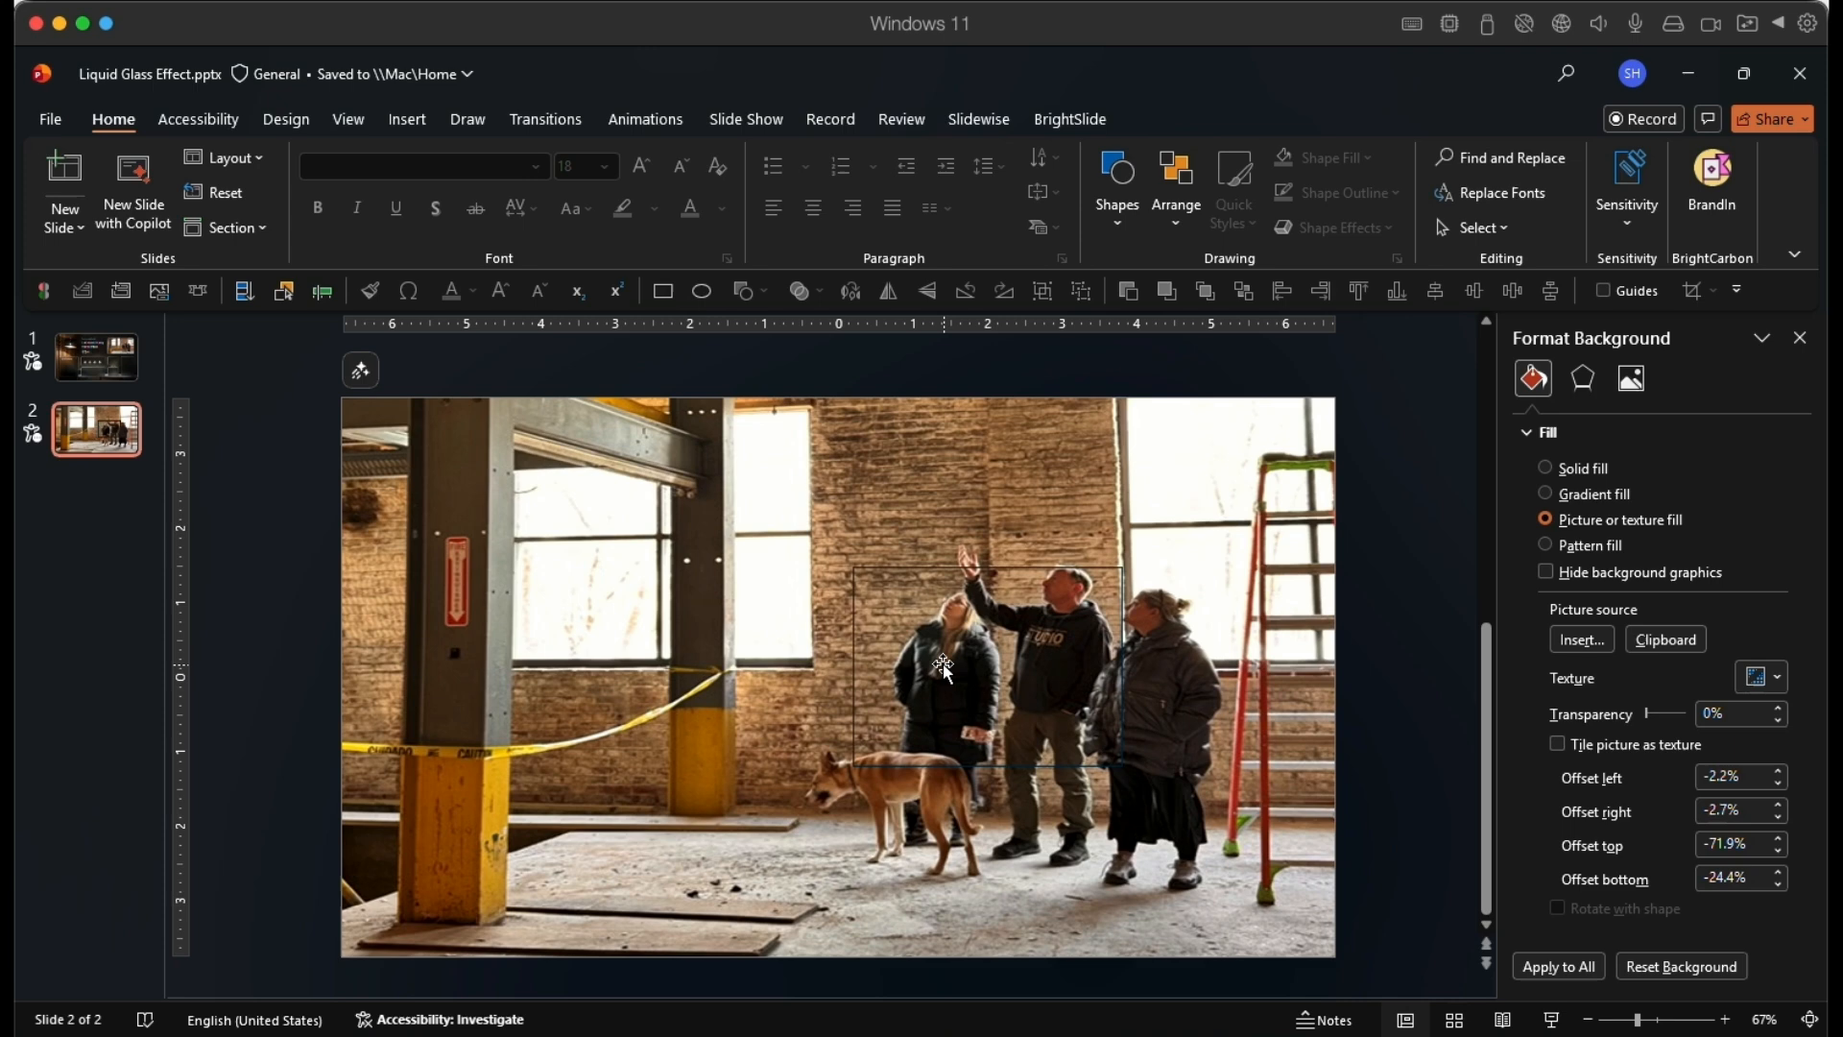
left_click_drag(995, 716, 560, 746)
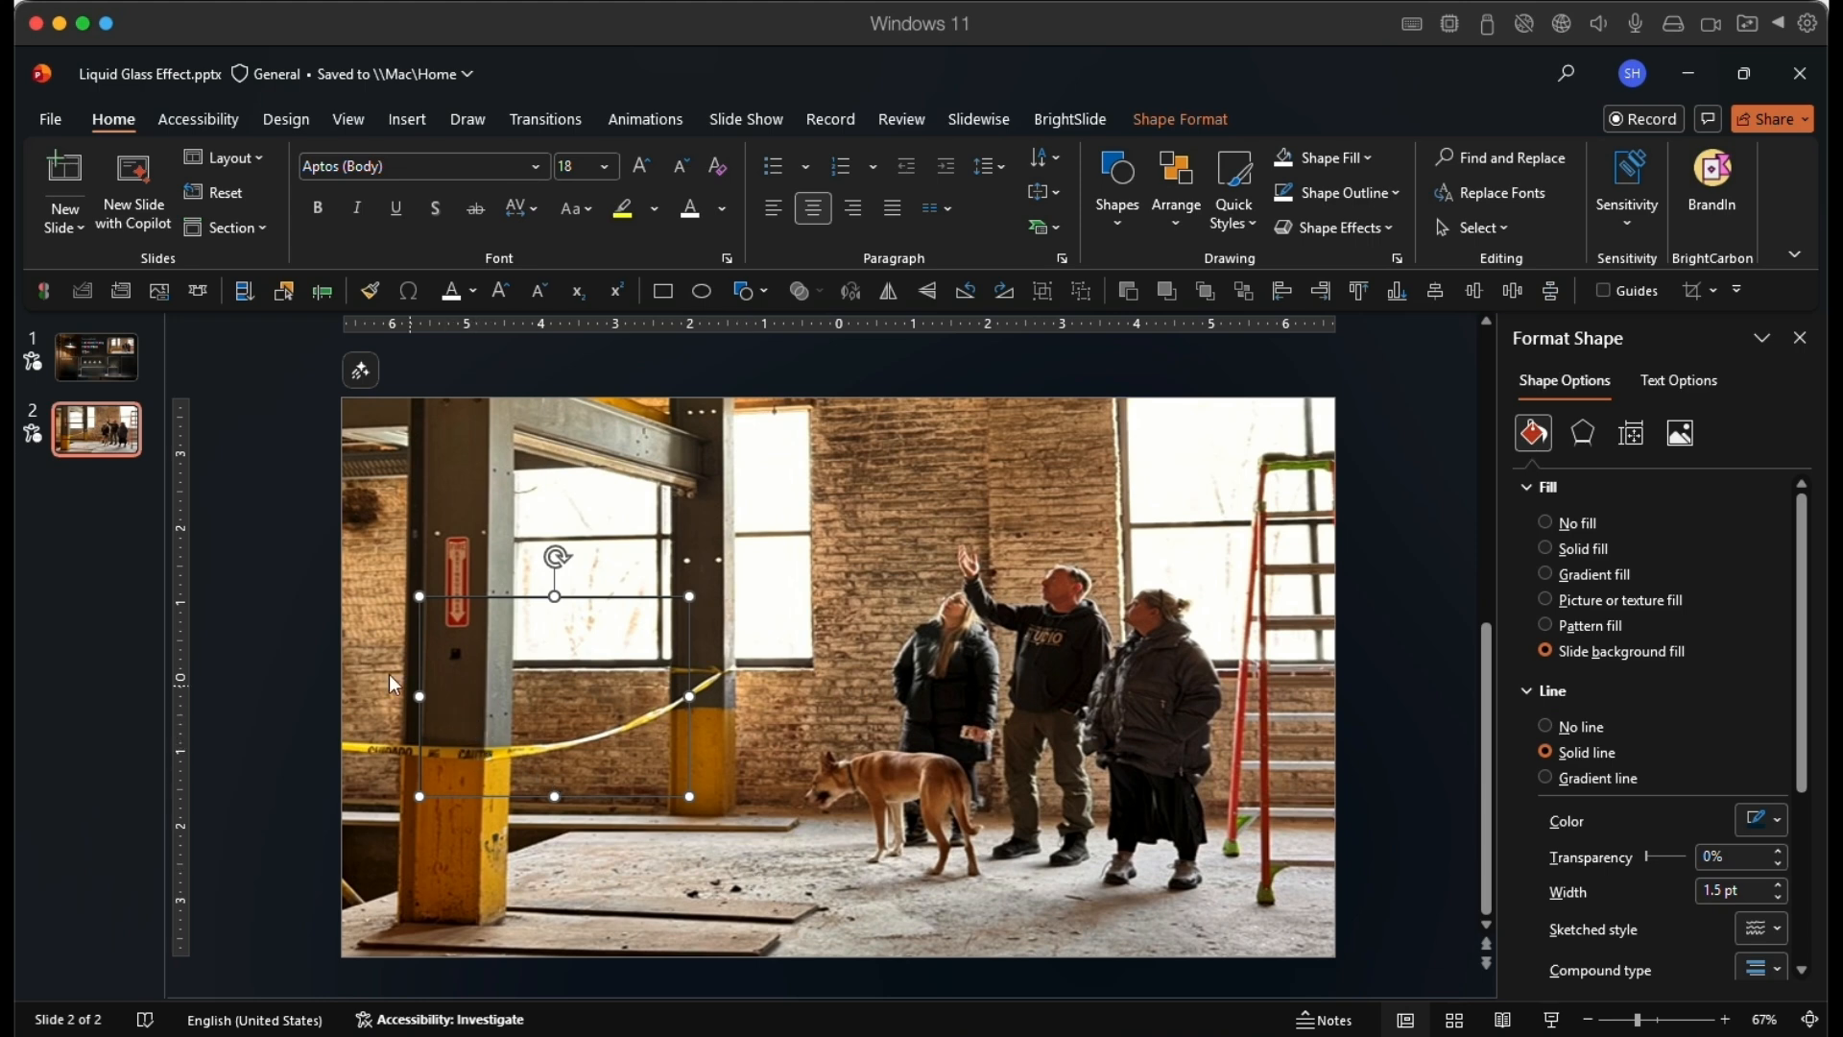
left_click(315, 629)
Insert a blank slide after slide 1 and copy slide 1's lounge photo onto it, offset from the slide's left edge
left_click(81, 372)
key("Return")
left_click(80, 363)
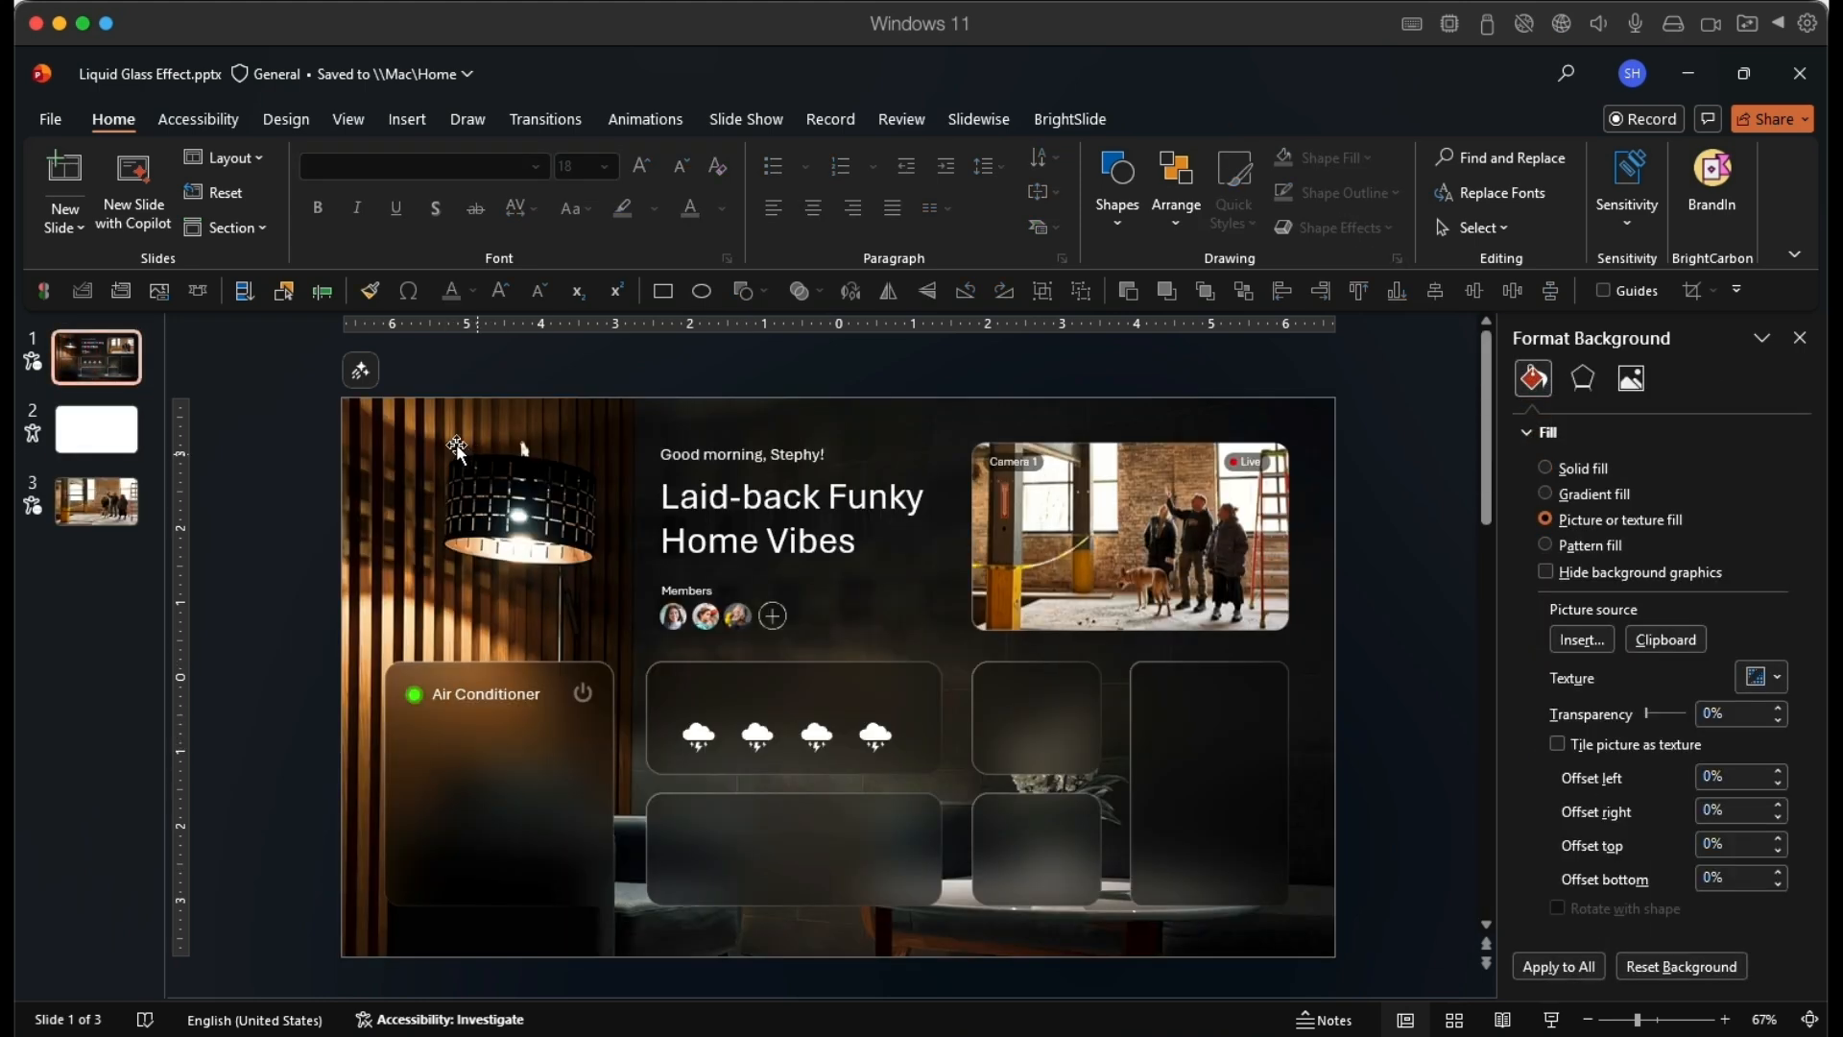
left_click(418, 446)
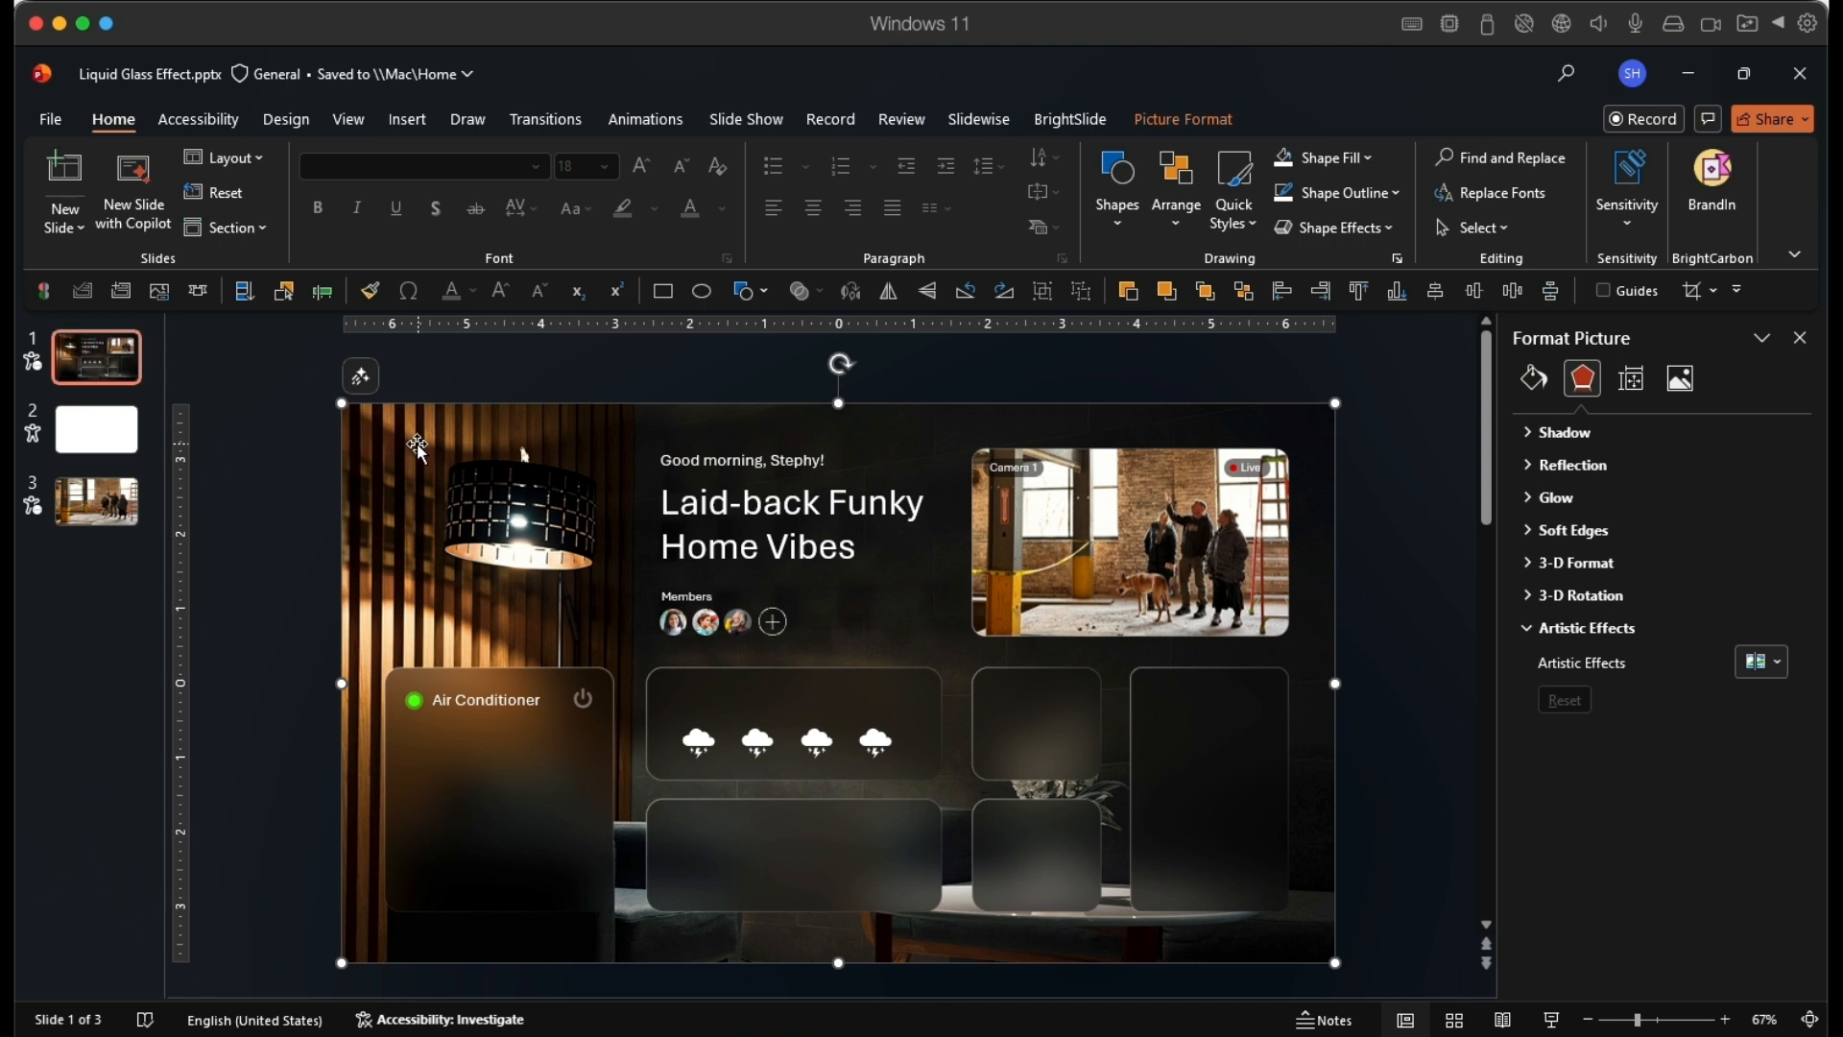
left_click_drag(420, 463, 382, 484)
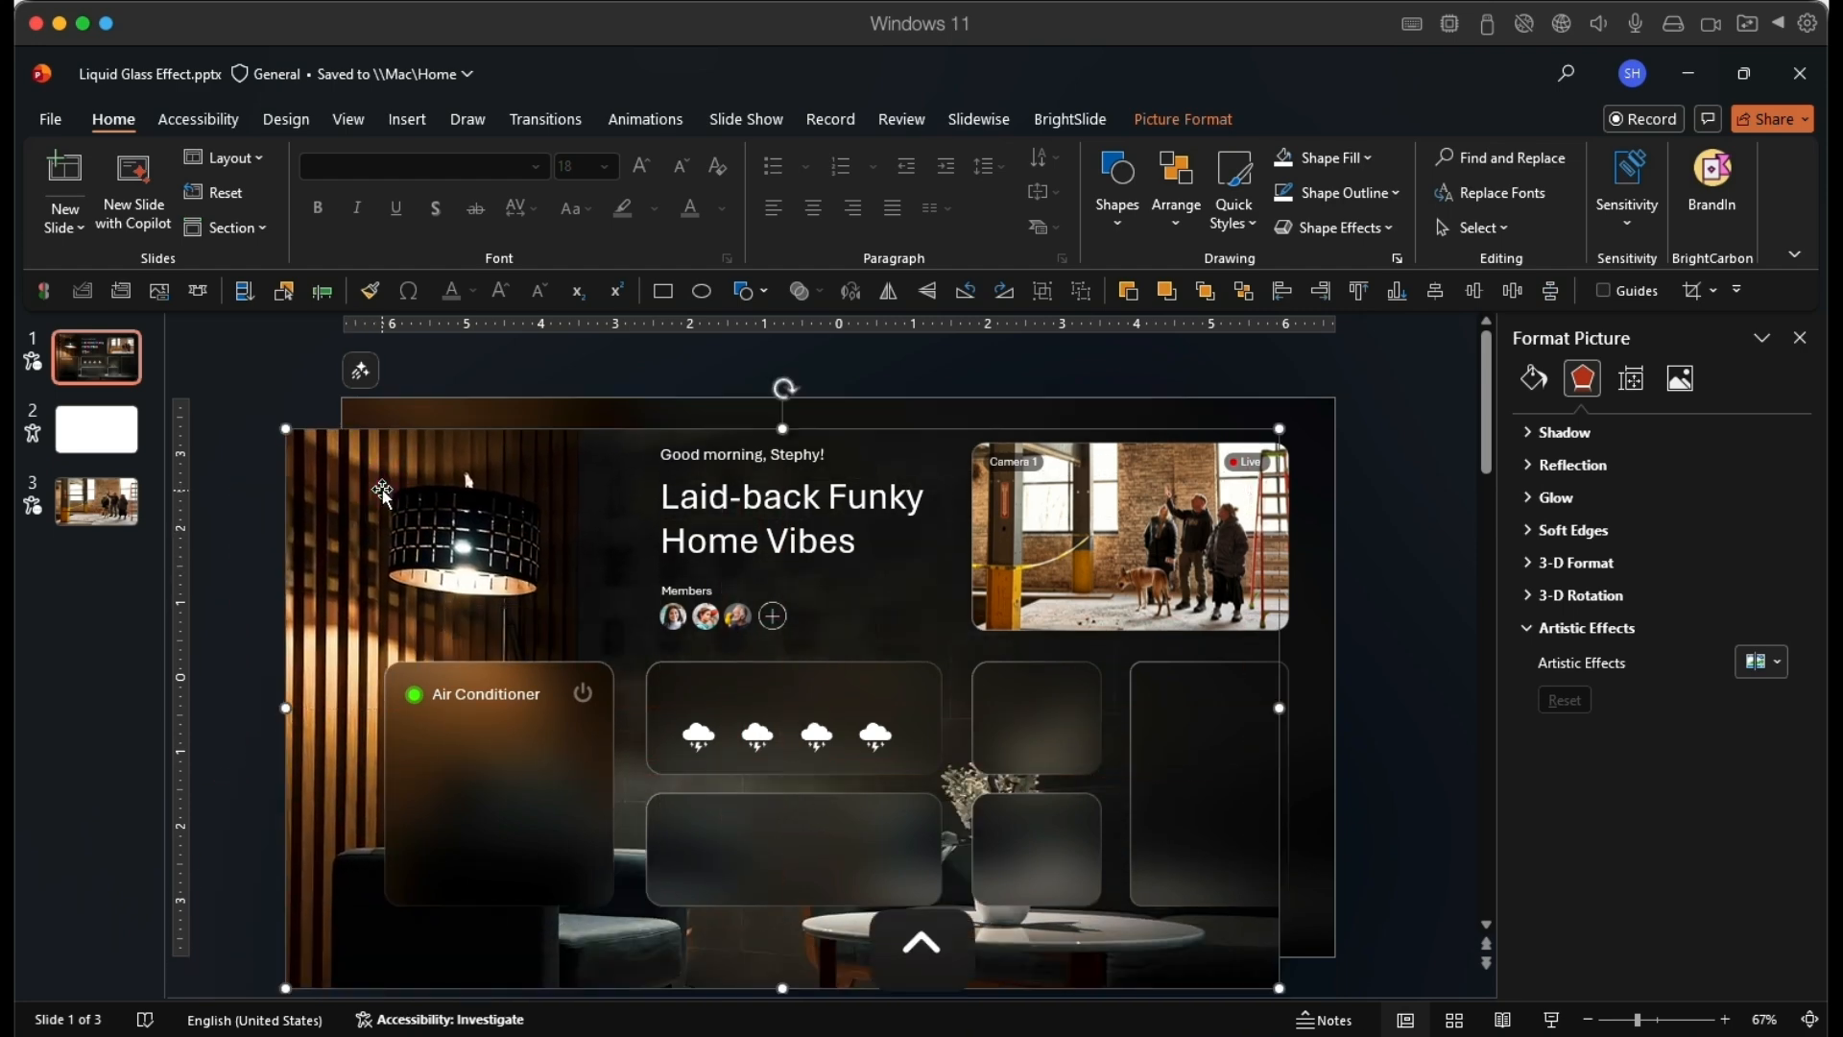
key("ctrl+c")
left_click(91, 422)
left_click(1197, 720)
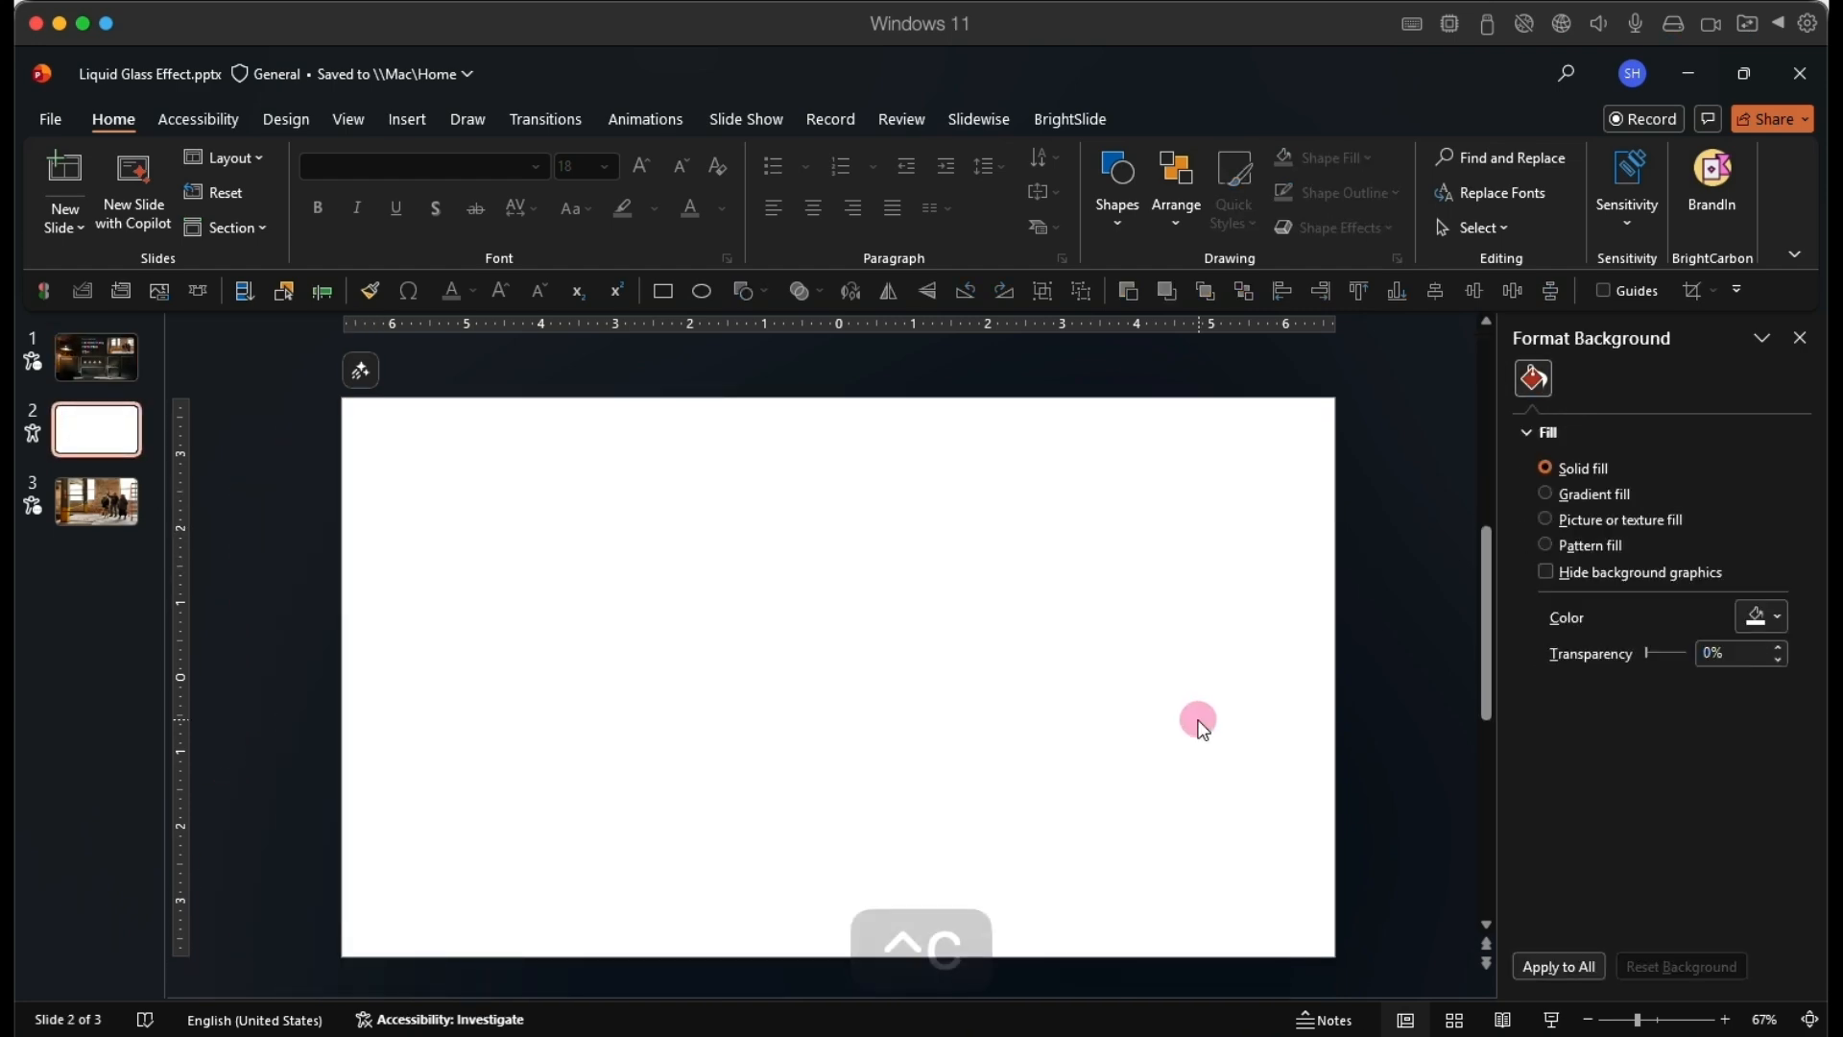
key("ctrl+v")
left_click_drag(1196, 719, 1233, 786)
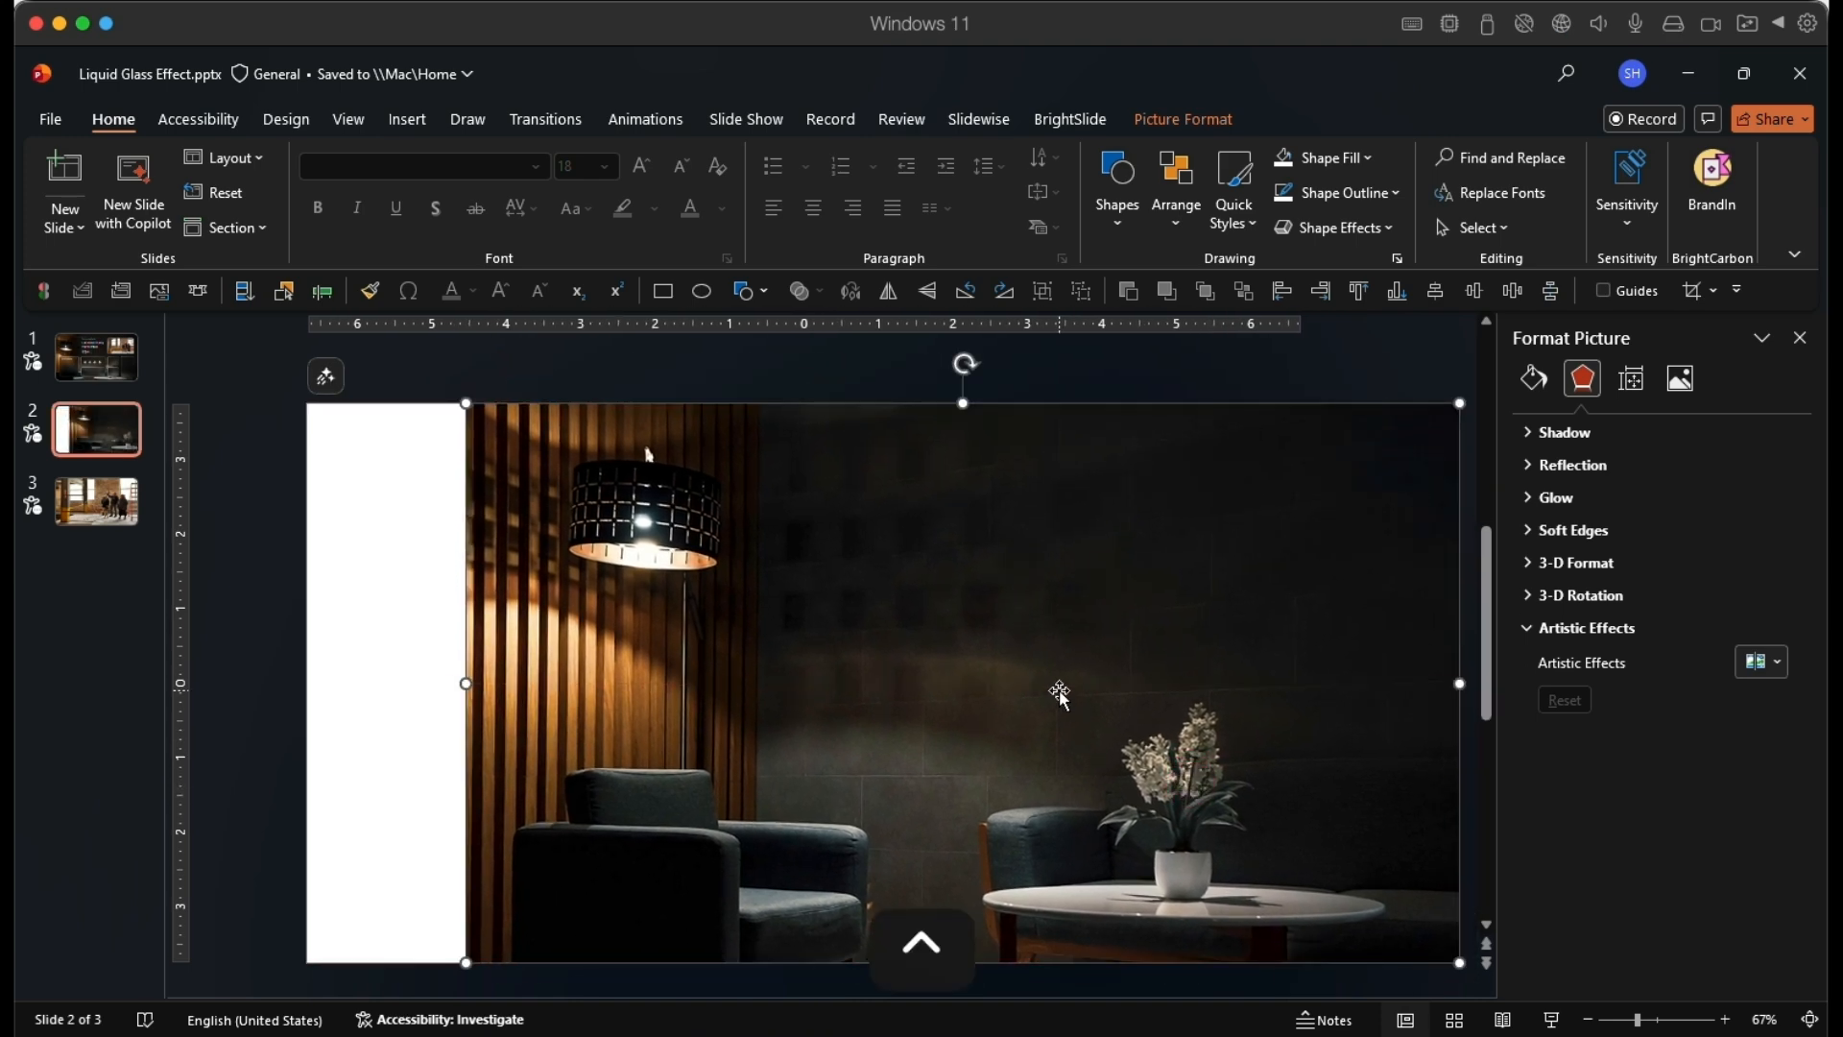
Paste a second copy of the lounge photo beside the slide and apply the Blur artistic effect with radius 100
key("ctrl+v")
left_click_drag(1184, 522, 320, 527)
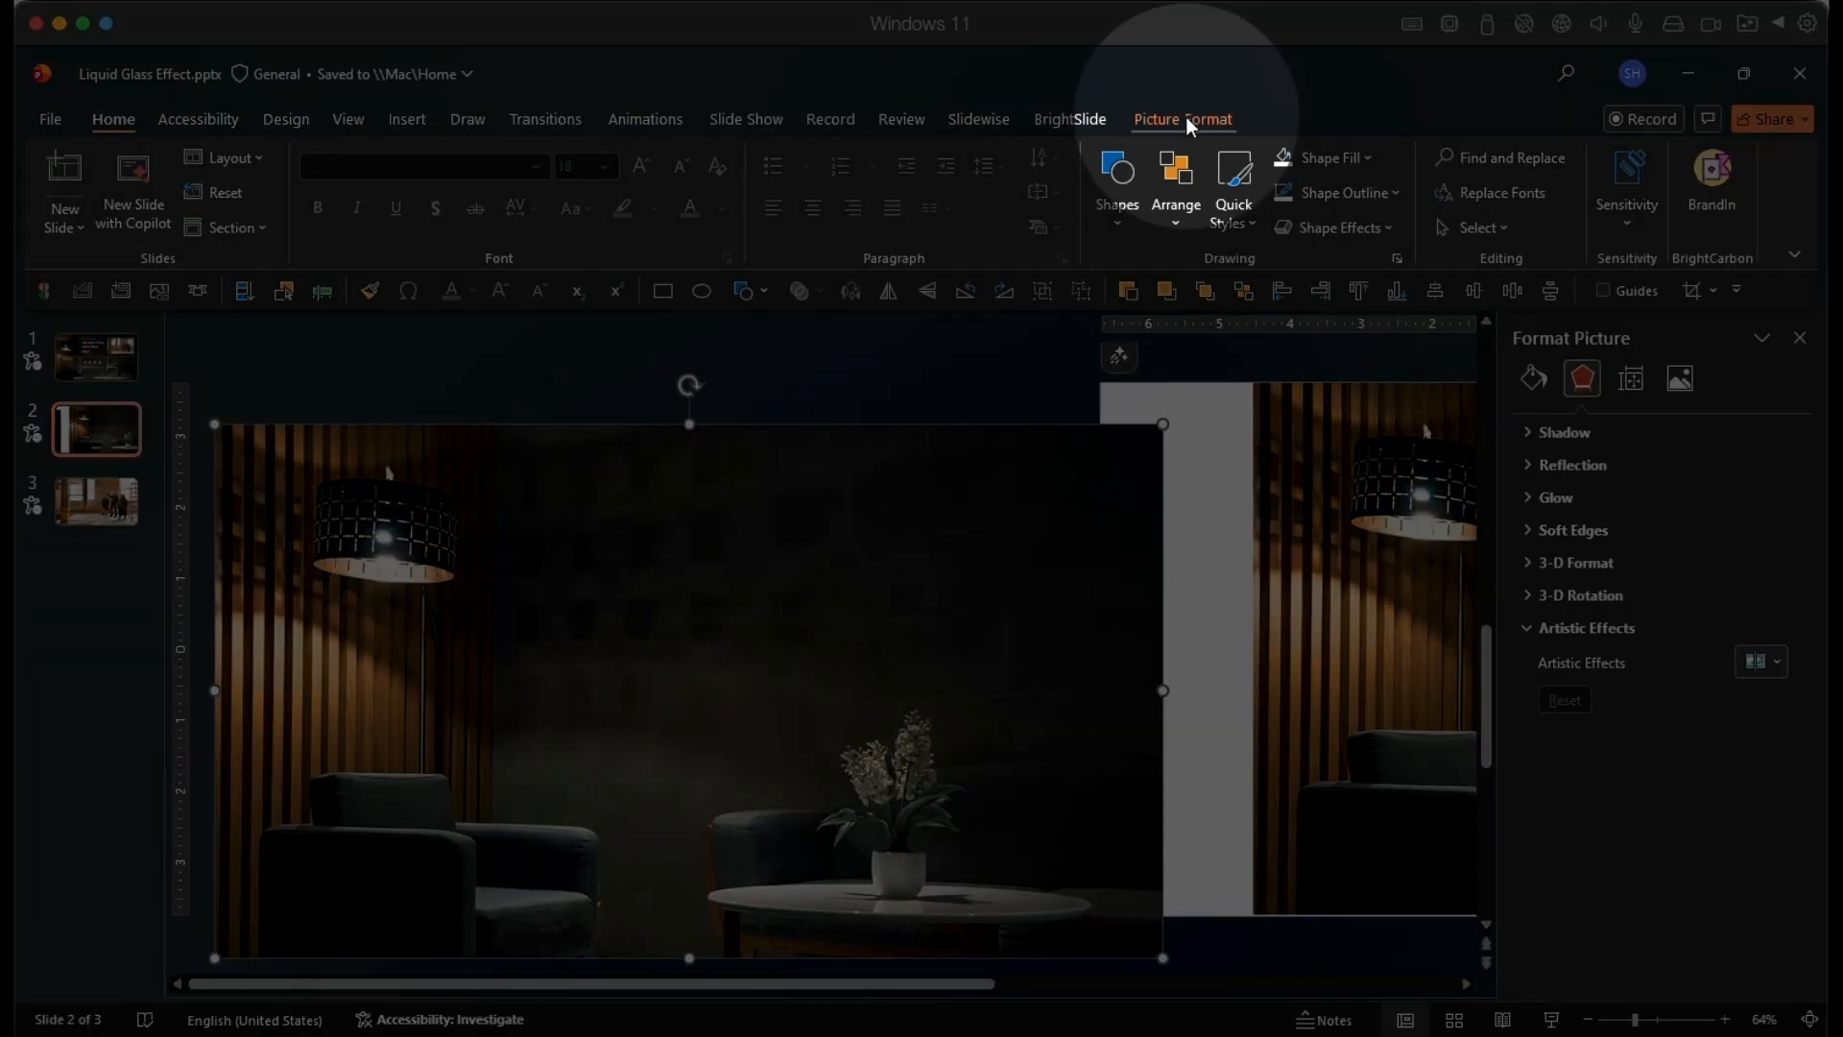
left_click(1187, 119)
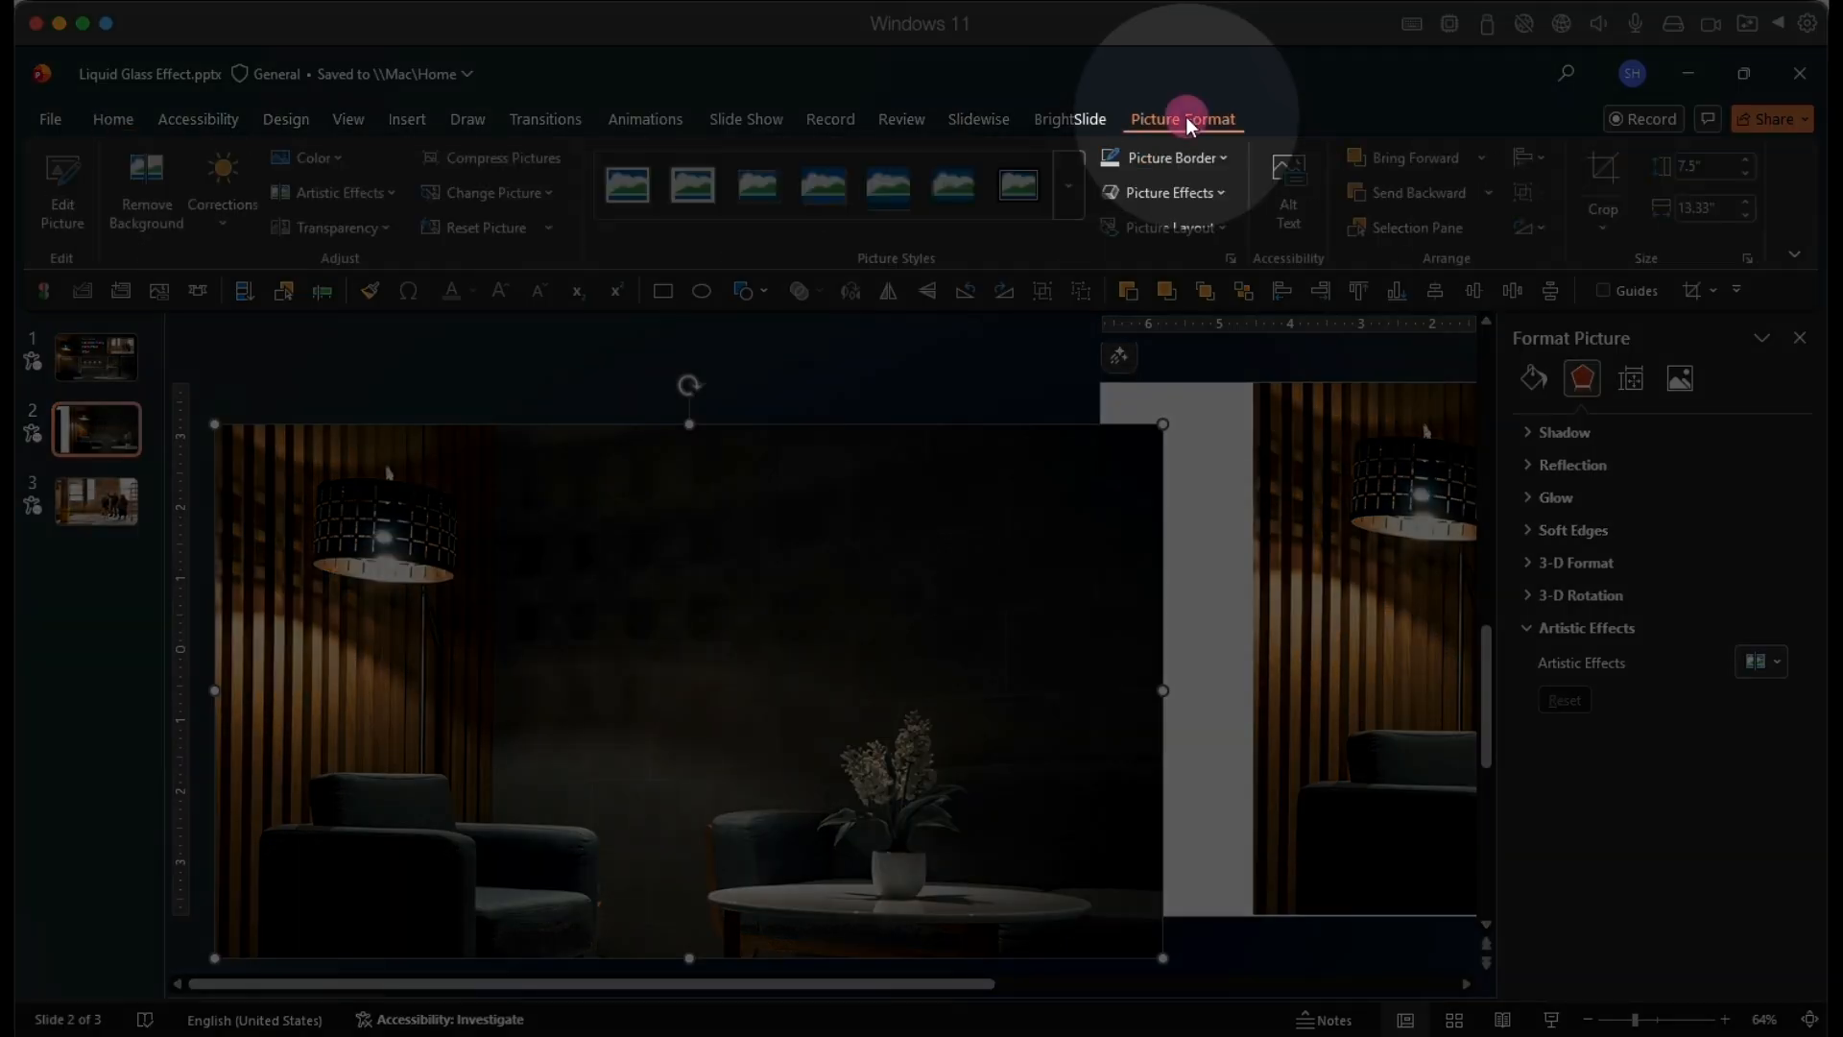
left_click(305, 192)
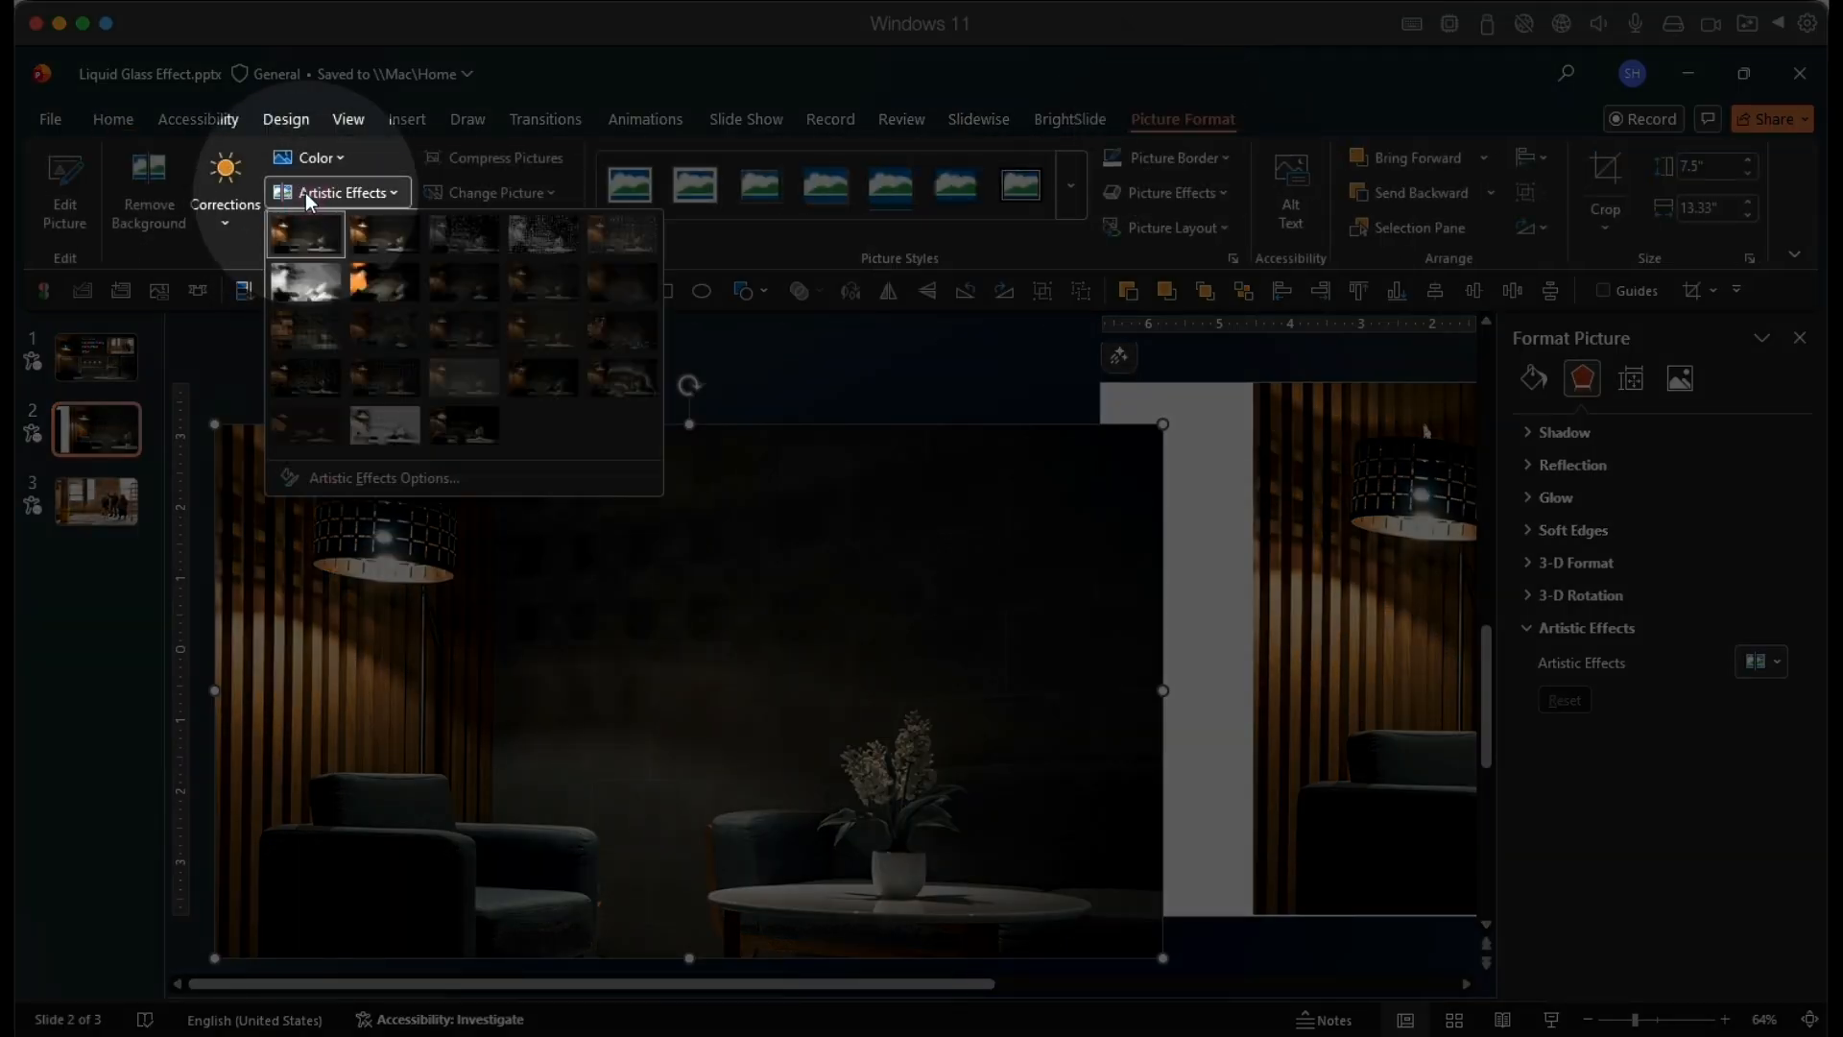
left_click(626, 286)
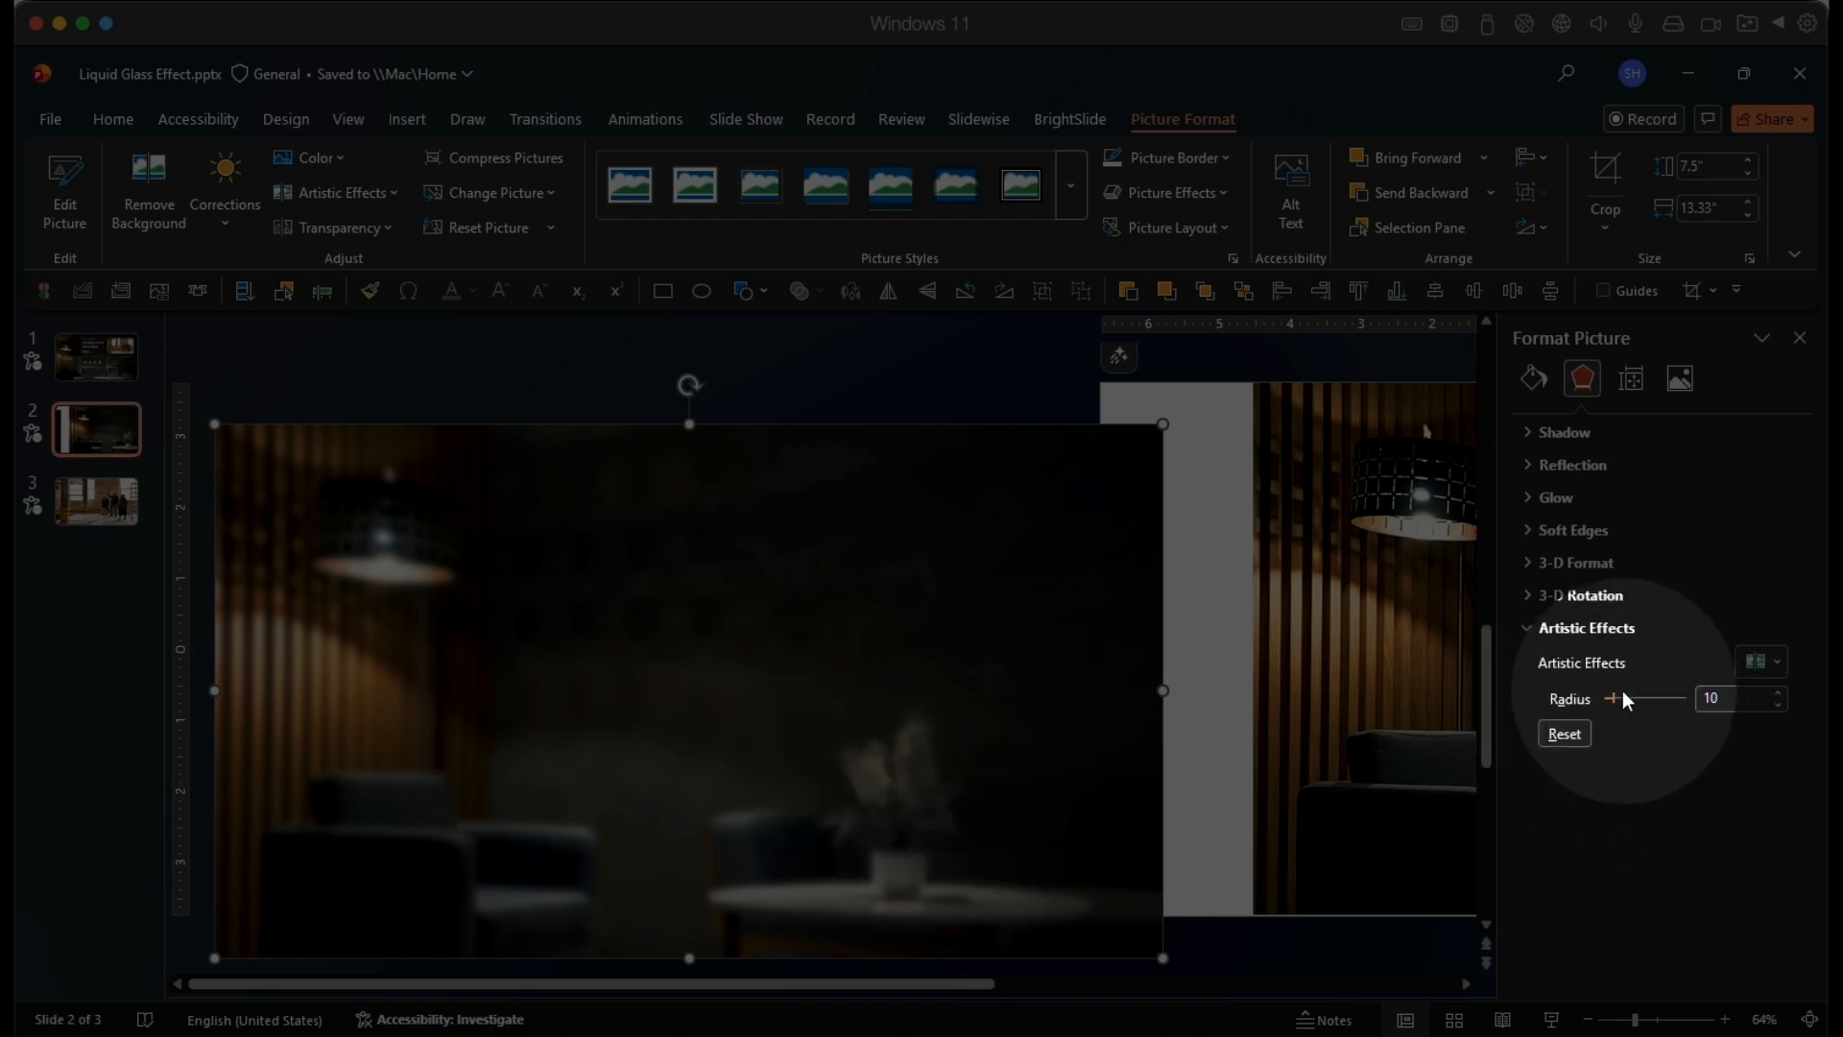
left_click_drag(1614, 698, 1699, 695)
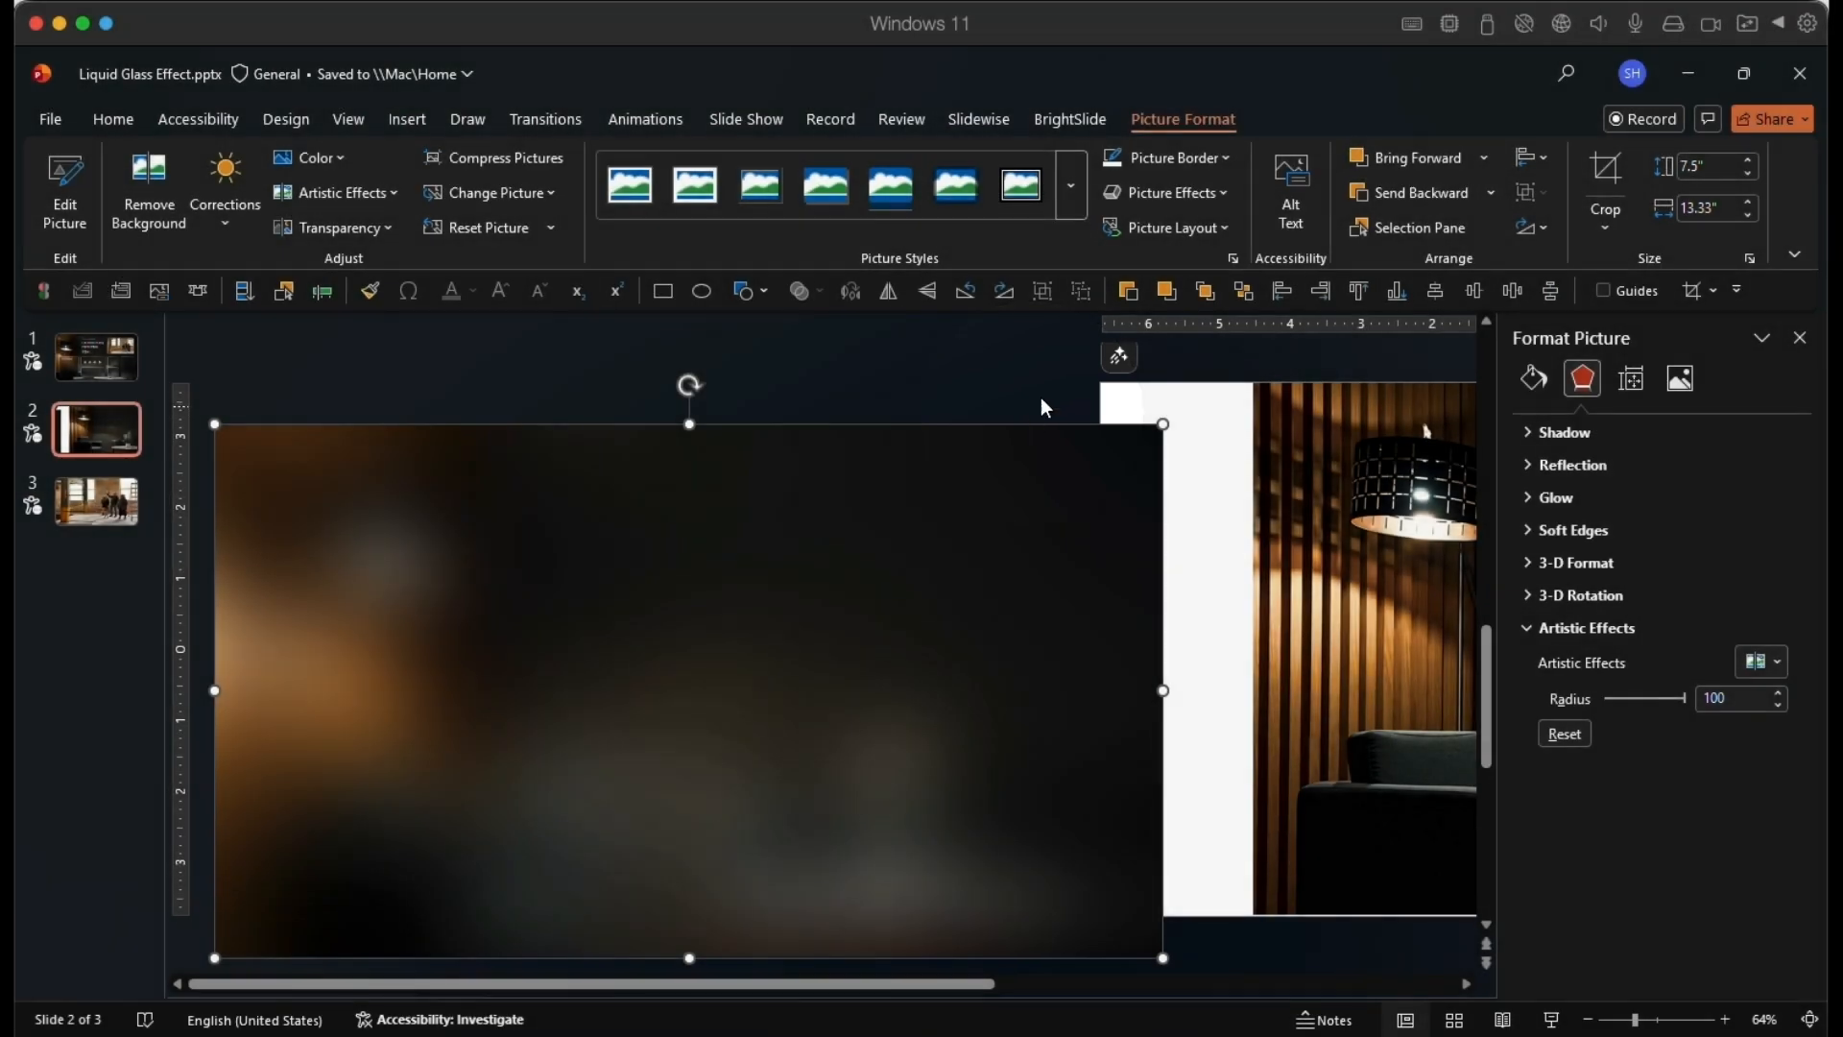
left_click(1040, 399)
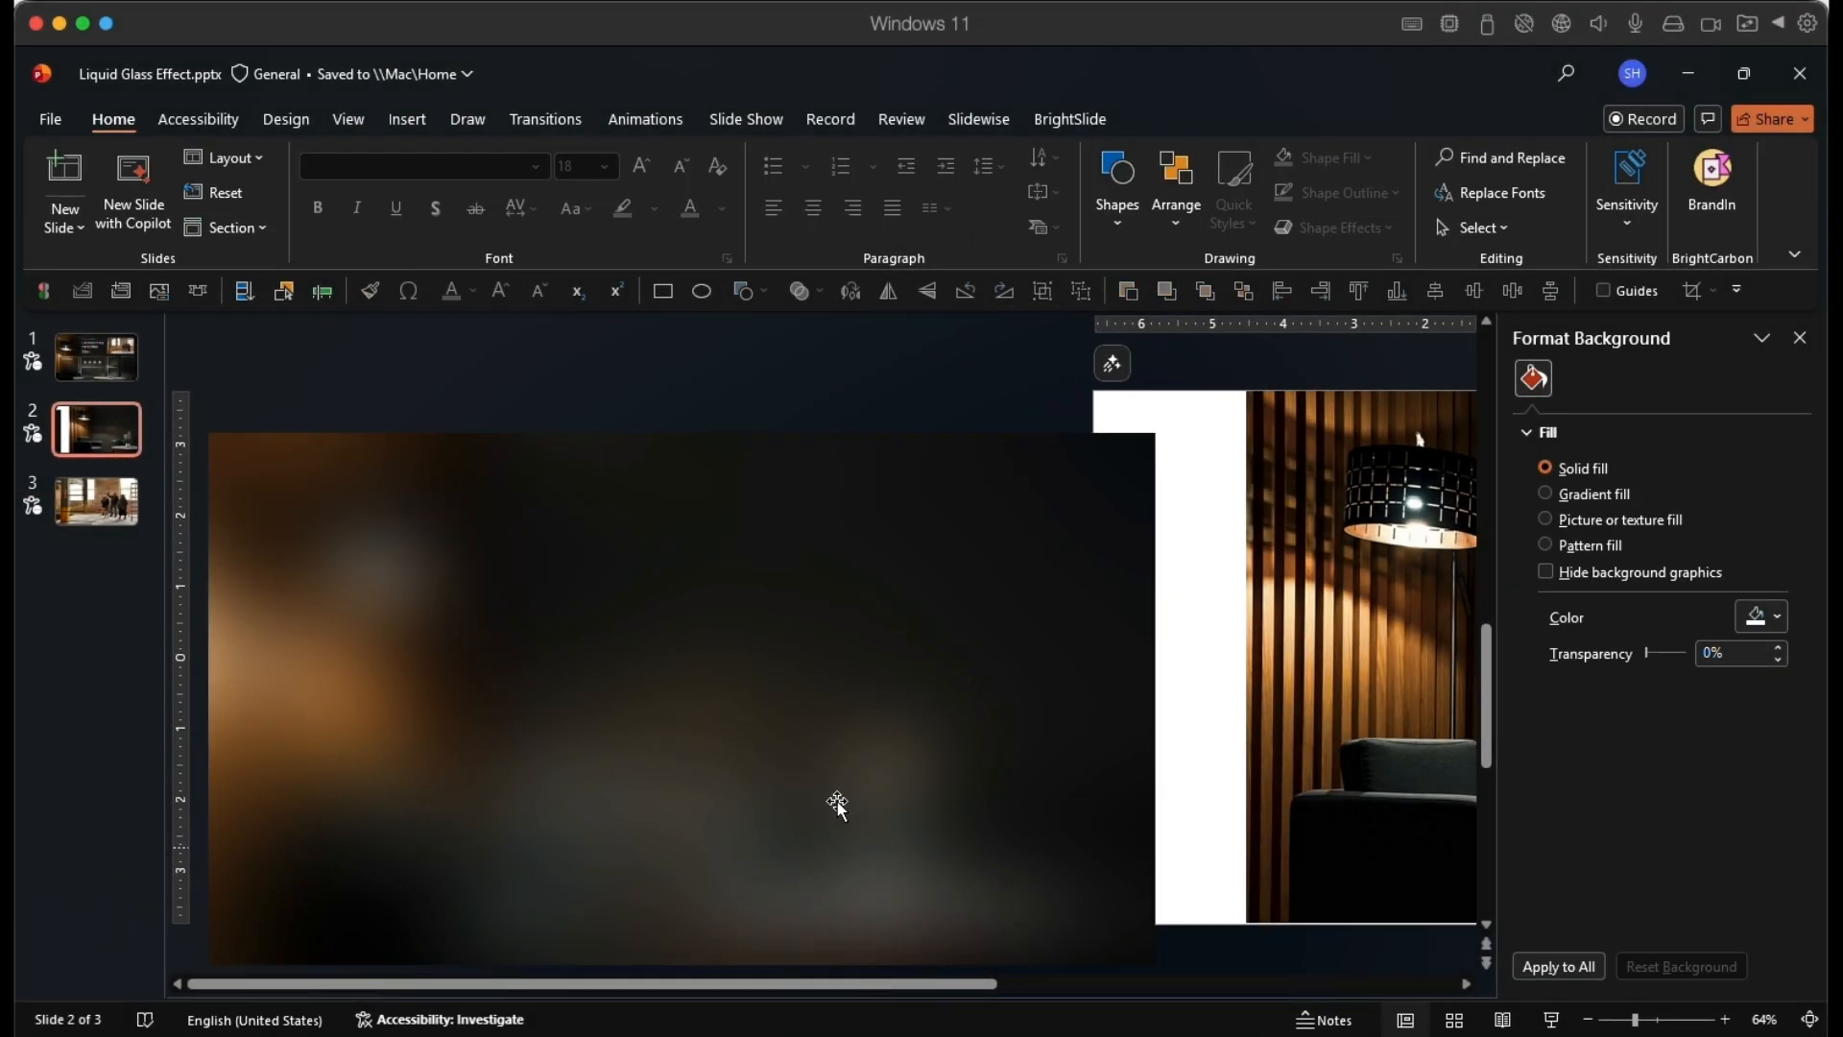
Cut the blurred photo to the clipboard and move the sharp photo down to uncover the upper part of the slide
left_click_drag(788, 721, 985, 643)
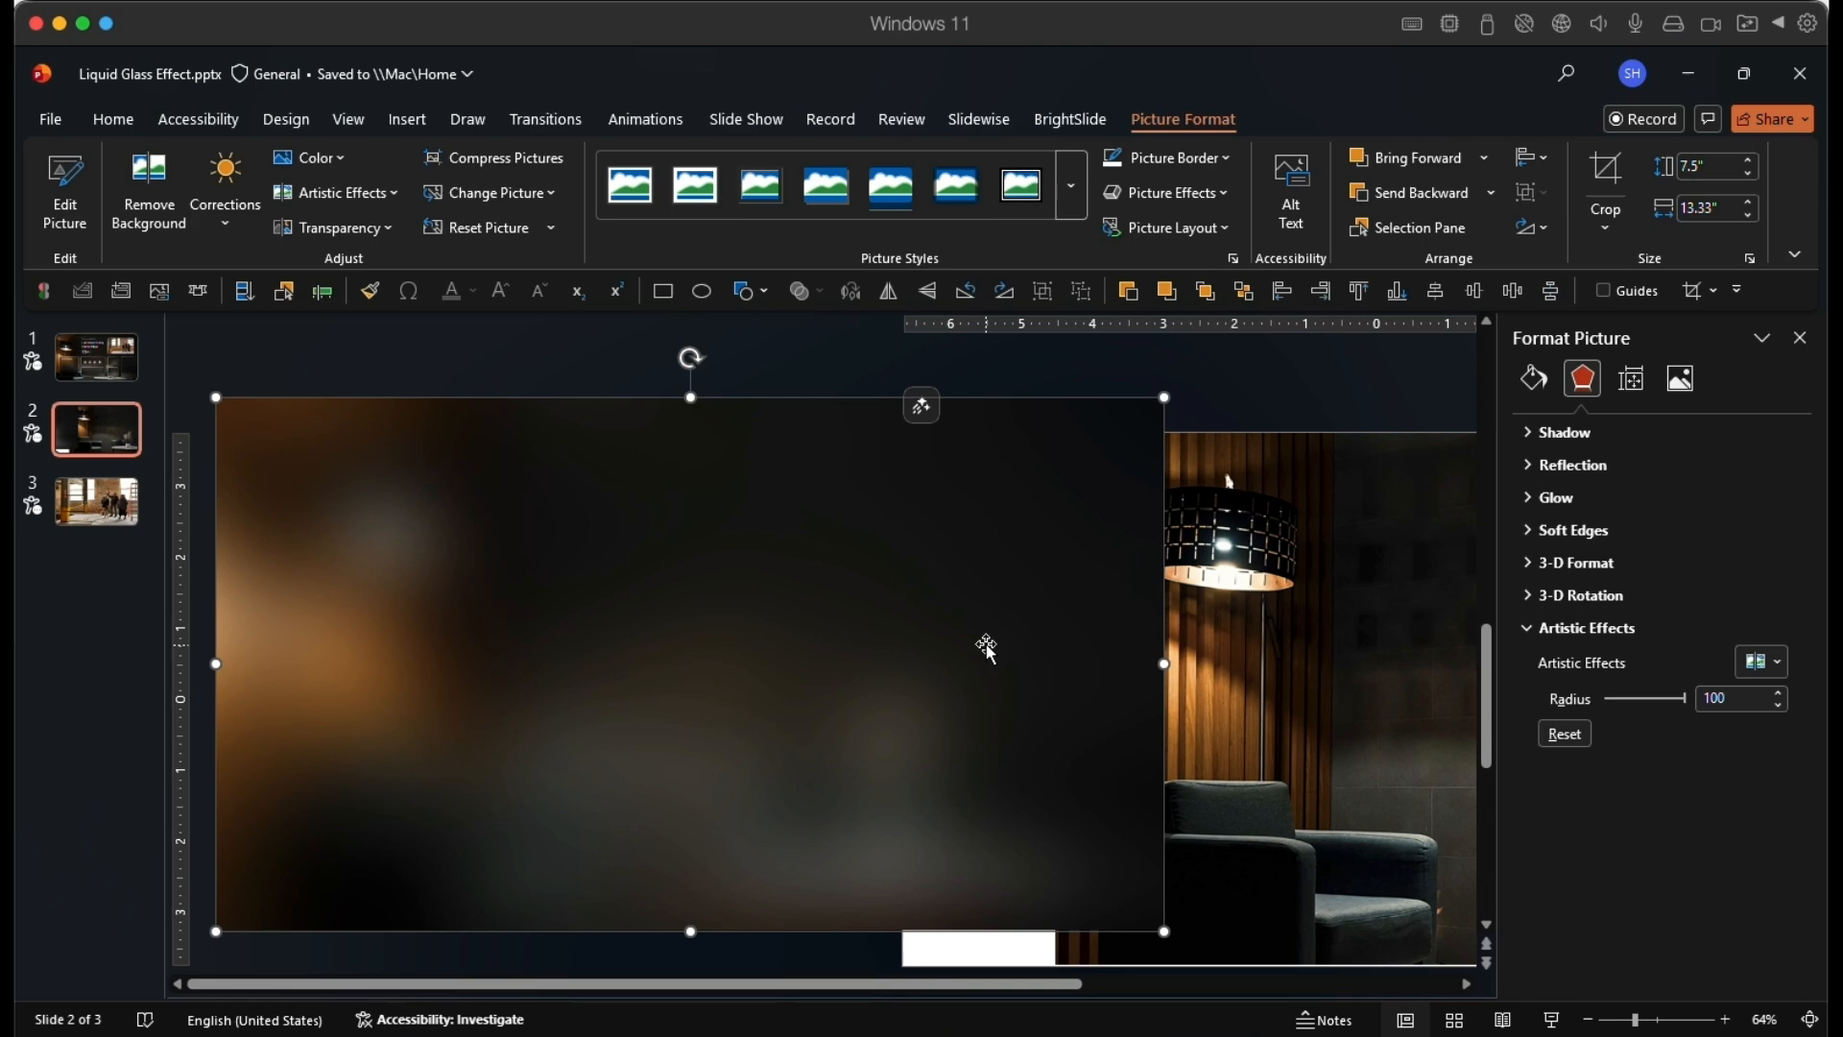
key("ctrl+x")
left_click(1043, 685)
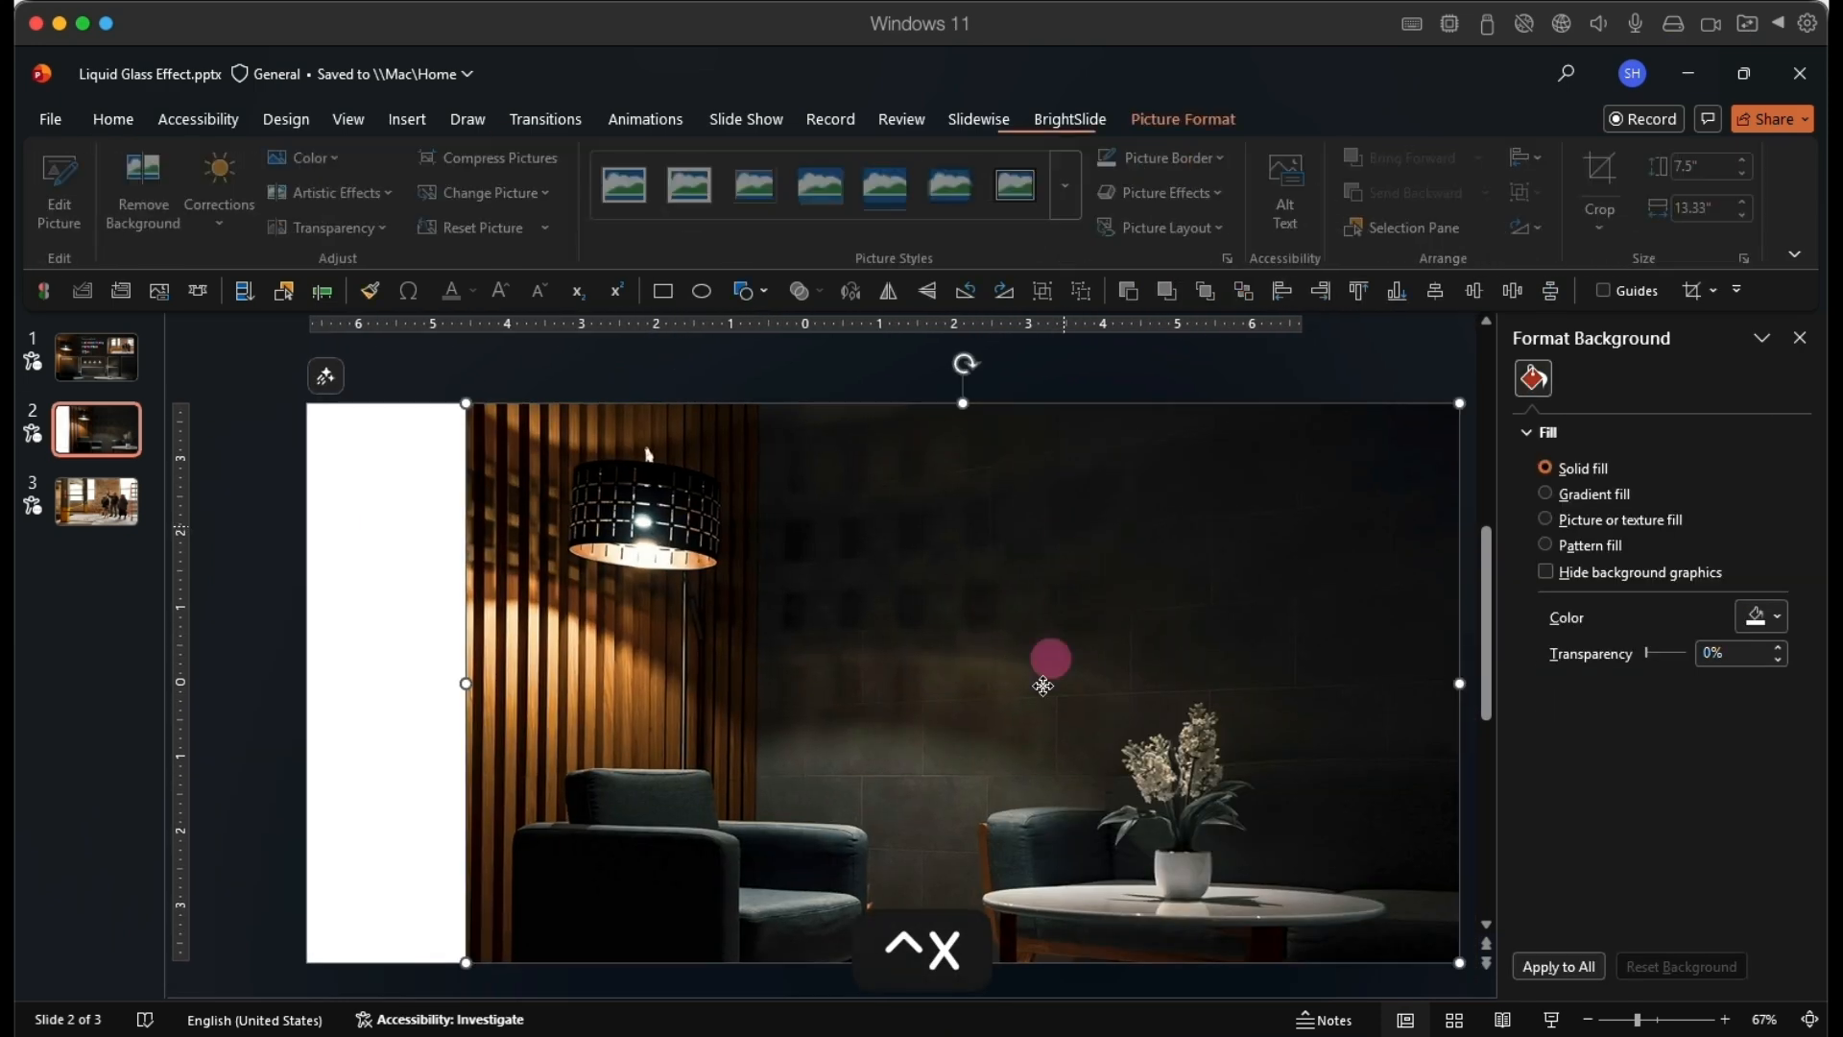
left_click_drag(1044, 685, 881, 900)
left_click(1013, 519)
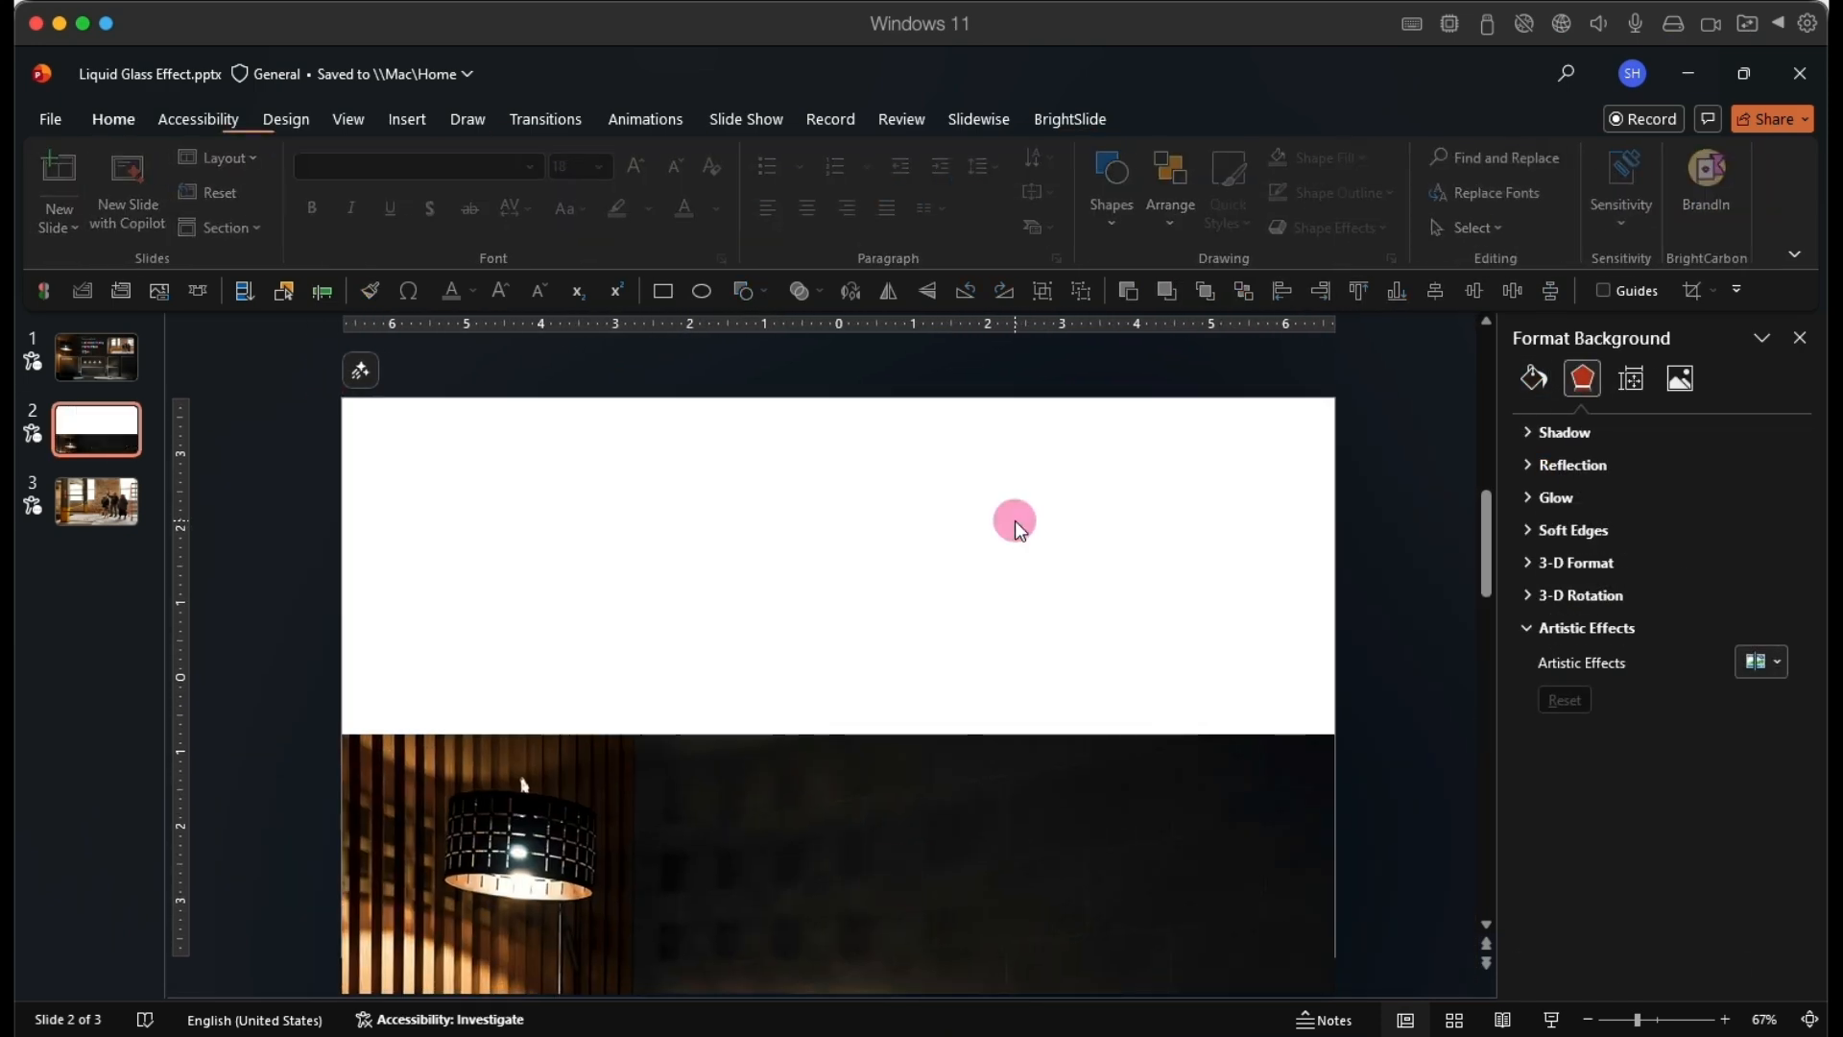
Fill the slide background with the blurred photo from the clipboard and move the sharp photo aside to uncover it
right_click(1032, 474)
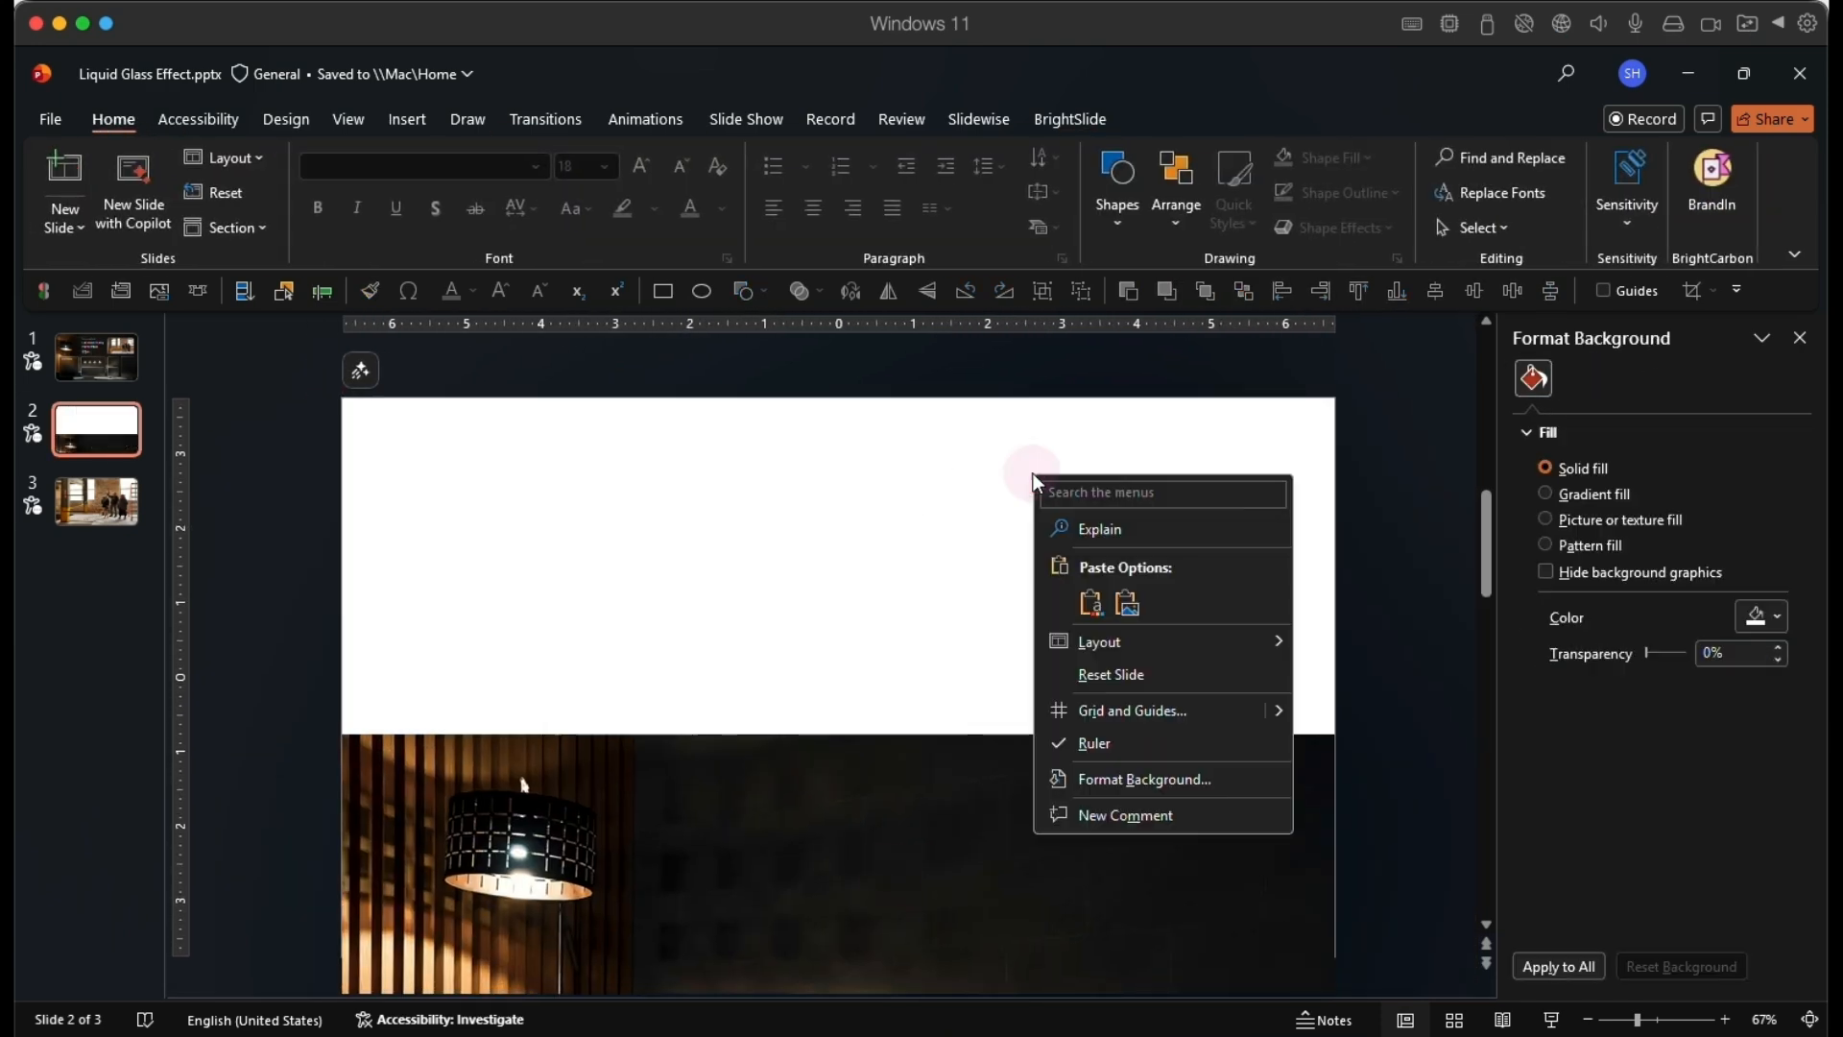
left_click(1145, 781)
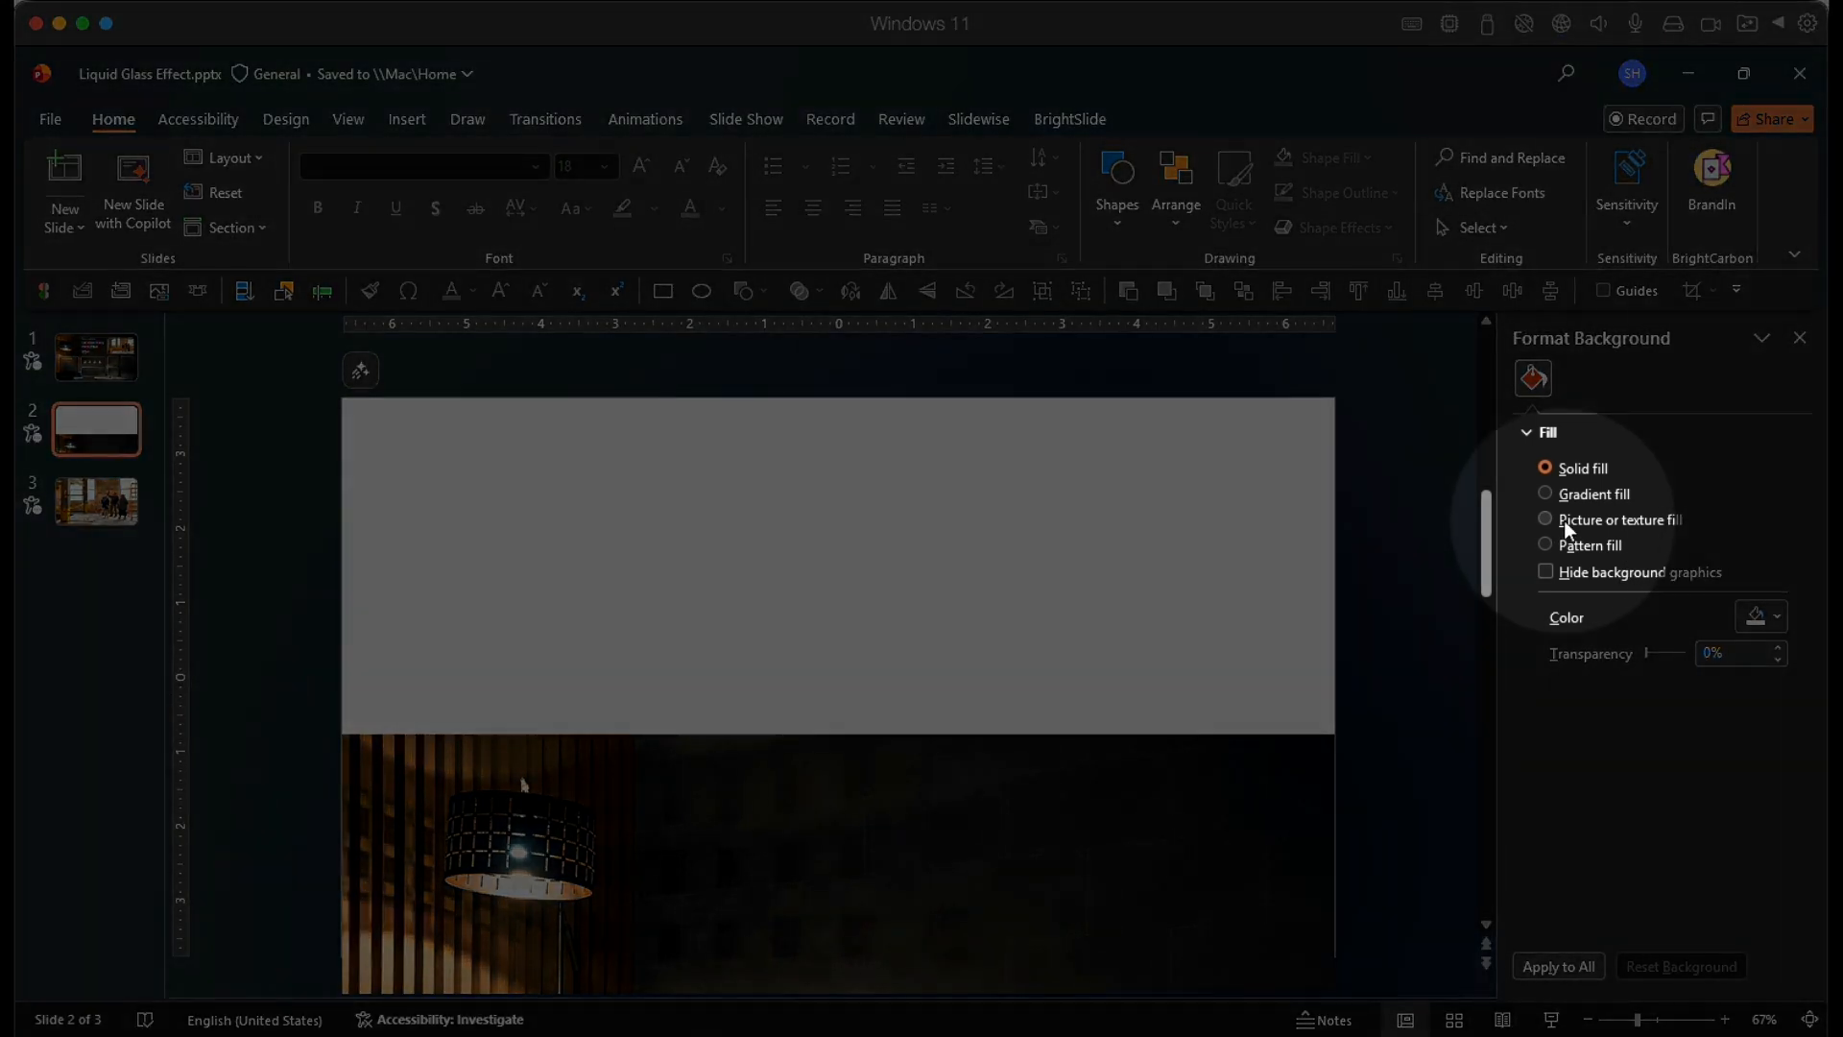
left_click(1662, 520)
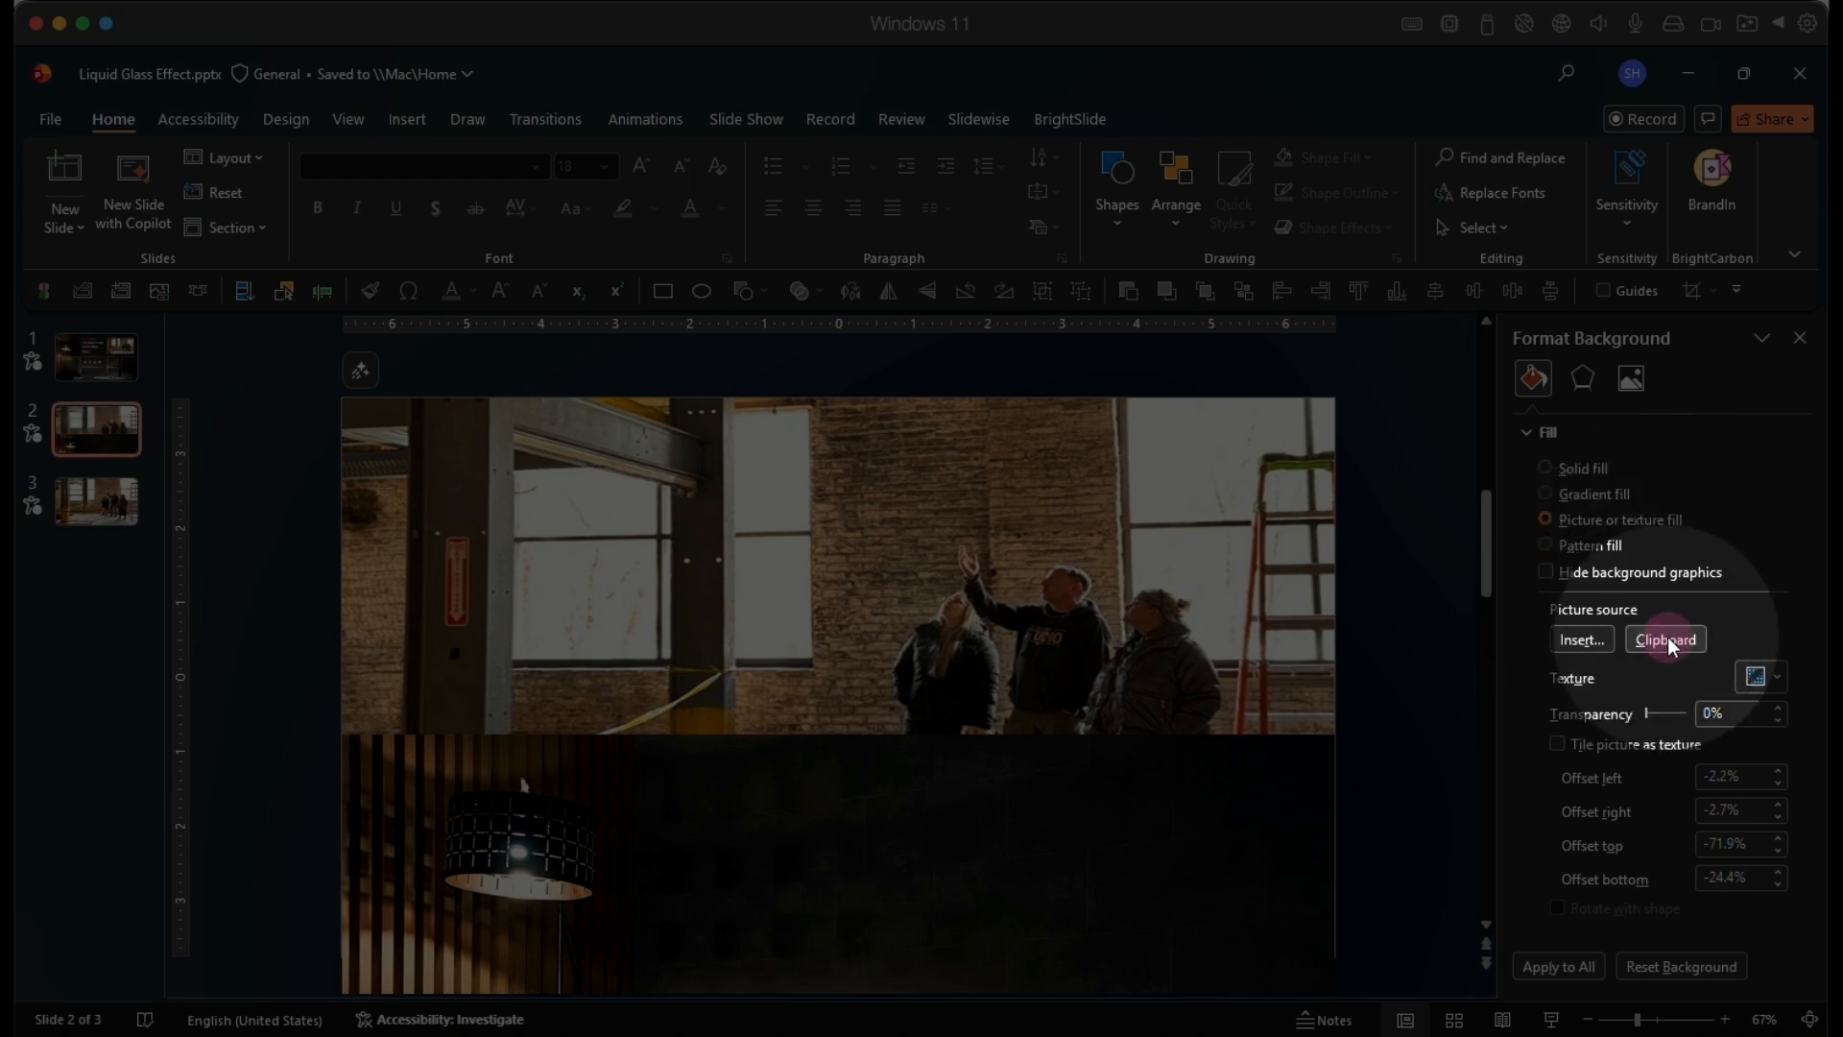
left_click(1667, 638)
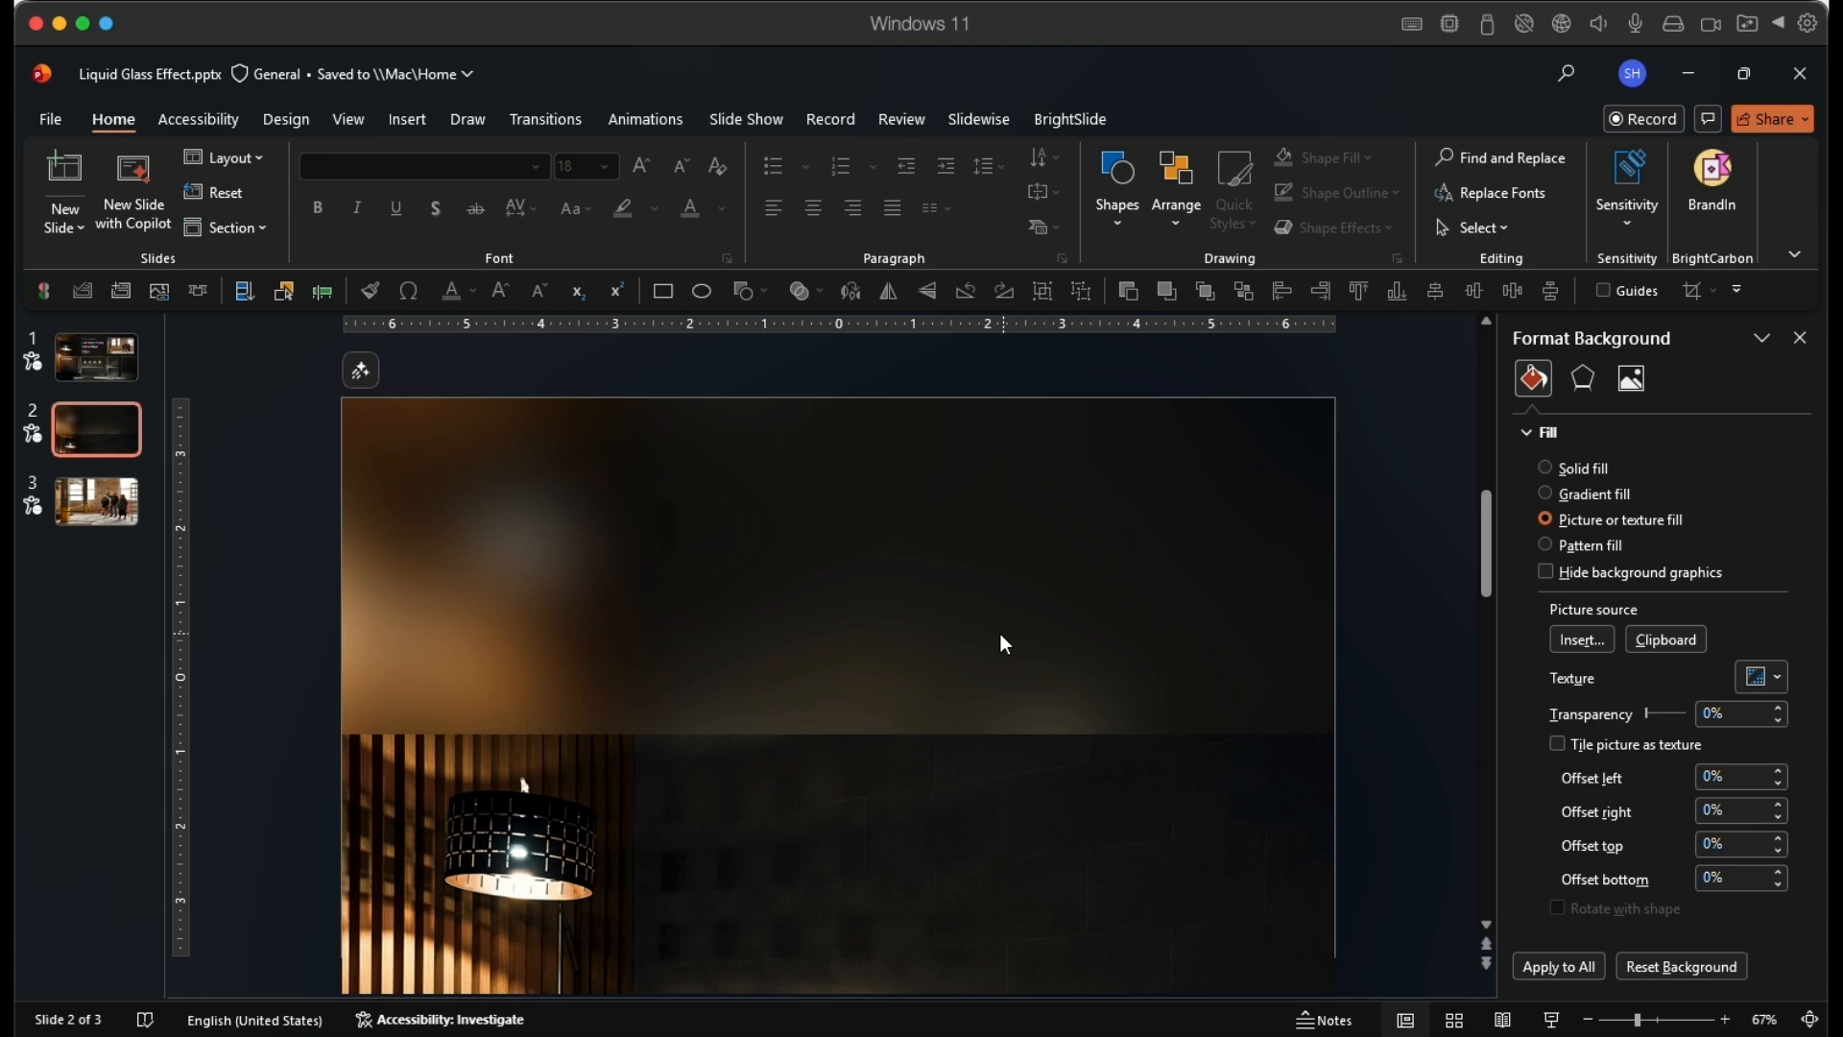
left_click_drag(943, 805, 1290, 513)
left_click(276, 628)
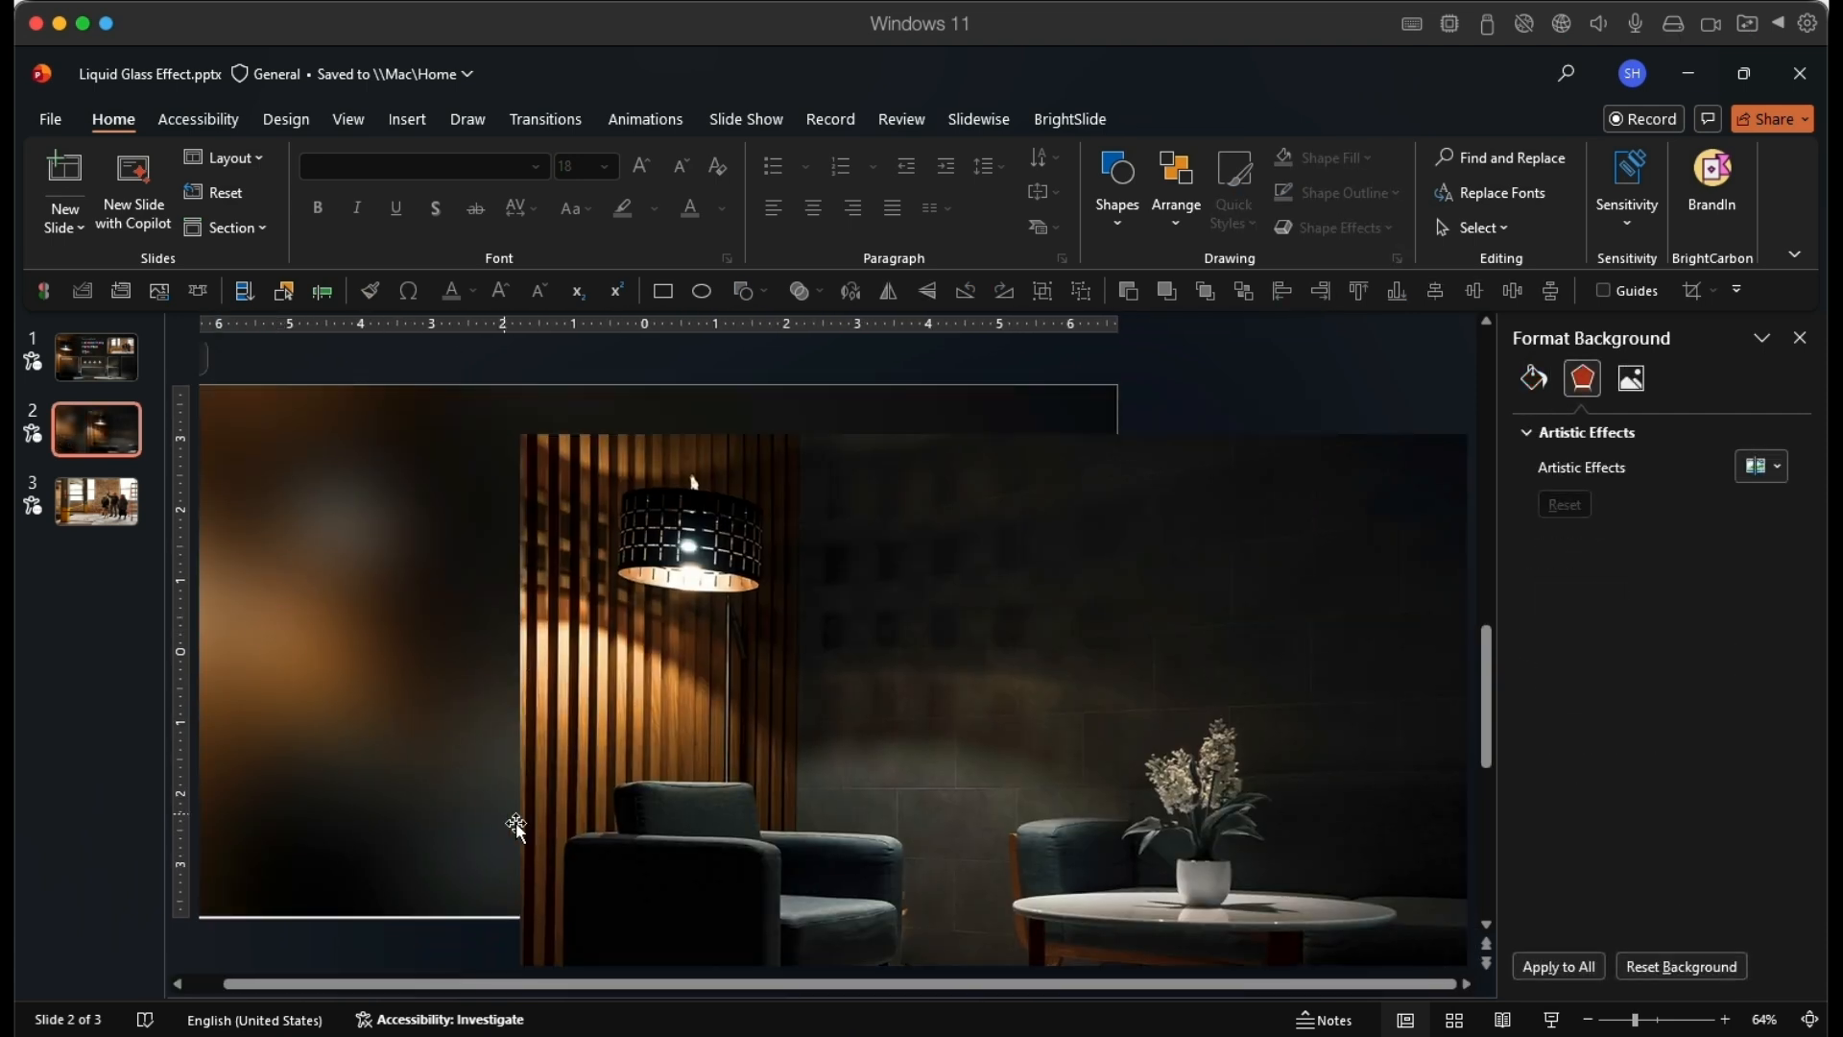
Move the sharp lounge photo back over the slide so that it fully covers the blurred background
left_click_drag(1247, 674, 900, 617)
left_click(1363, 405)
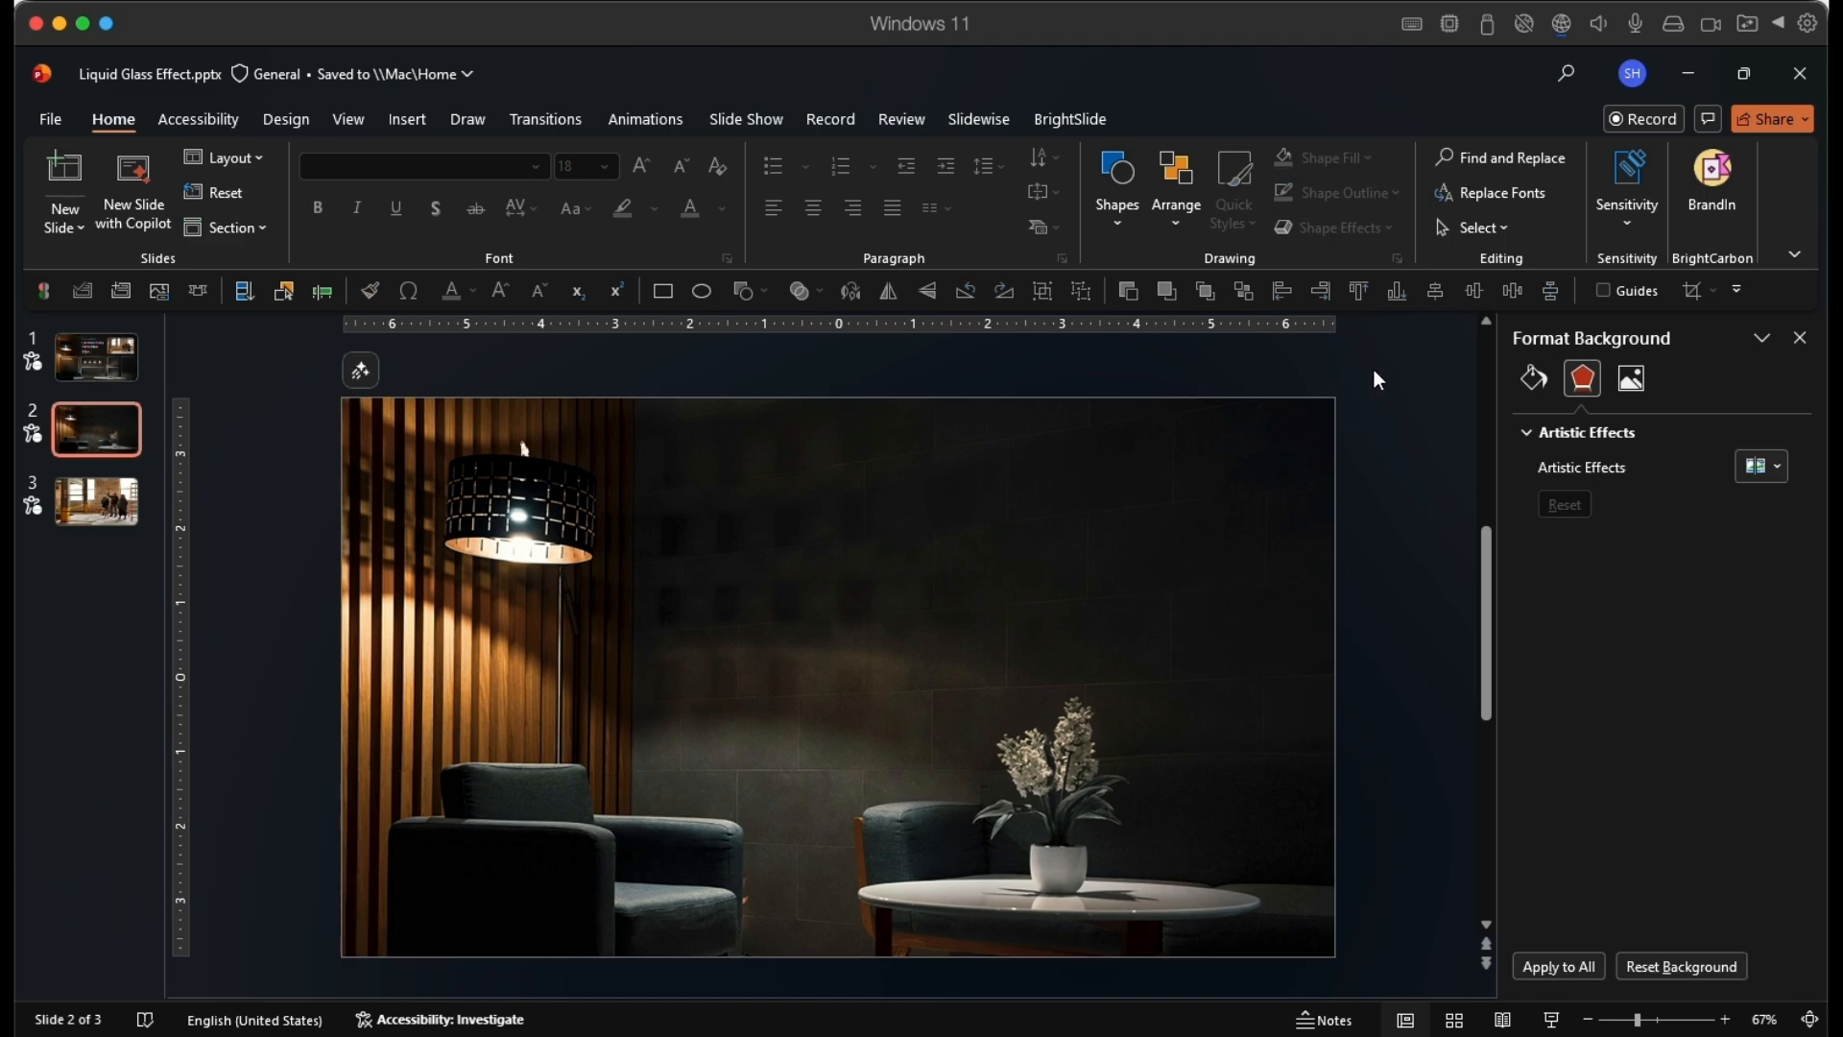
Draw a rounded rectangle about 3.64" wide and 3.3" high beside the armchairs and slightly reduce its corner rounding
left_click(1118, 208)
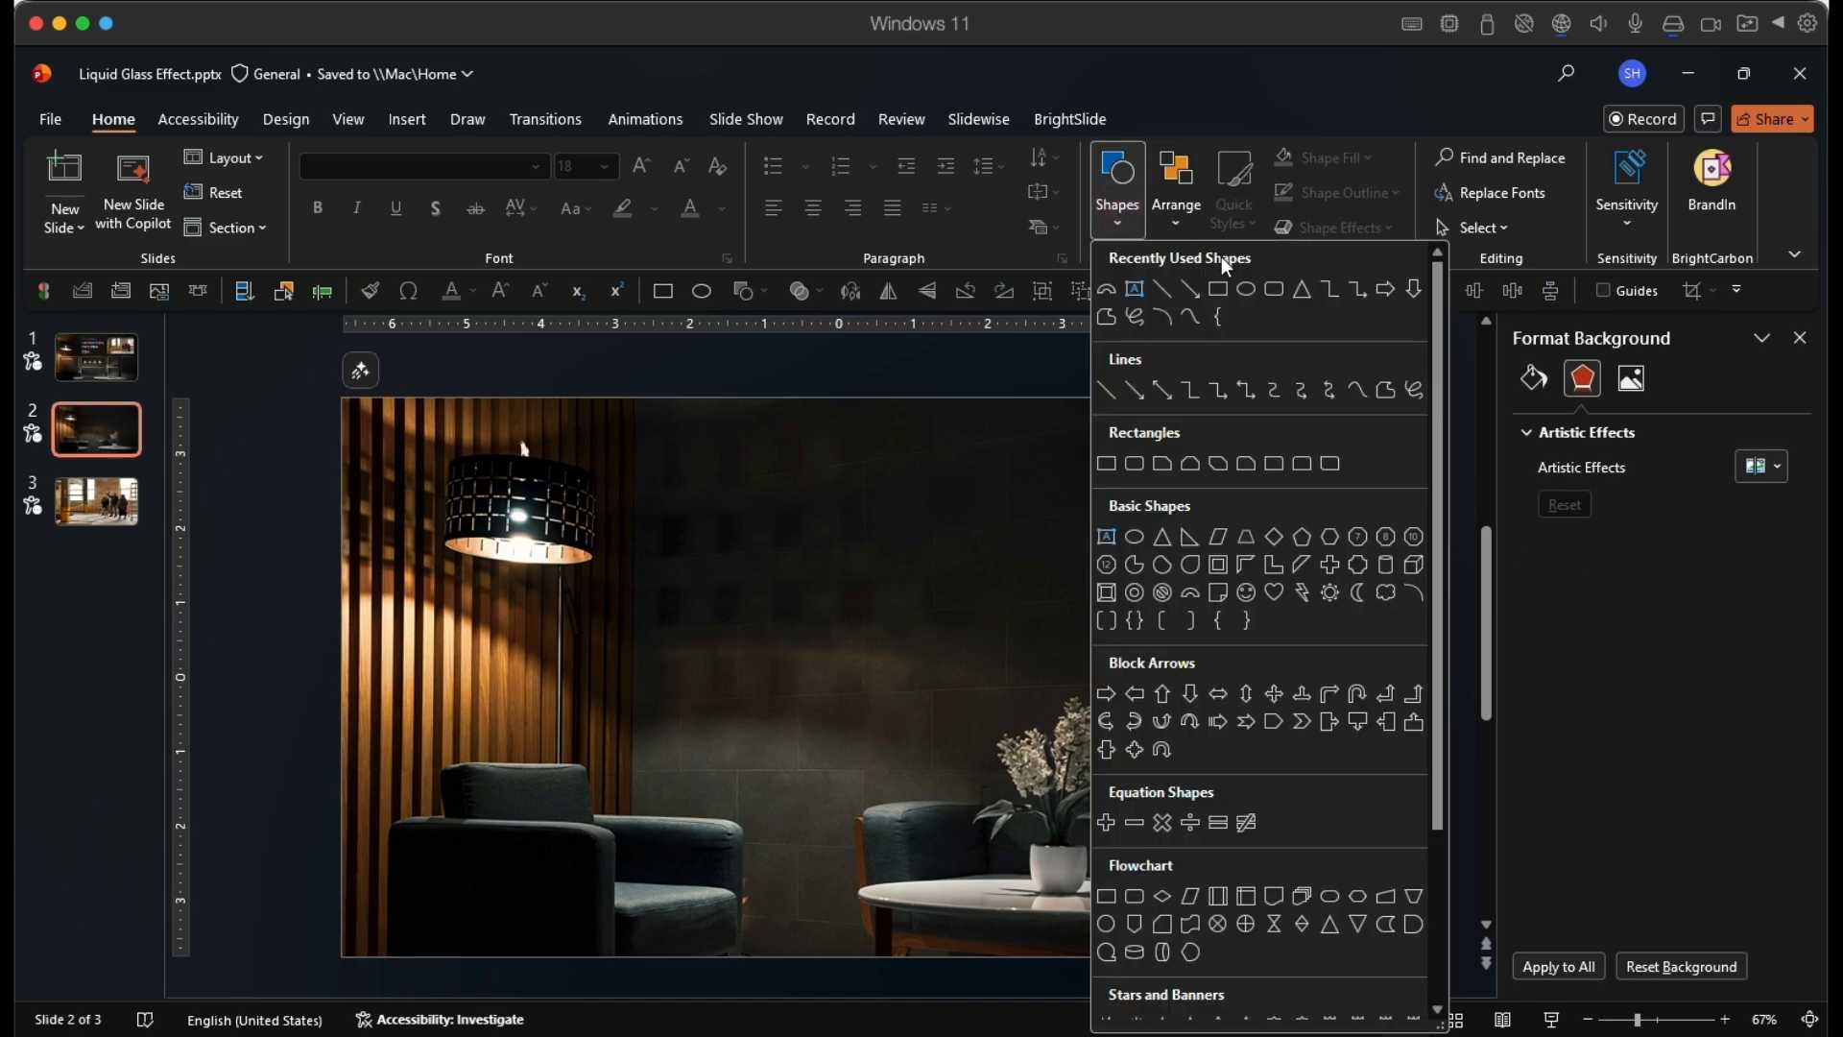
left_click(1267, 291)
mouse_move(829, 567)
left_mouse_down()
mouse_move(1094, 781)
mouse_move(1102, 814)
left_mouse_up()
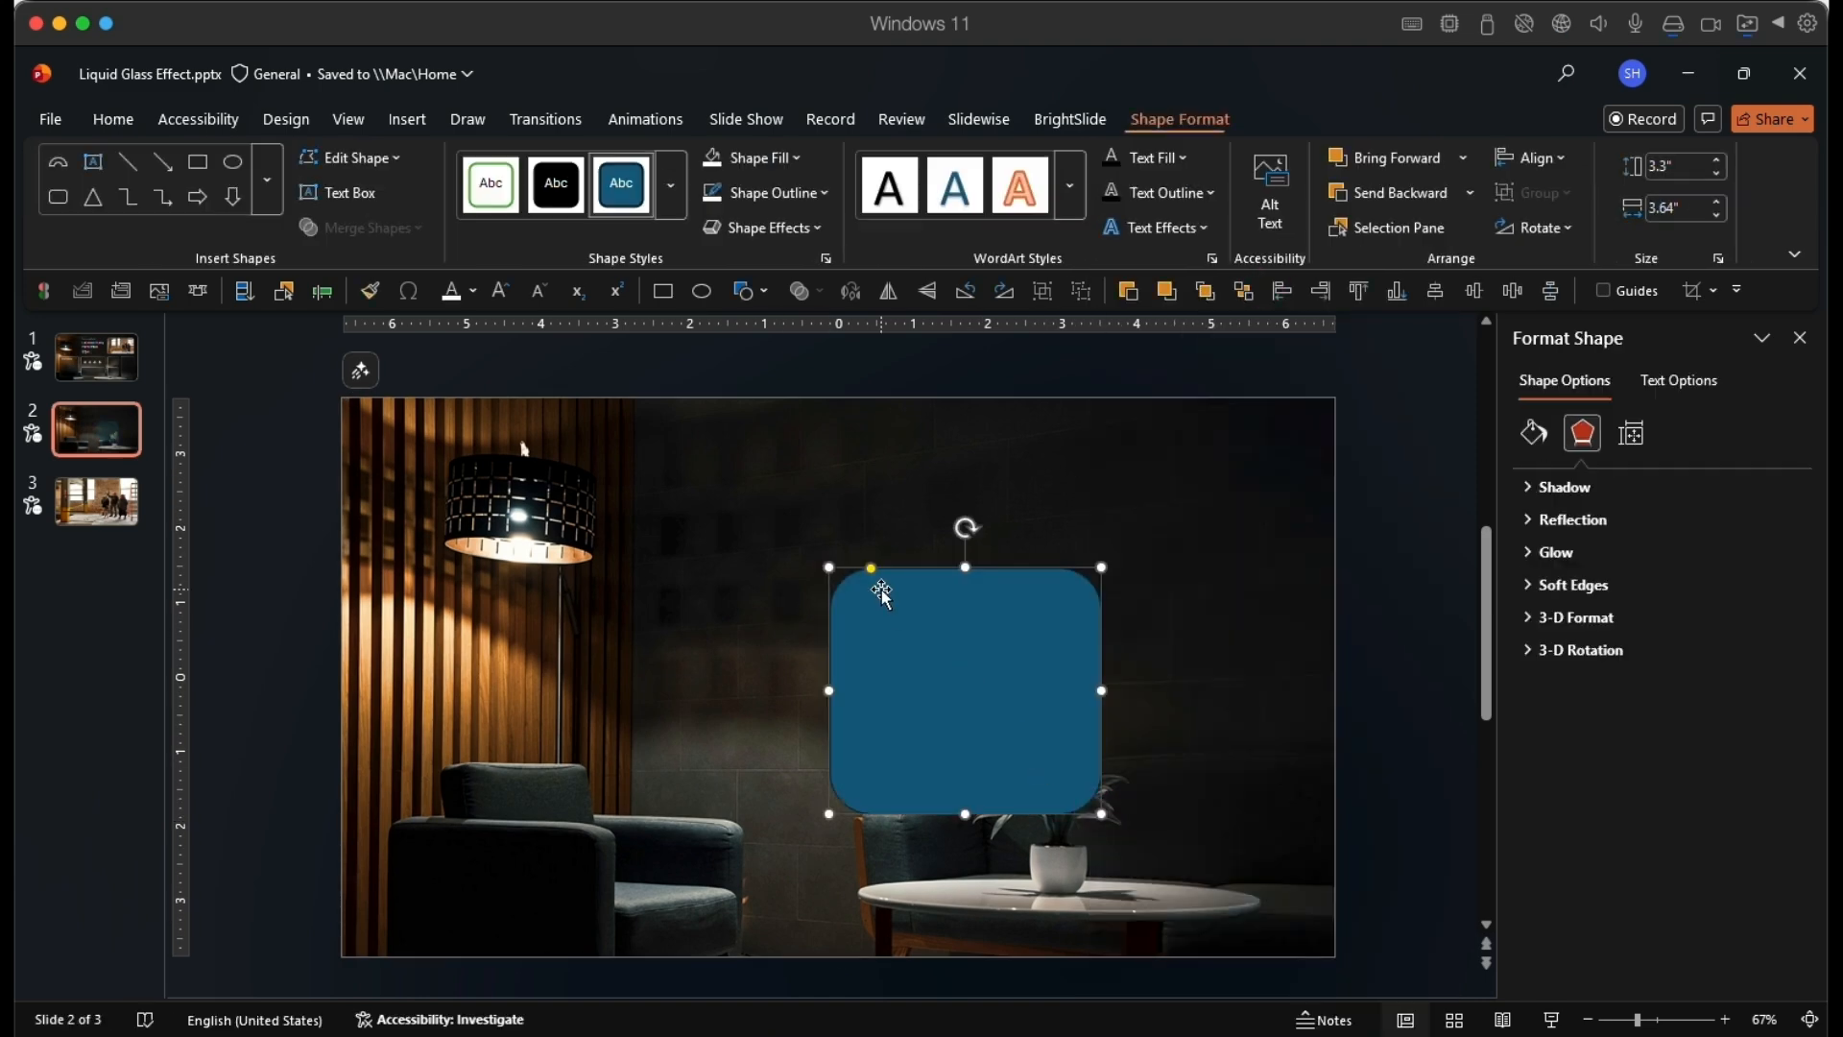
left_click_drag(942, 683, 950, 691)
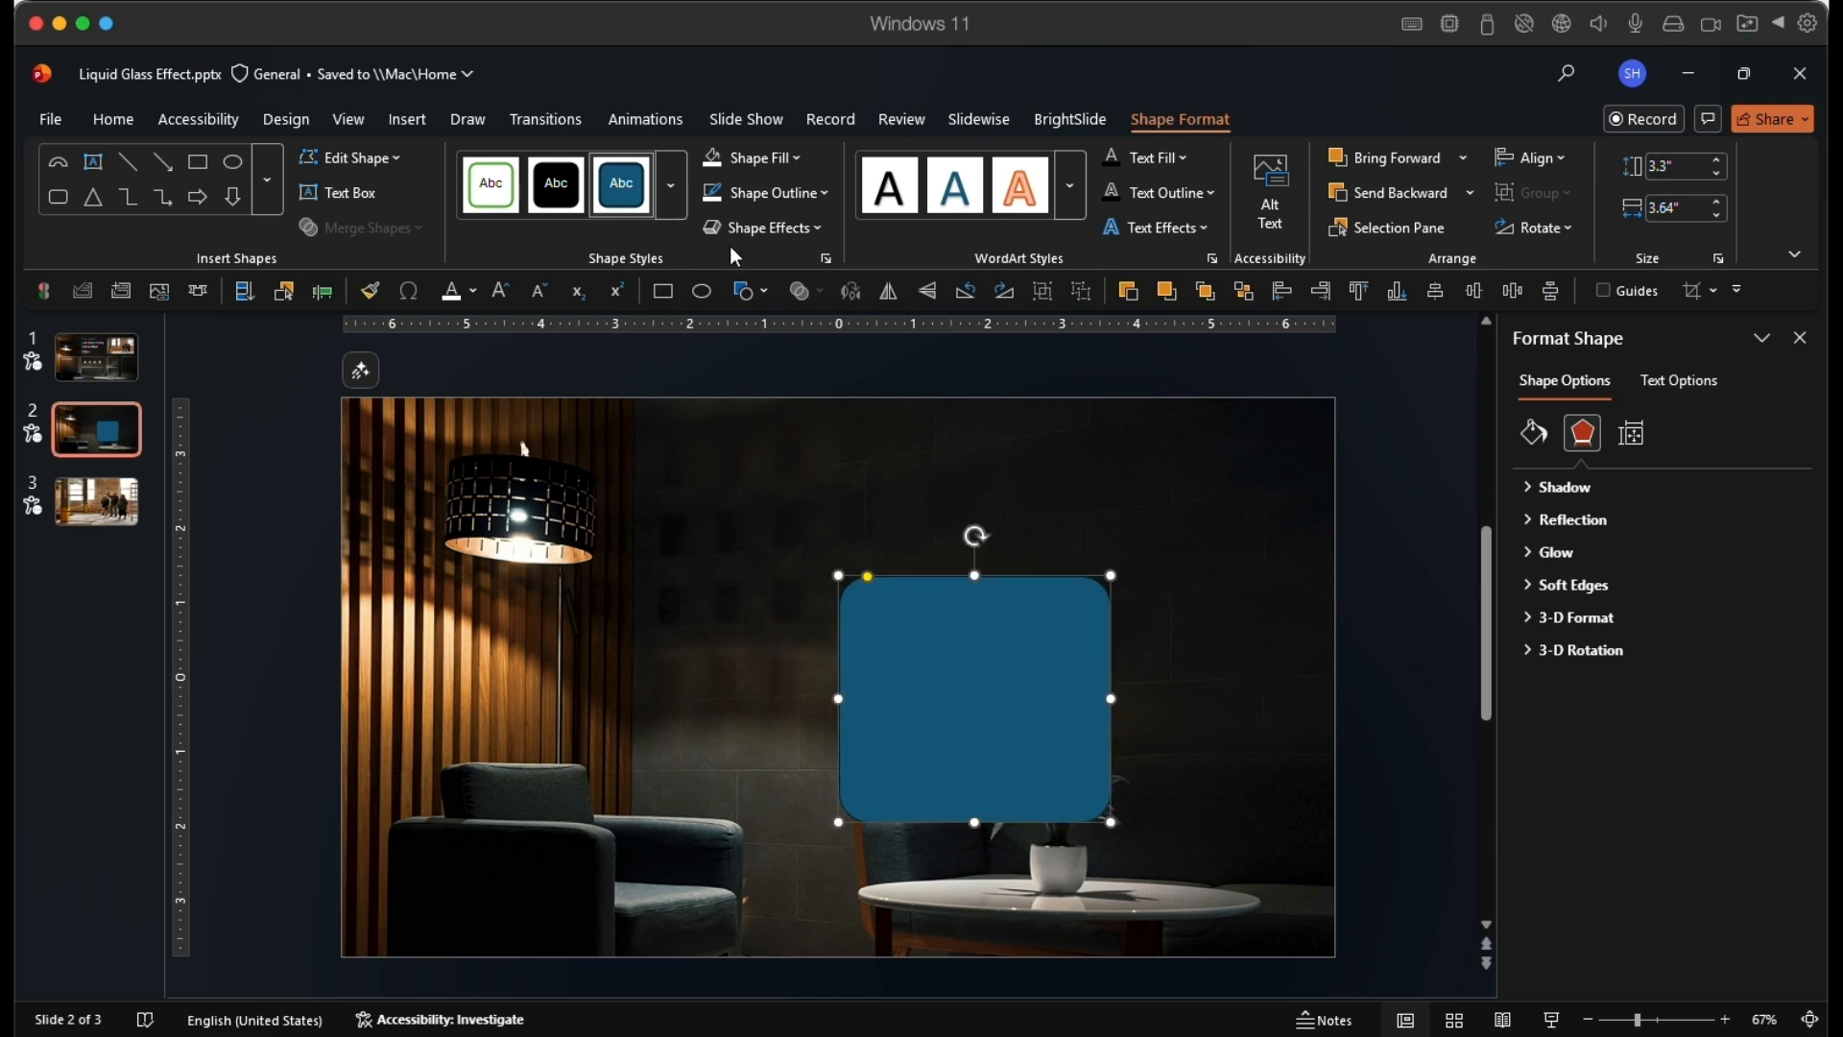
Remove the rounded rectangle's outline and give it a slide background fill
left_click(821, 190)
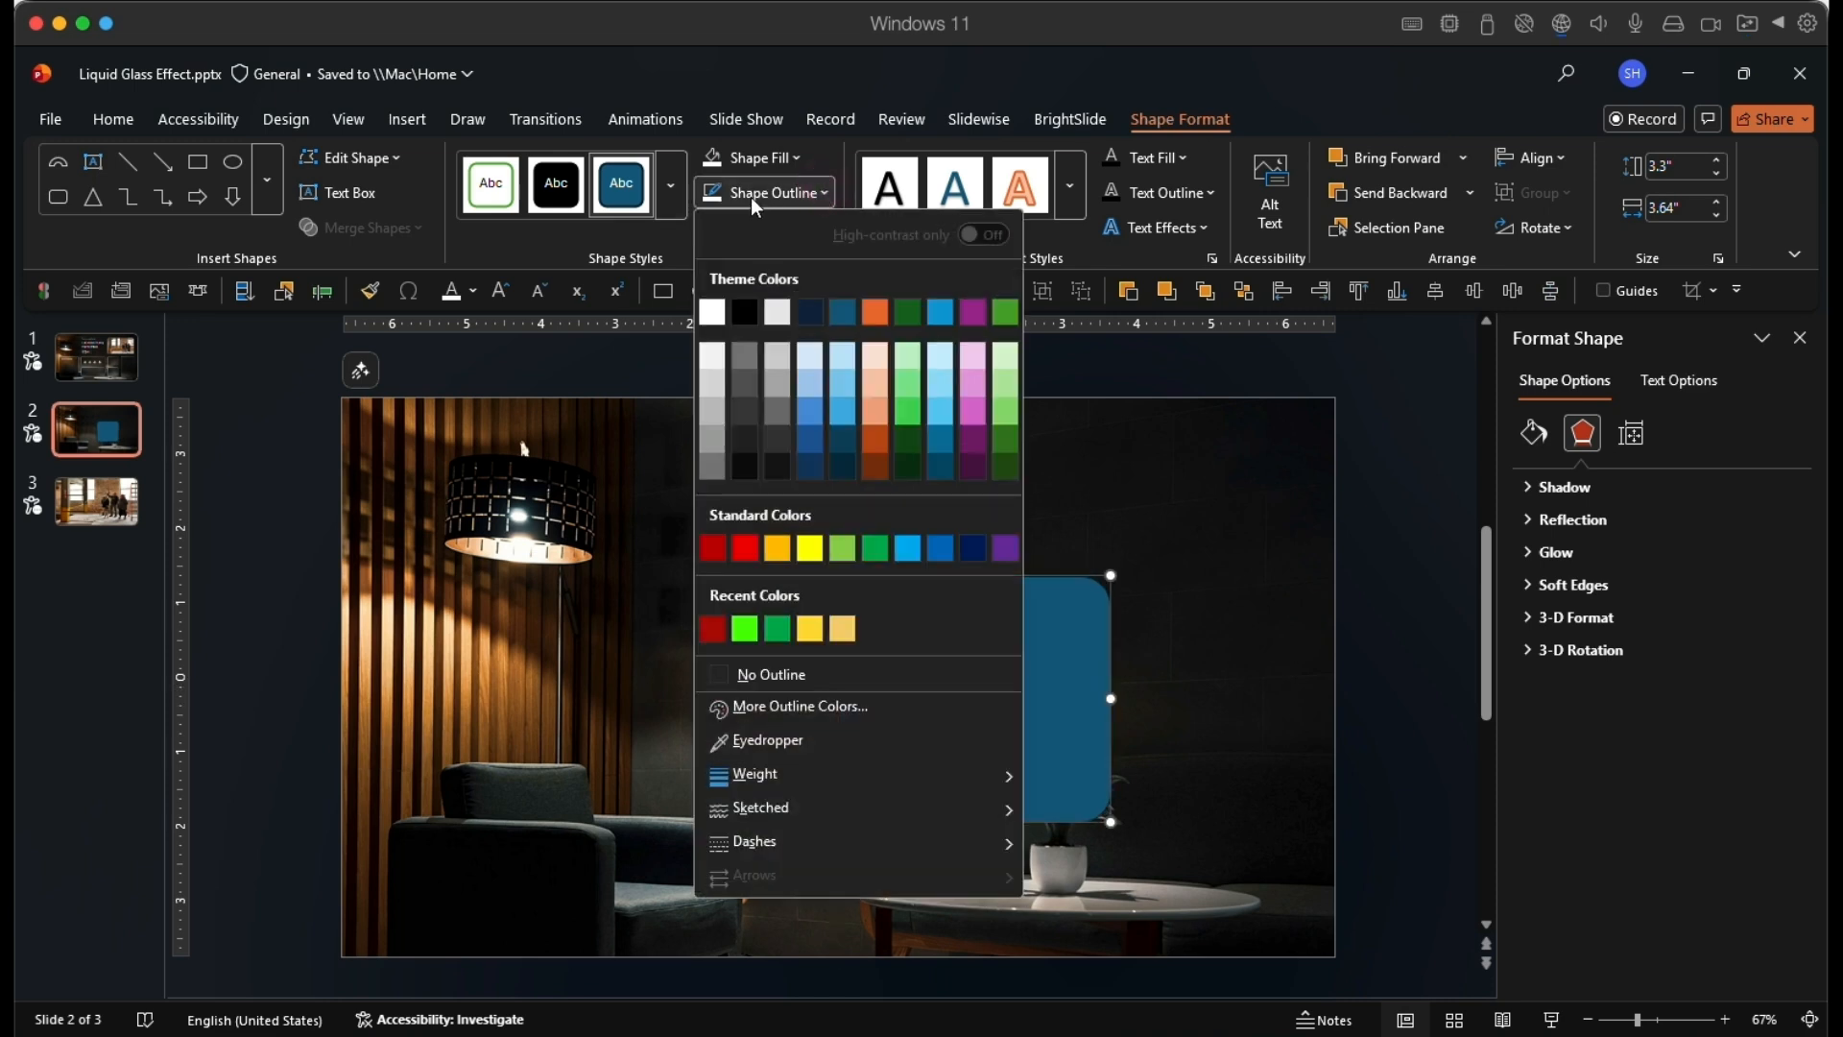
left_click(785, 673)
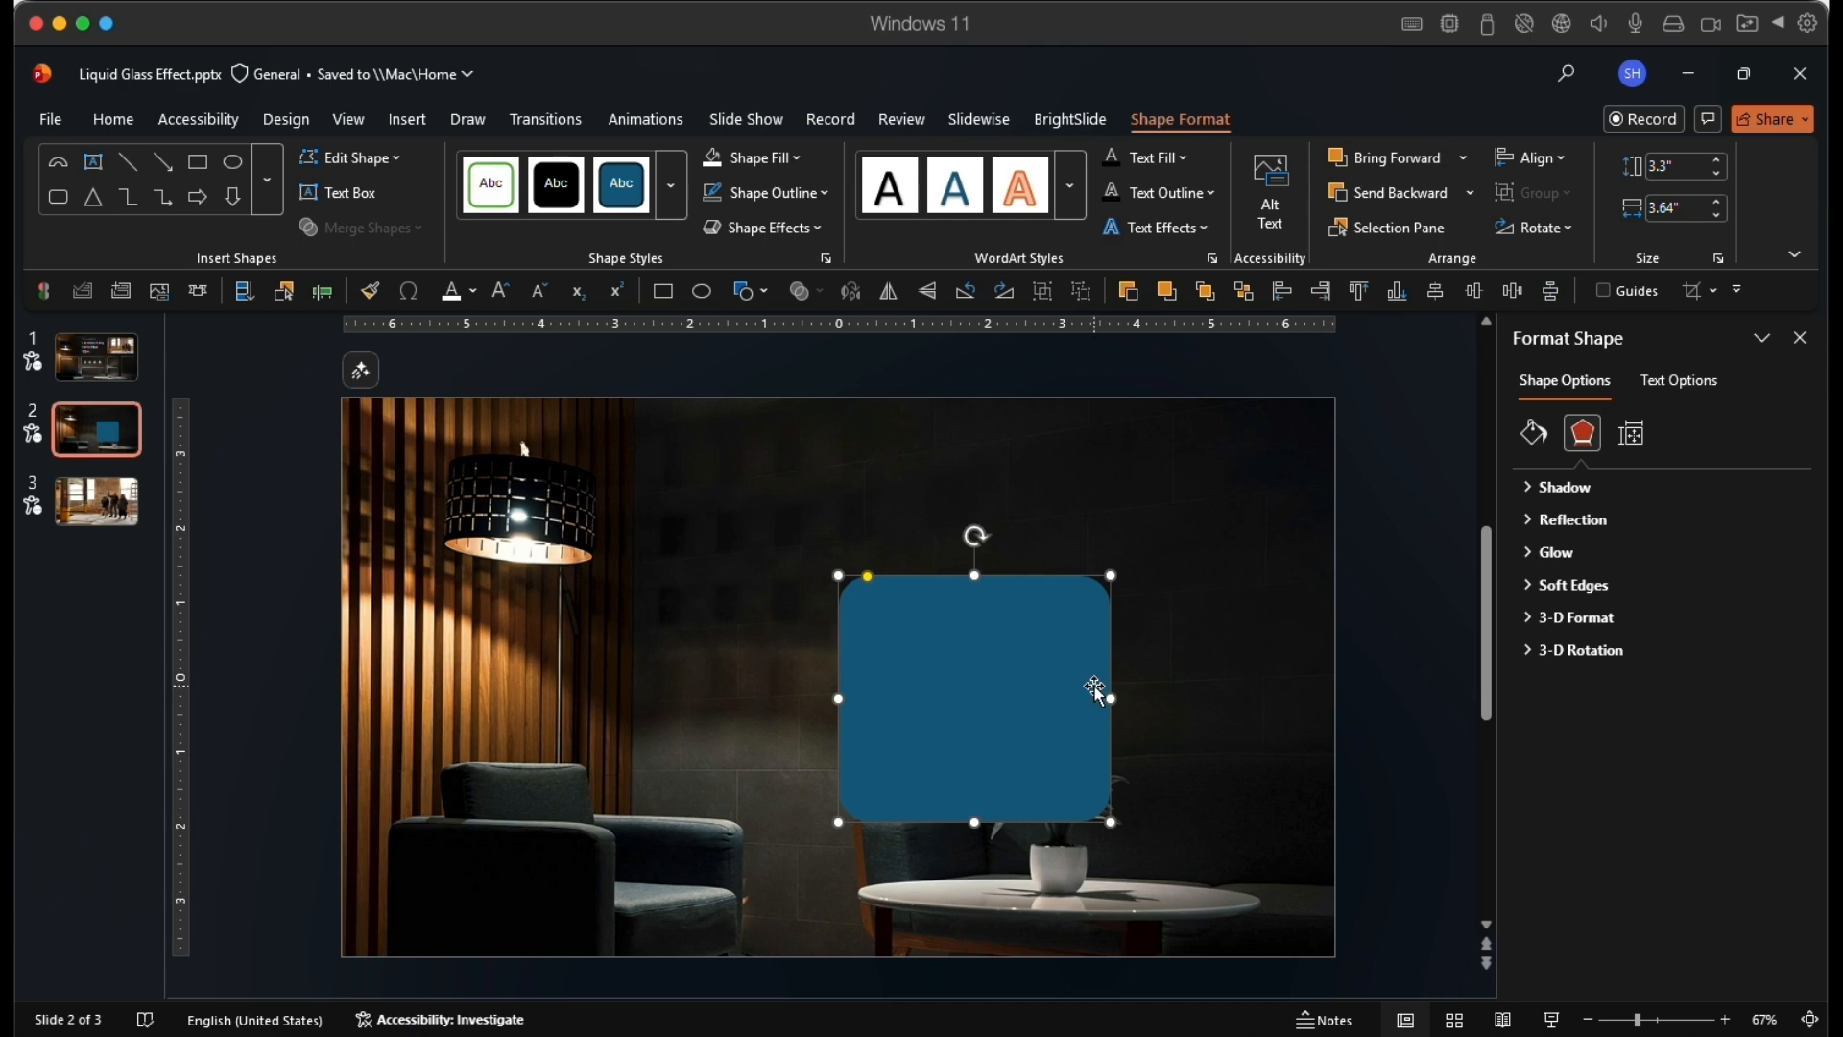
right_click(1097, 689)
left_click(1173, 866)
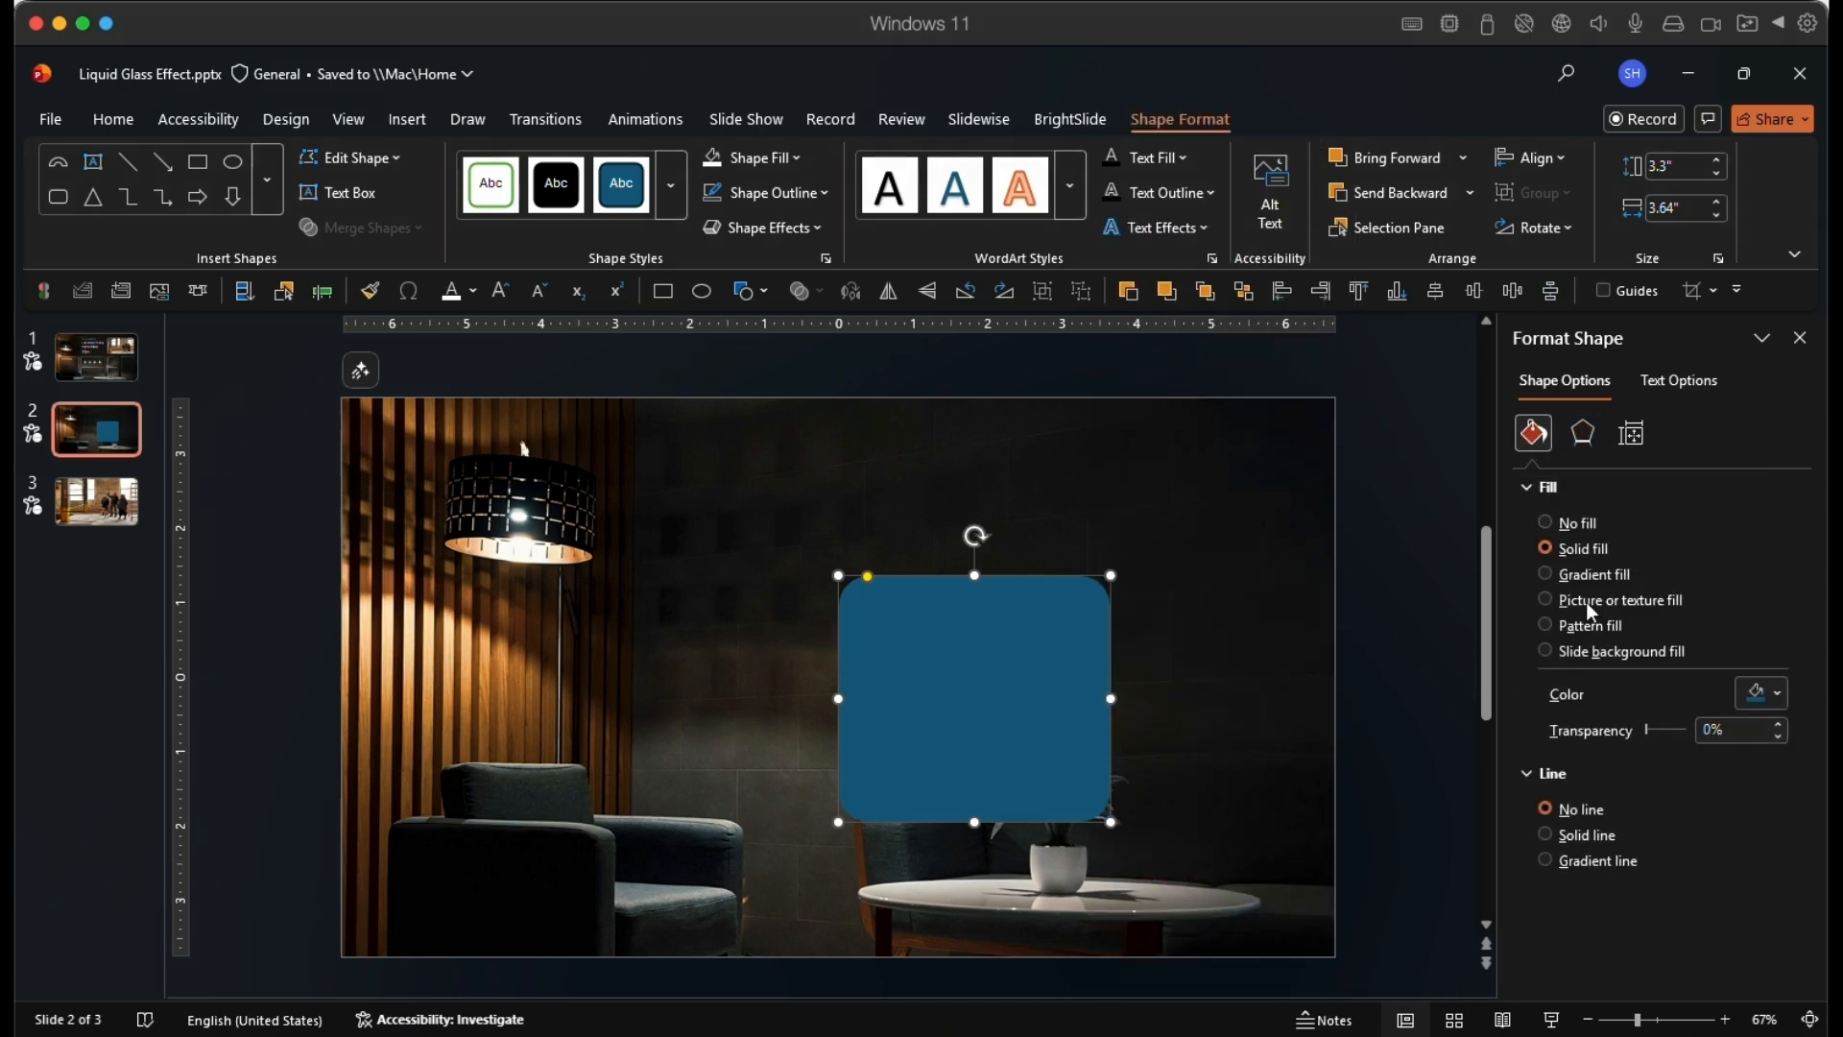
left_click(1599, 653)
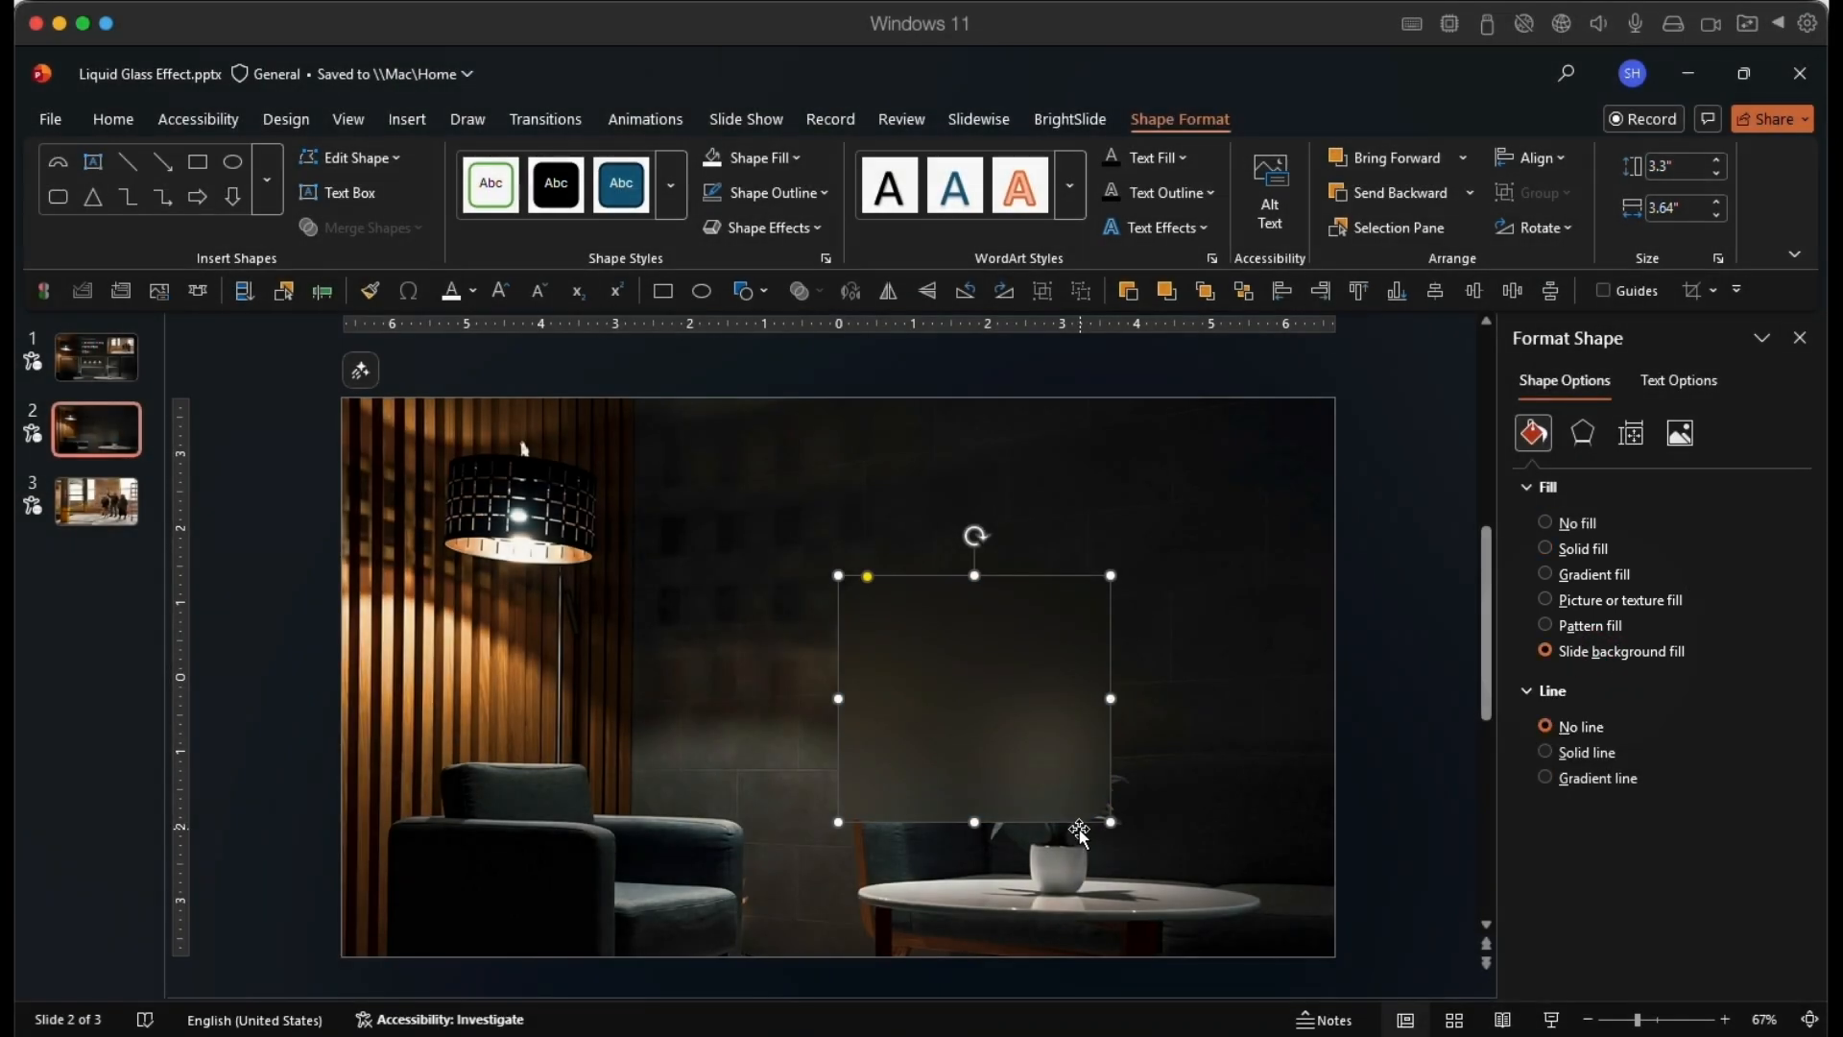
Move the glass shape over the flower vase to check the blur, and place it to the left of the flowers
mouse_move(1026, 756)
left_mouse_down()
mouse_move(844, 741)
mouse_move(587, 666)
mouse_move(551, 588)
mouse_move(1010, 741)
left_mouse_up()
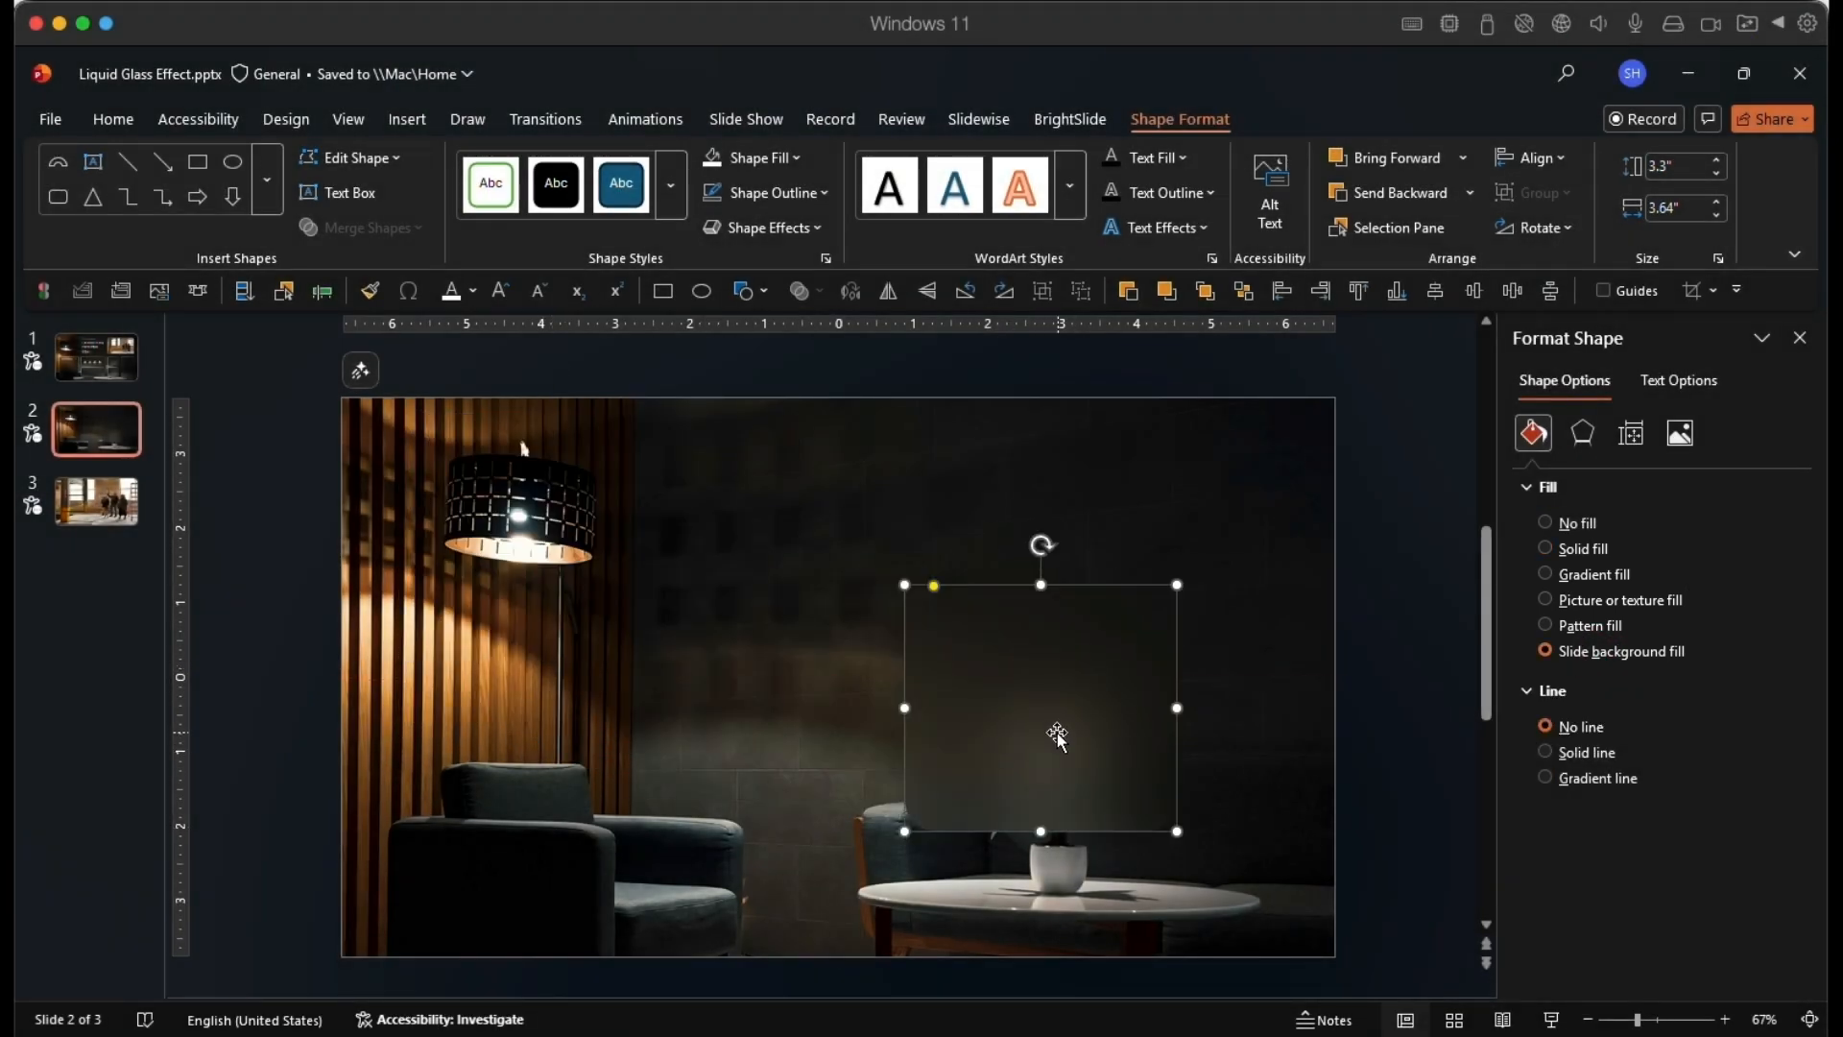
left_click(1373, 799)
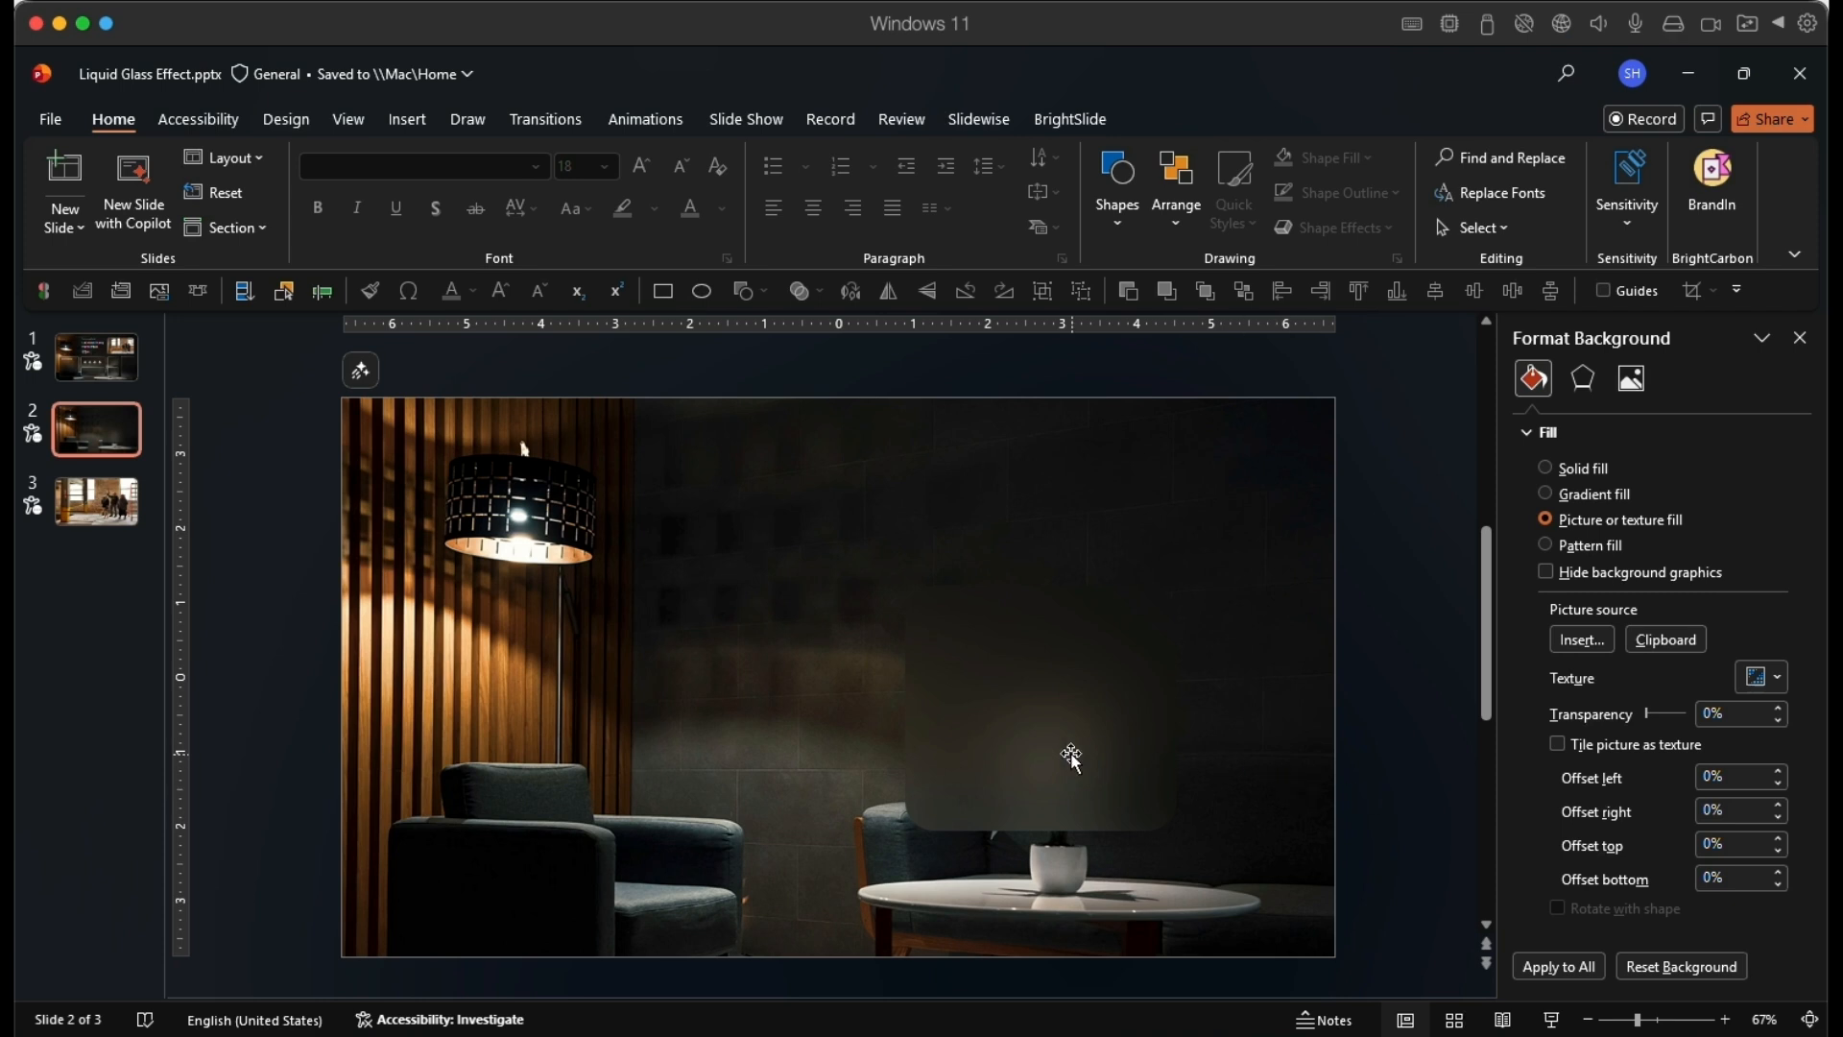
left_click_drag(1069, 753, 916, 738)
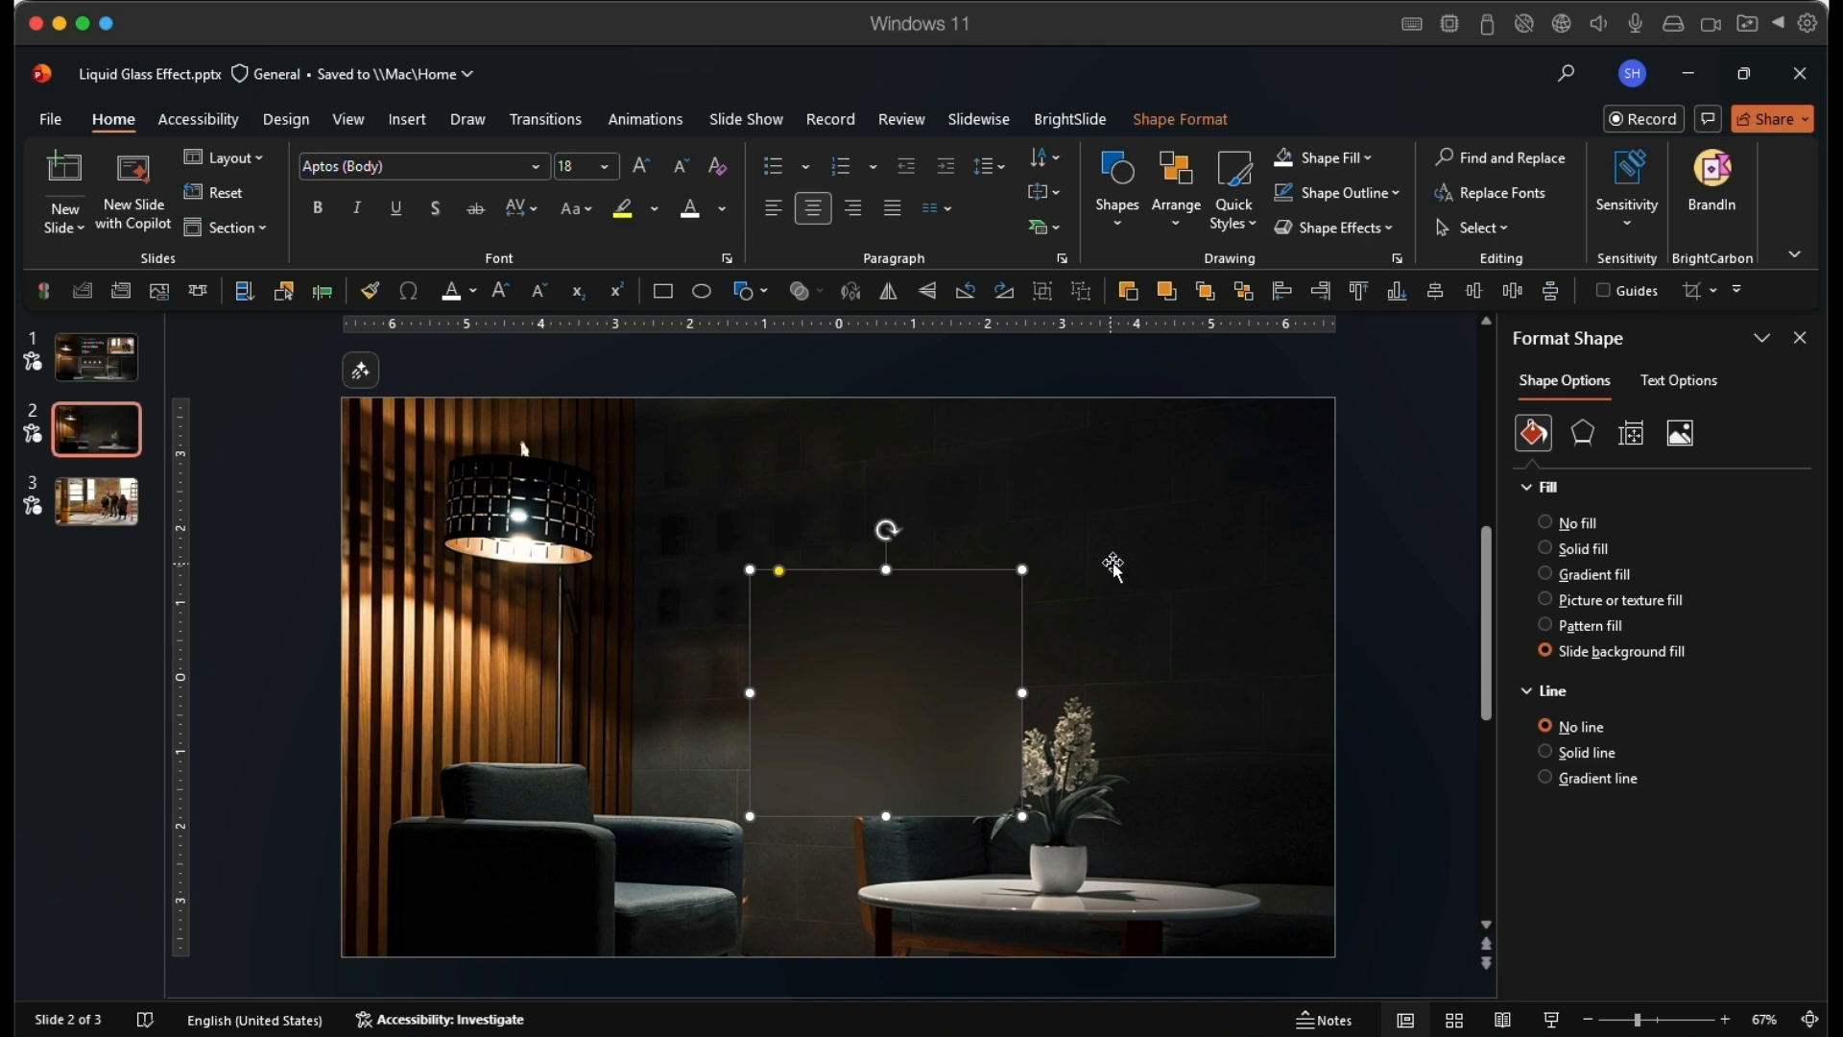
Give the glass shape a gradient line and remove its middle gradient stops so only the 0% and 100% stops remain
right_click(894, 664)
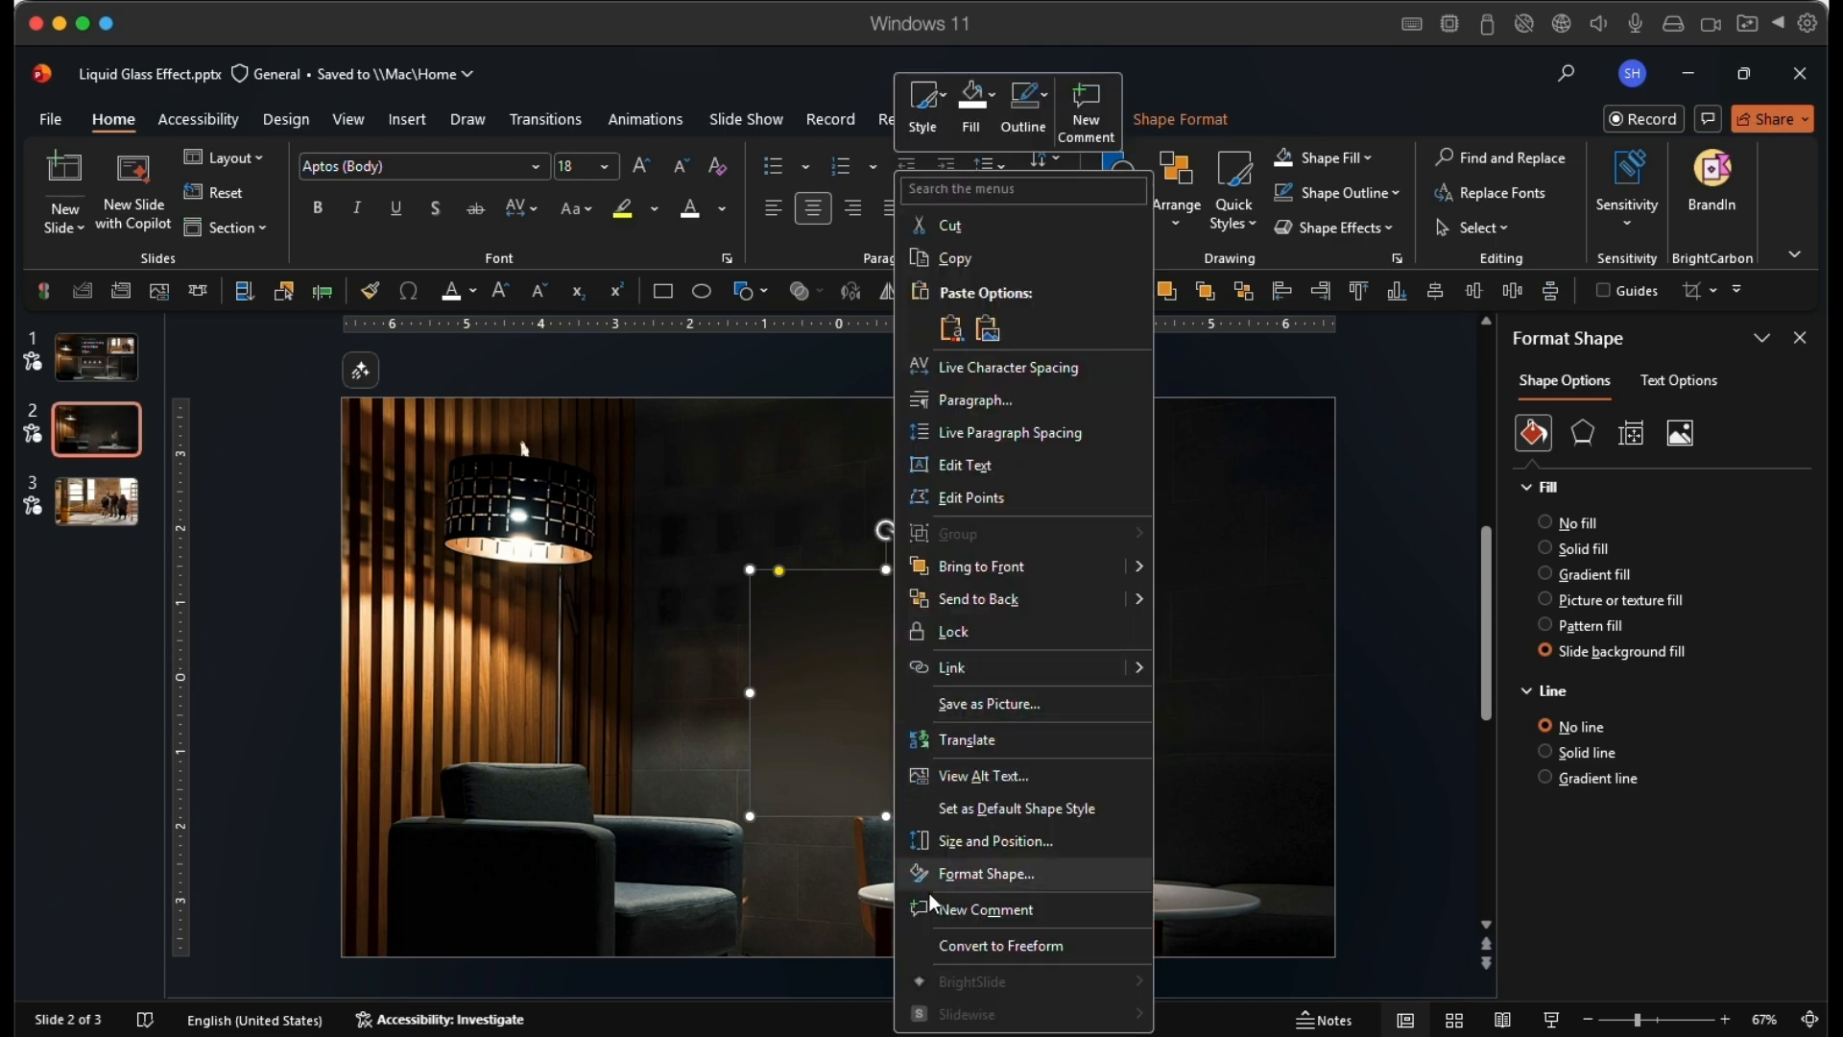
left_click(952, 875)
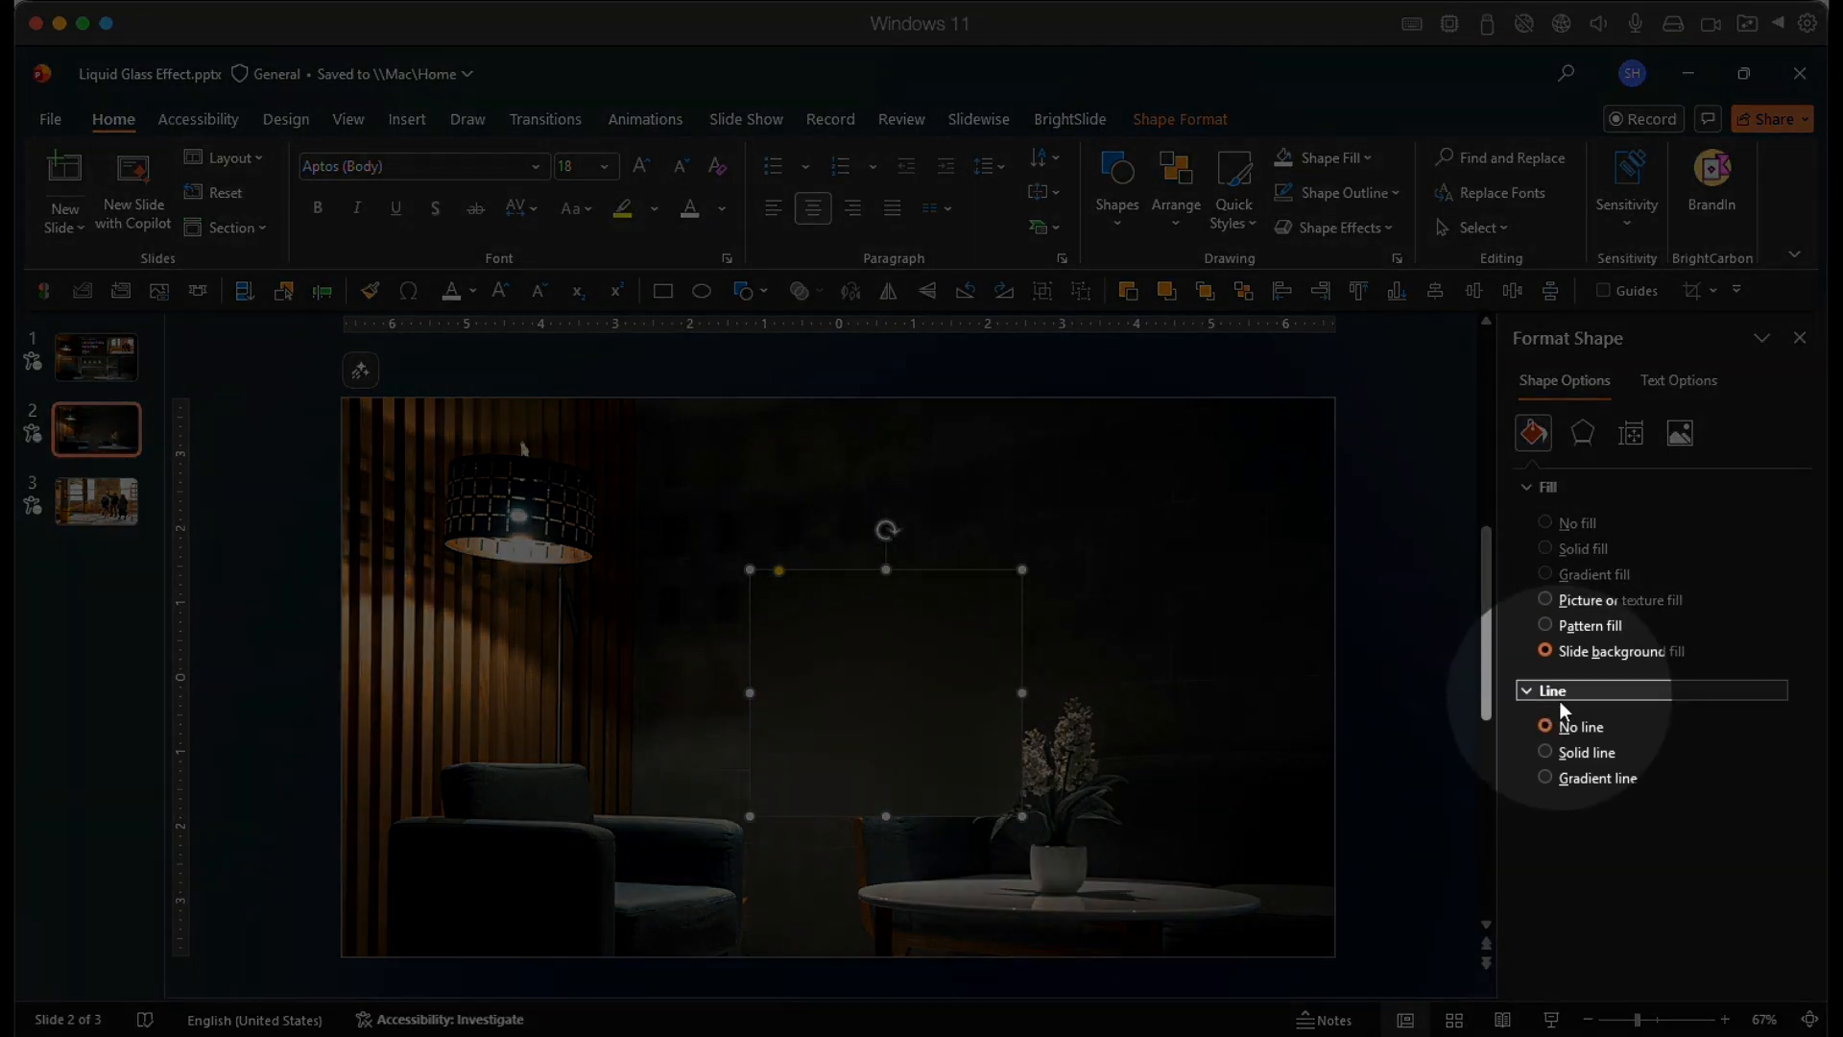
left_click(1601, 775)
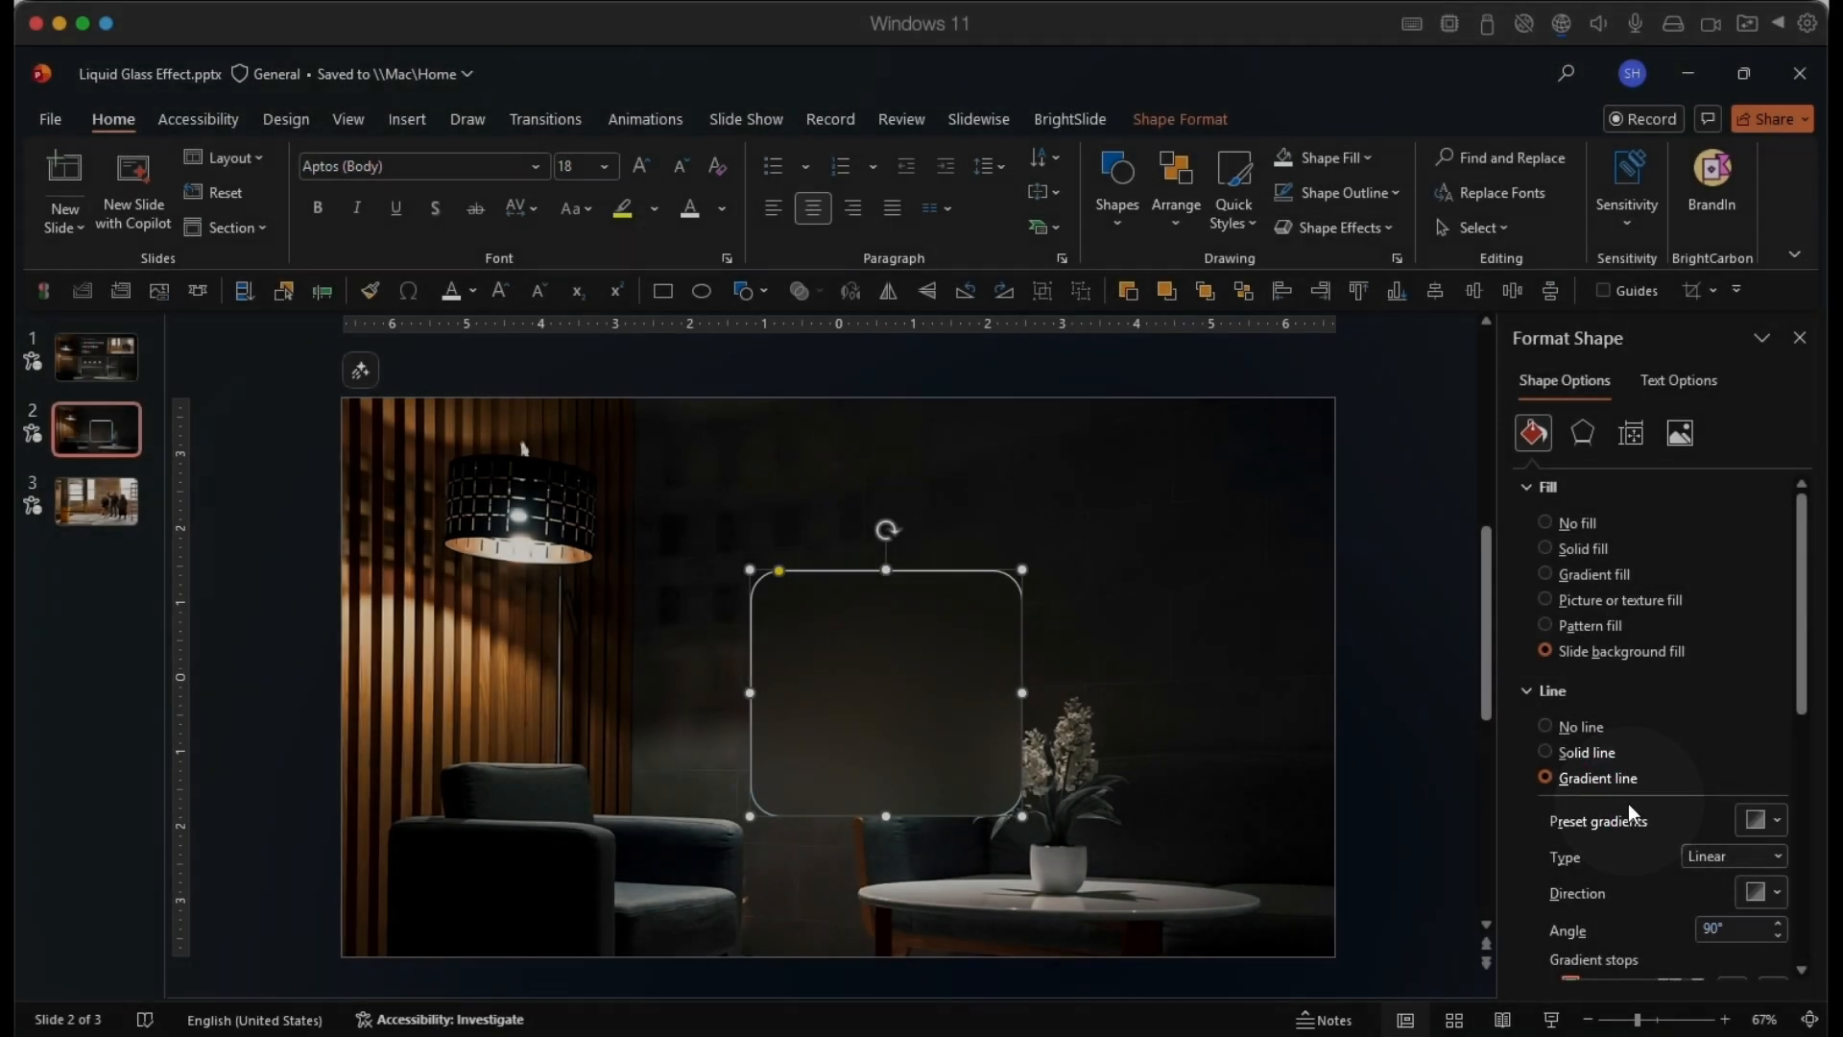
scroll(1628, 804, "down", 3)
left_click(1676, 712)
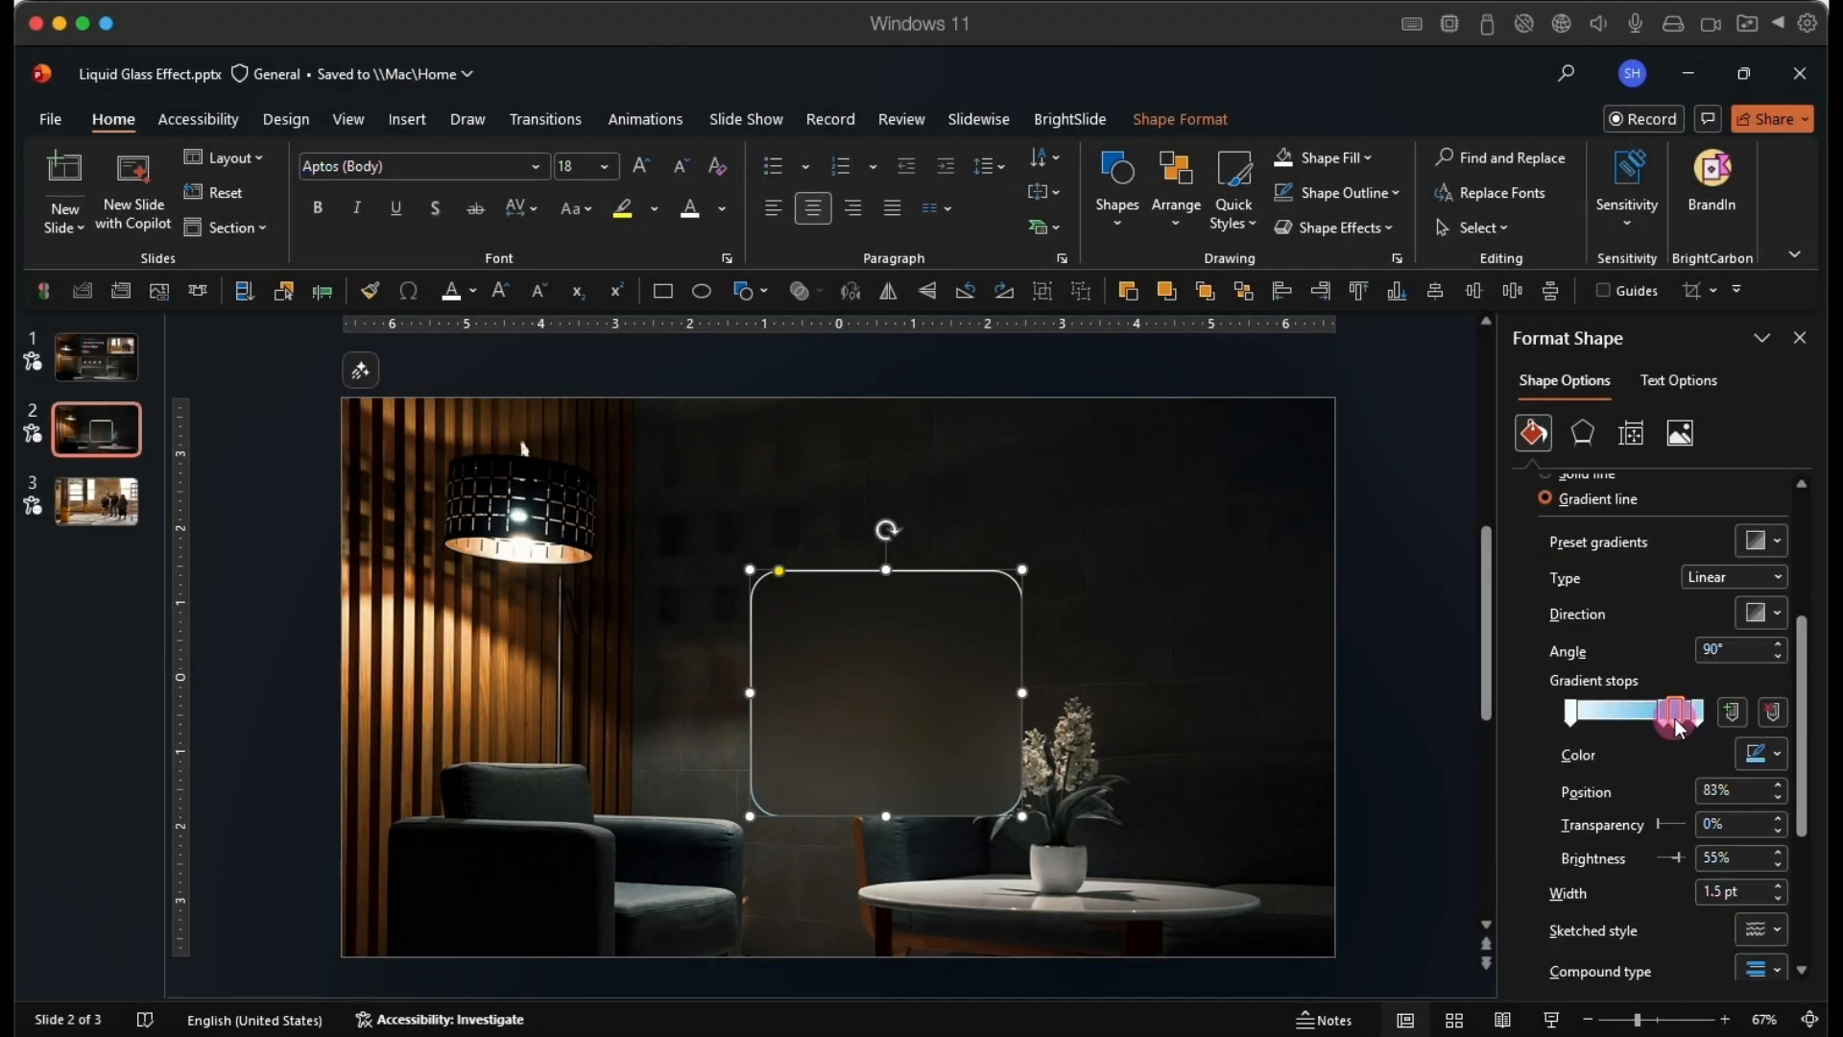
left_click_drag(1674, 720, 1656, 542)
left_click_drag(1664, 717, 1639, 534)
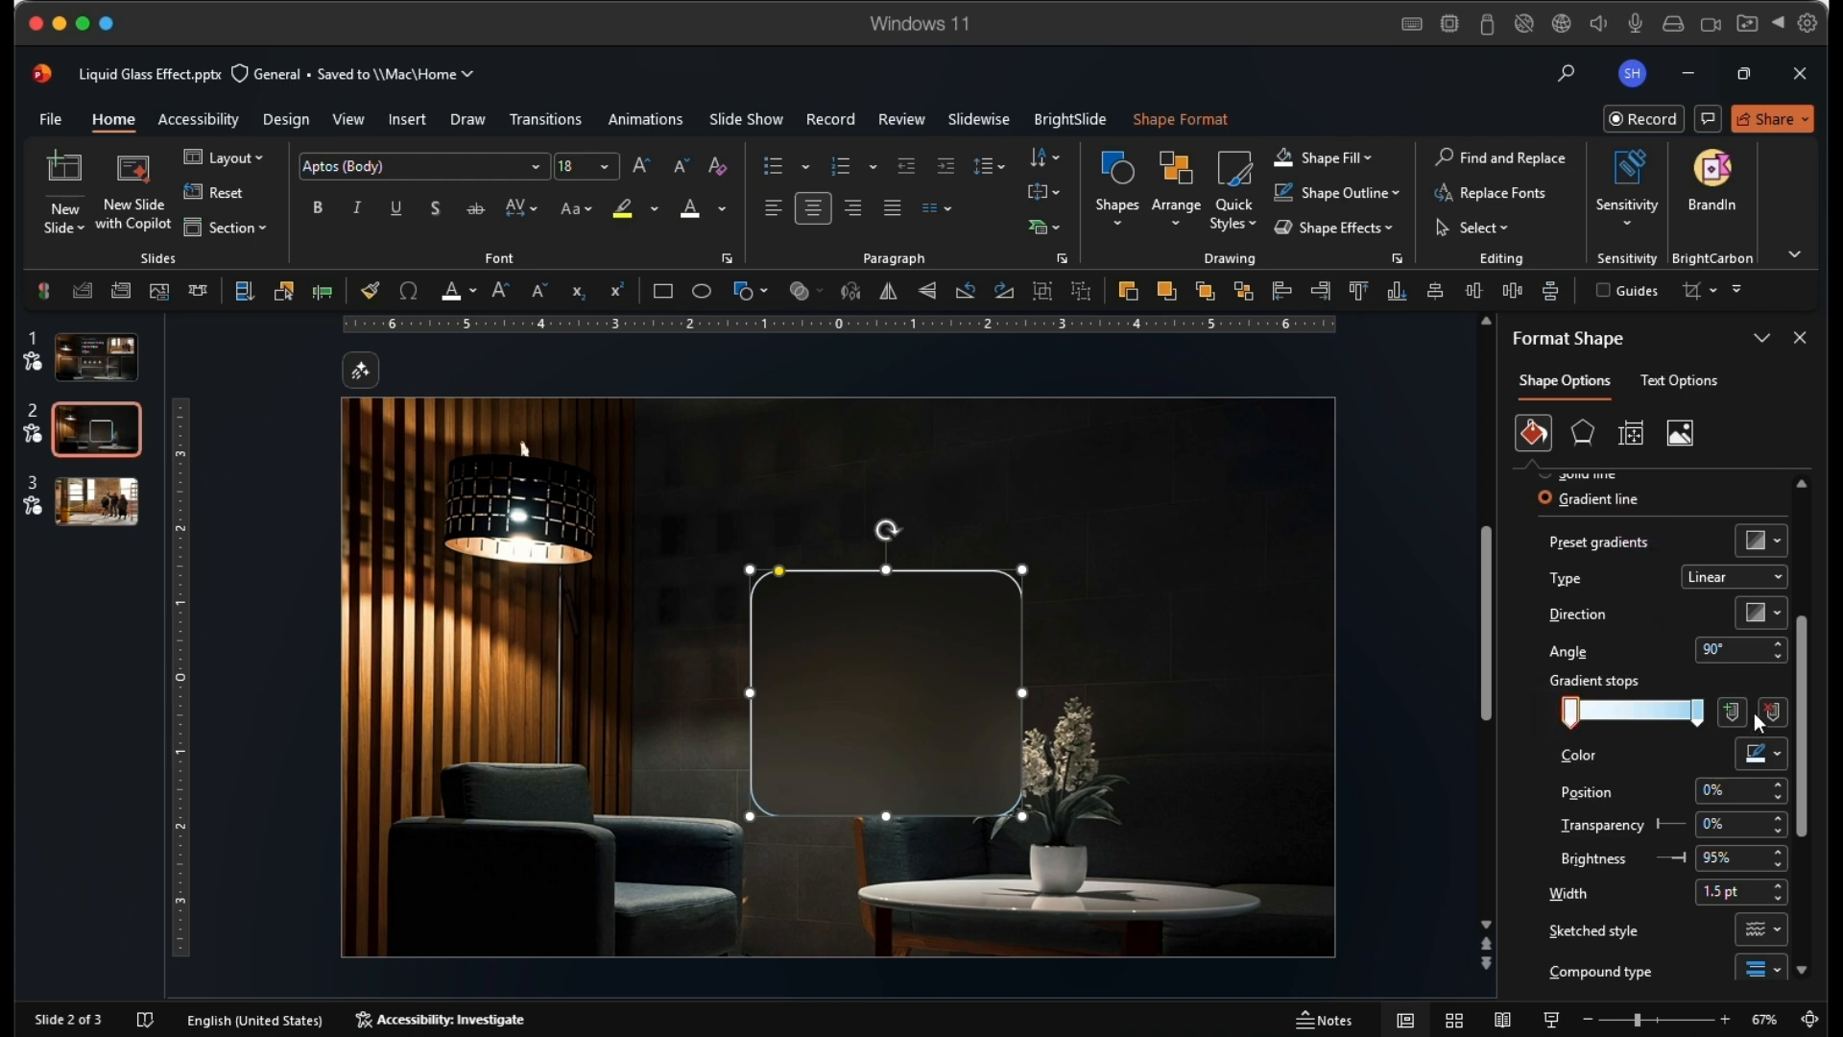
Color the outline's 100% gradient stop standard red
left_click(1702, 715)
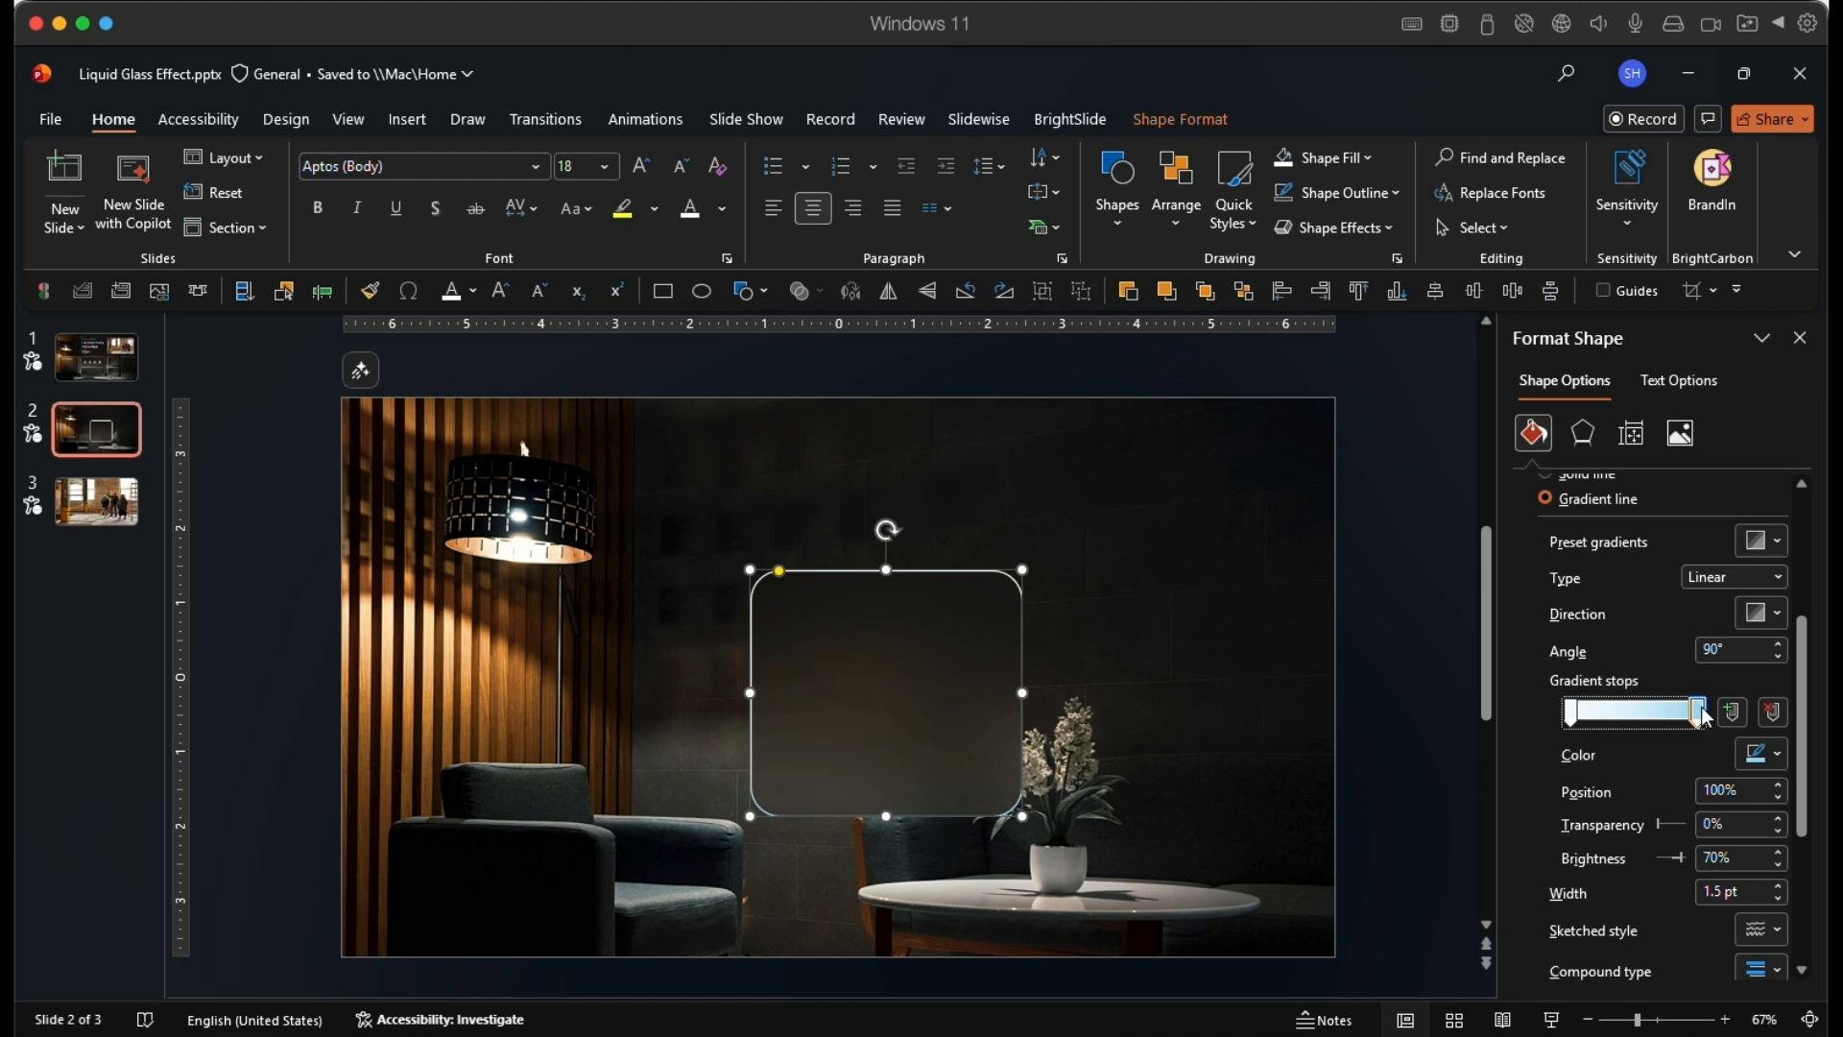
left_click(1753, 752)
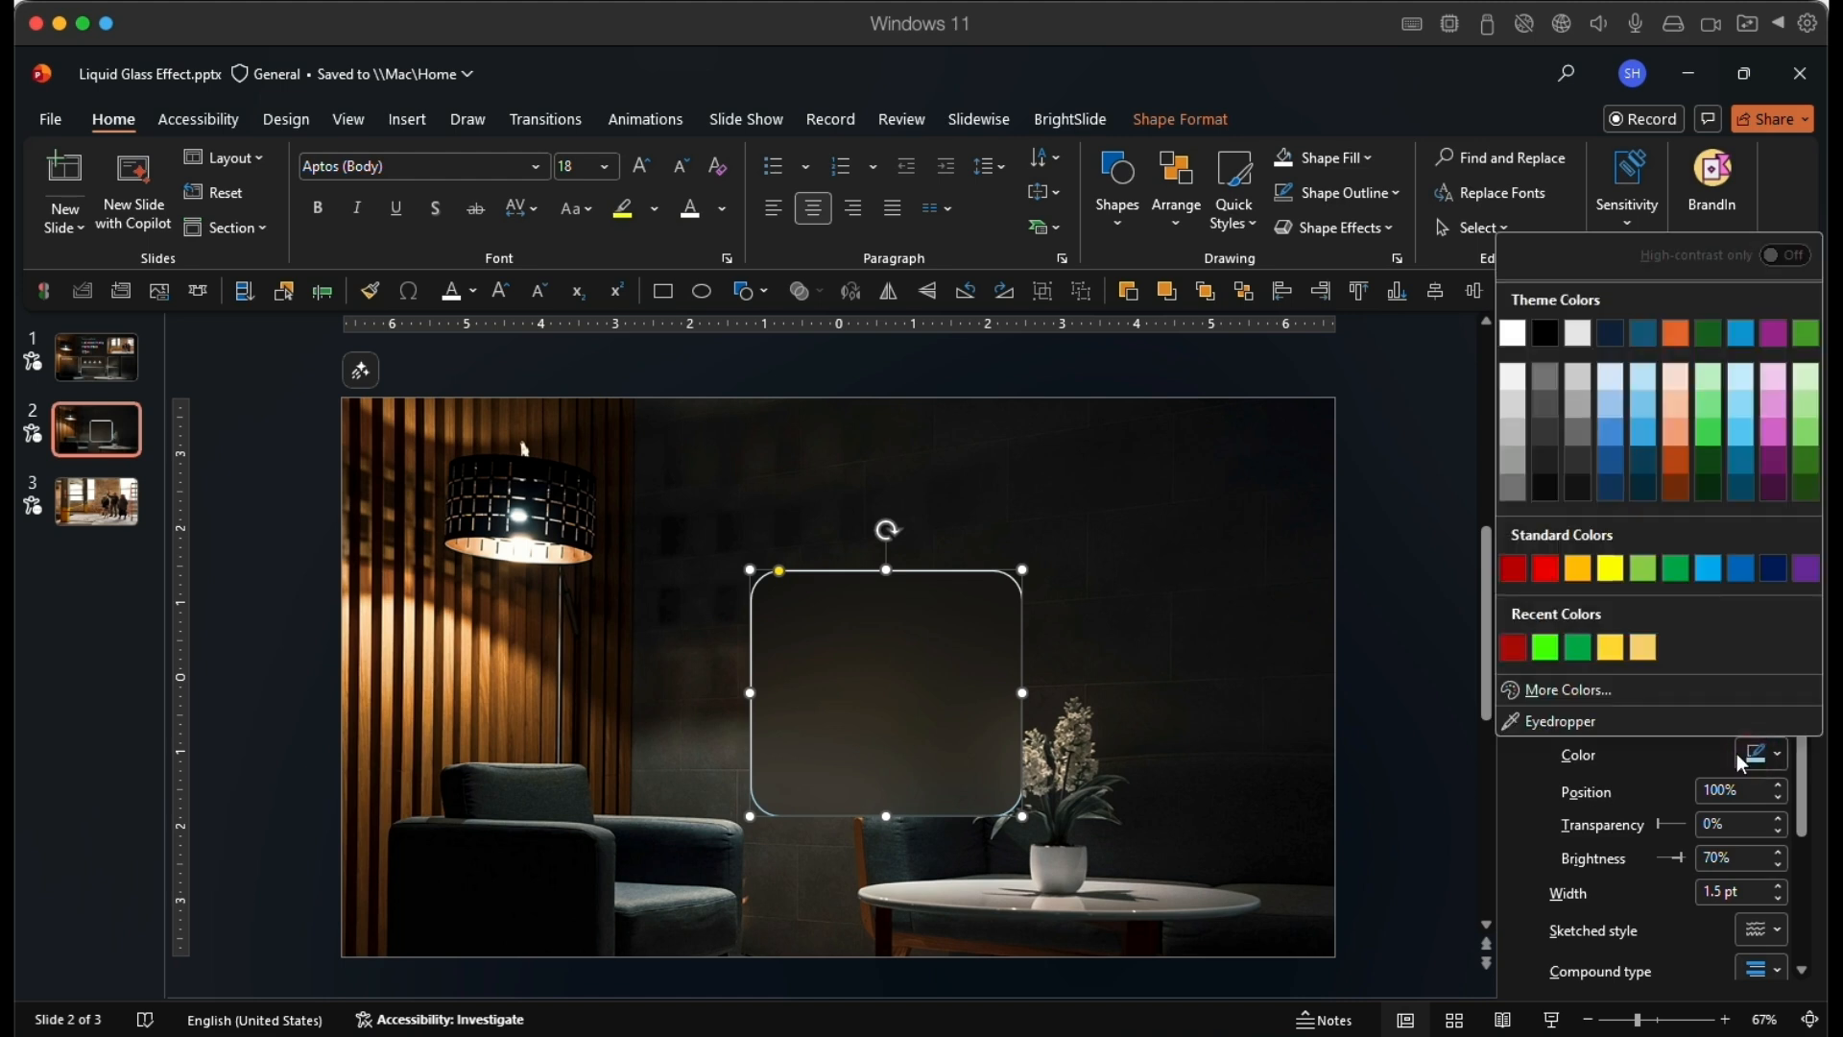
left_click(1546, 569)
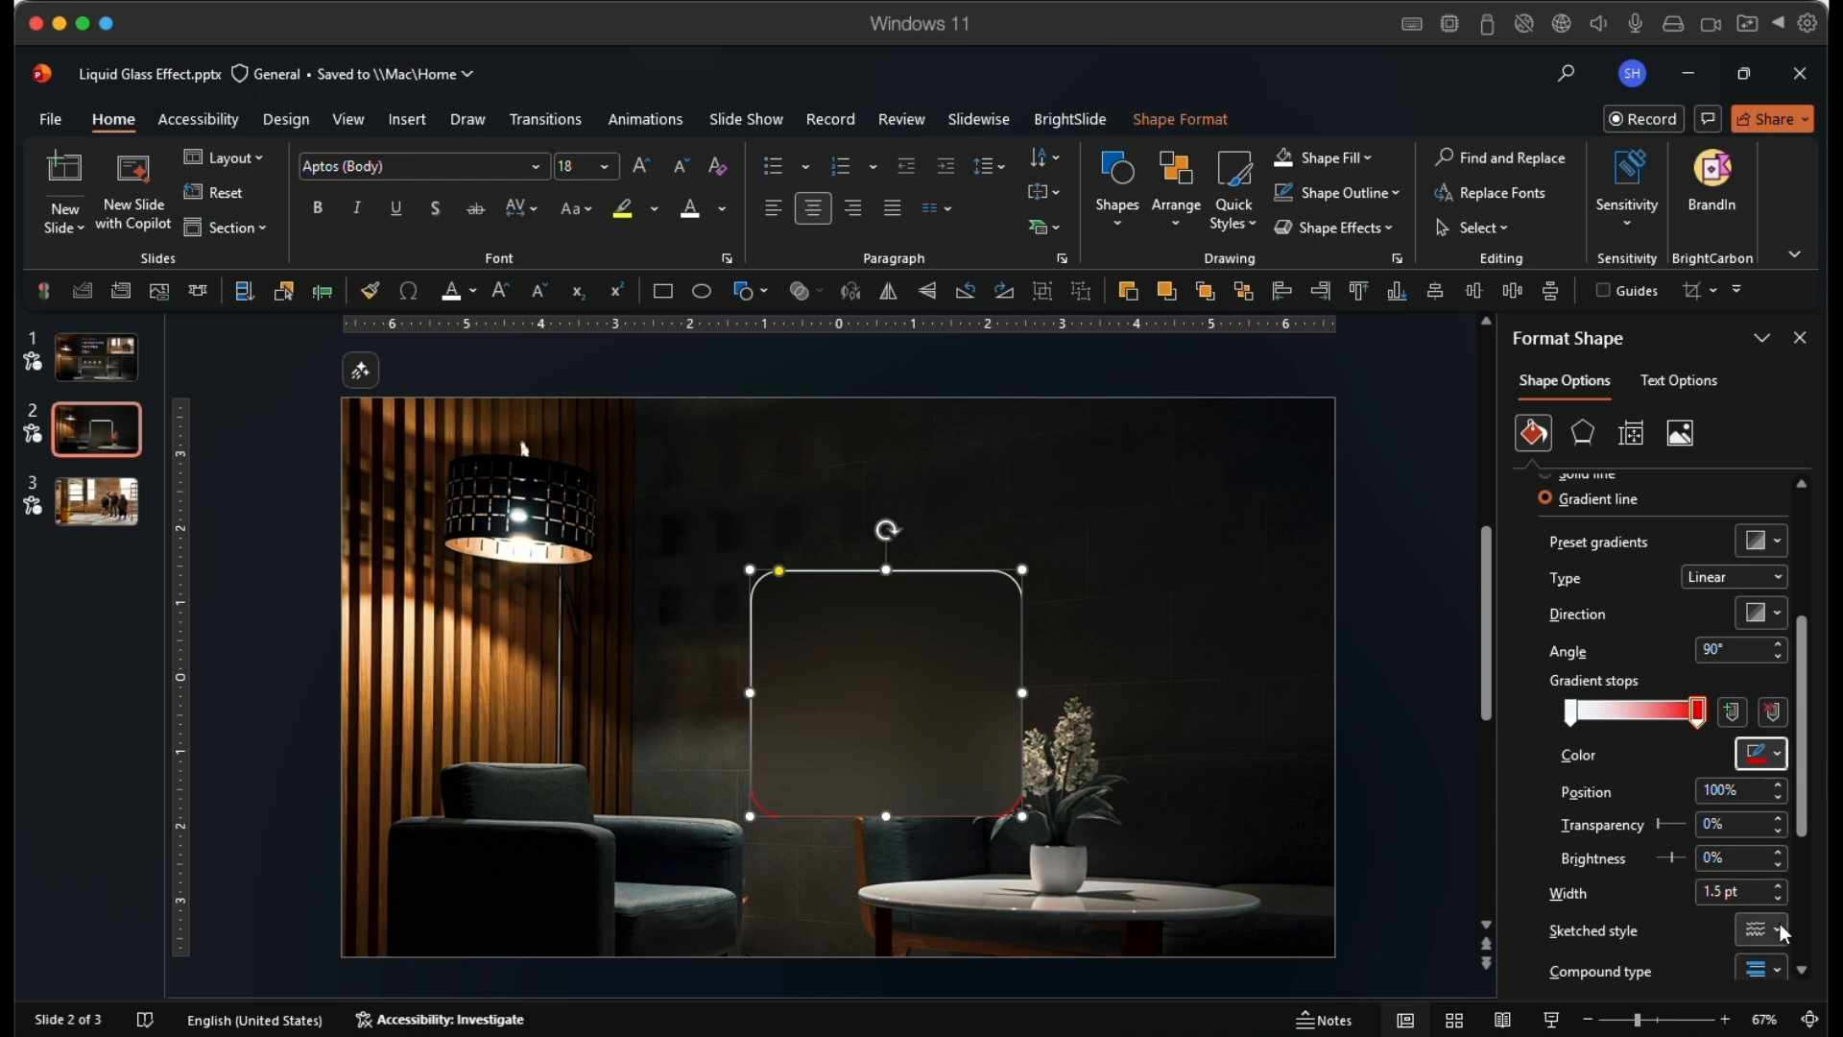
Try thinner and thicker widths for the gradient outline and set it to 11.5 pt
left_click(1778, 885)
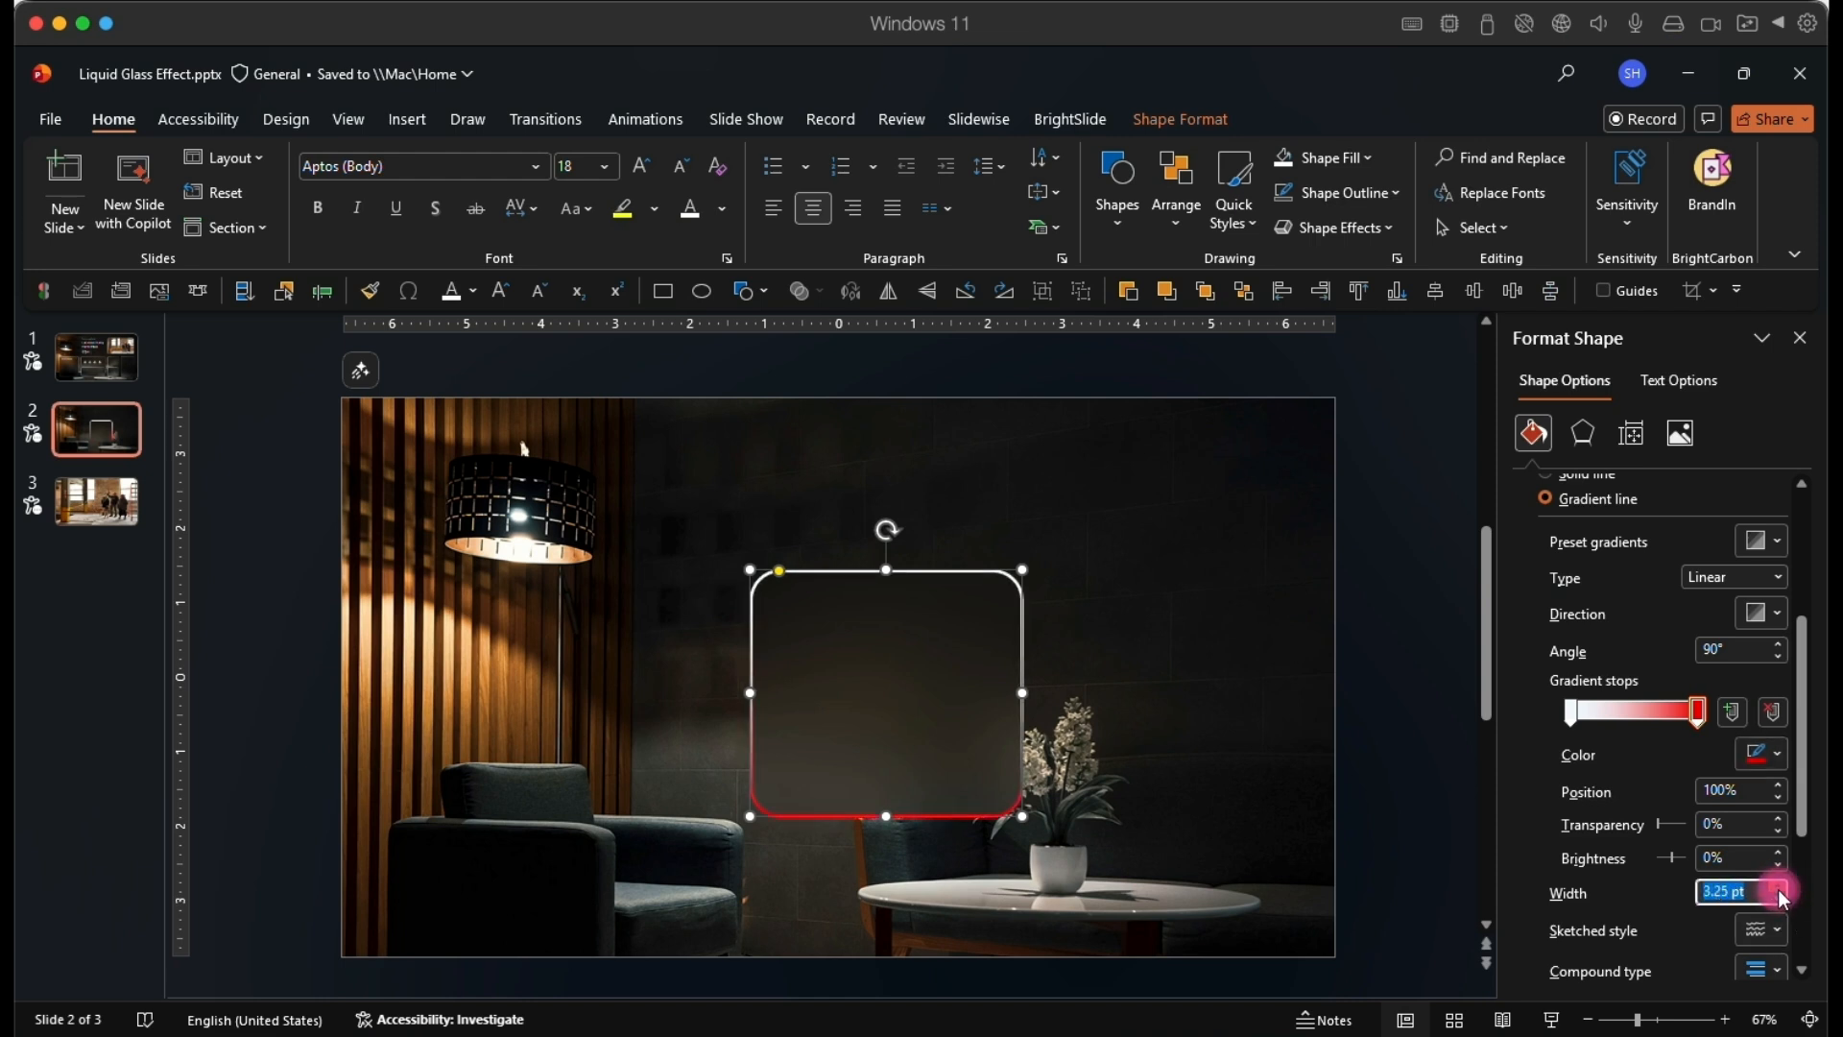
left_click(1779, 899)
left_click(1779, 898)
left_click(1779, 899)
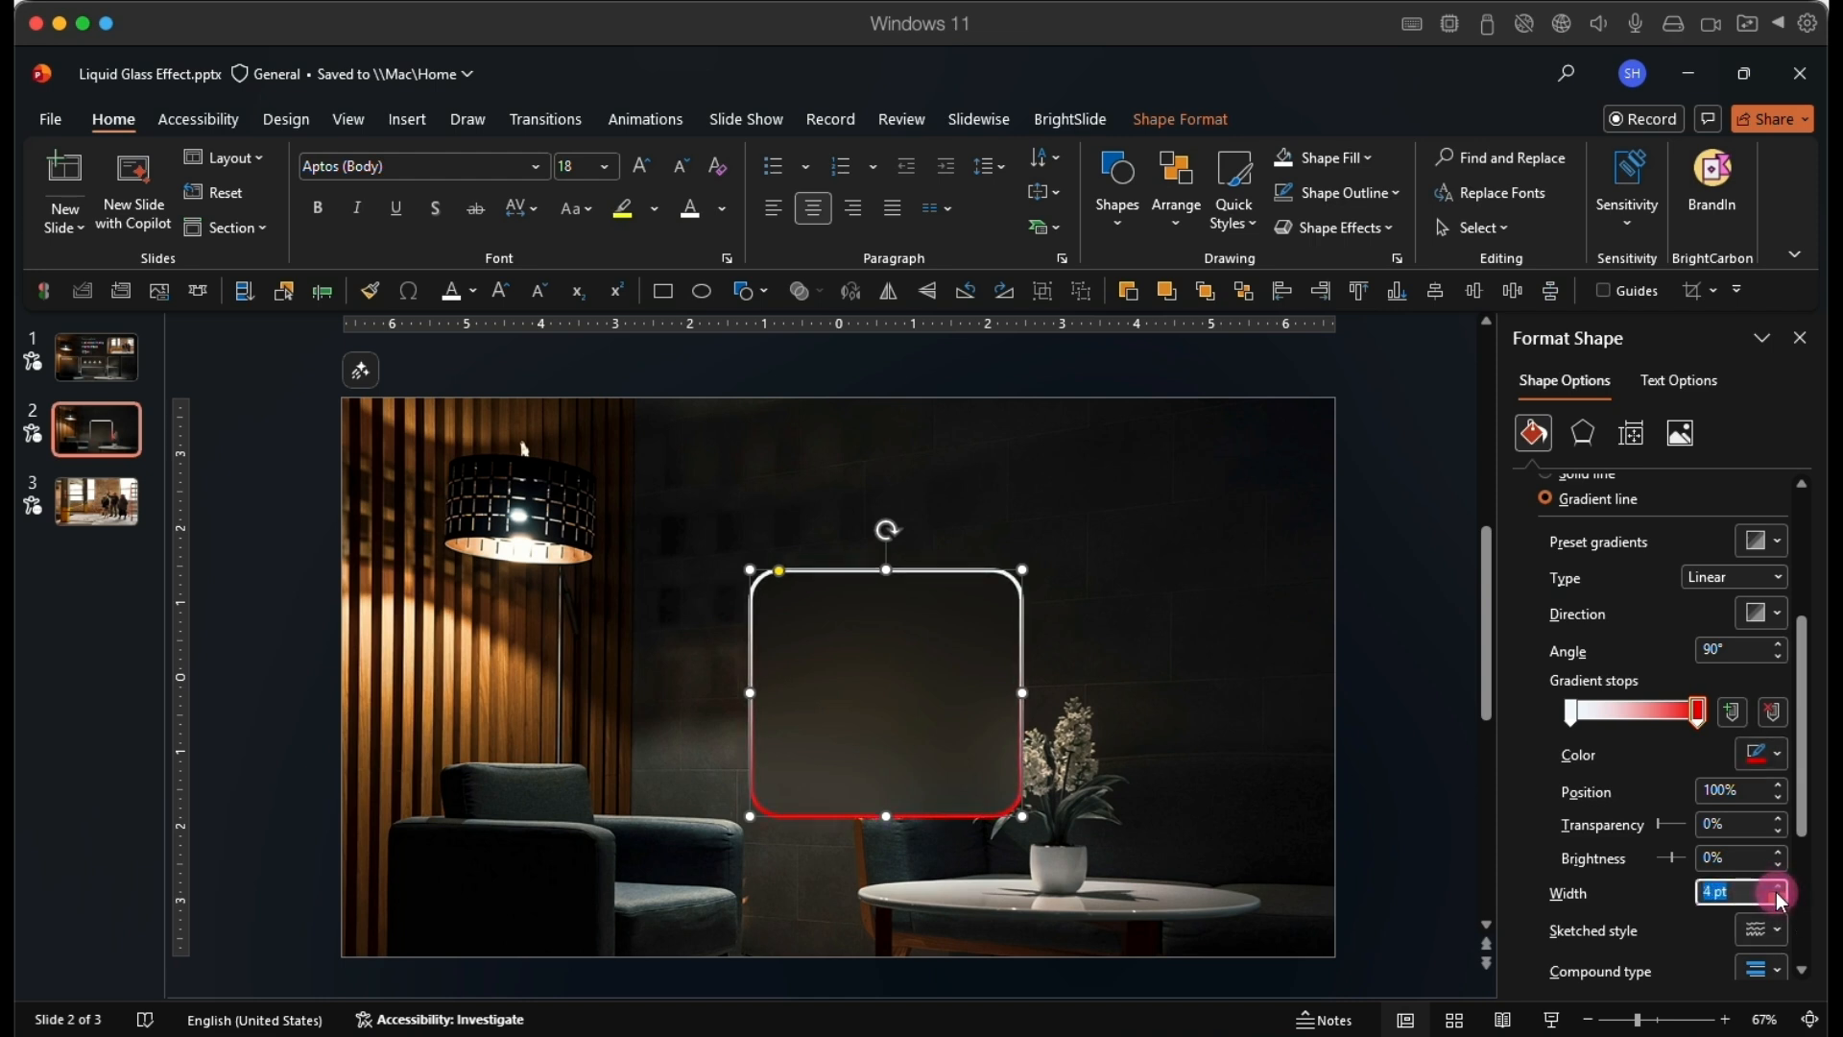
left_click(1778, 898)
left_click(1778, 898)
left_click(1778, 899)
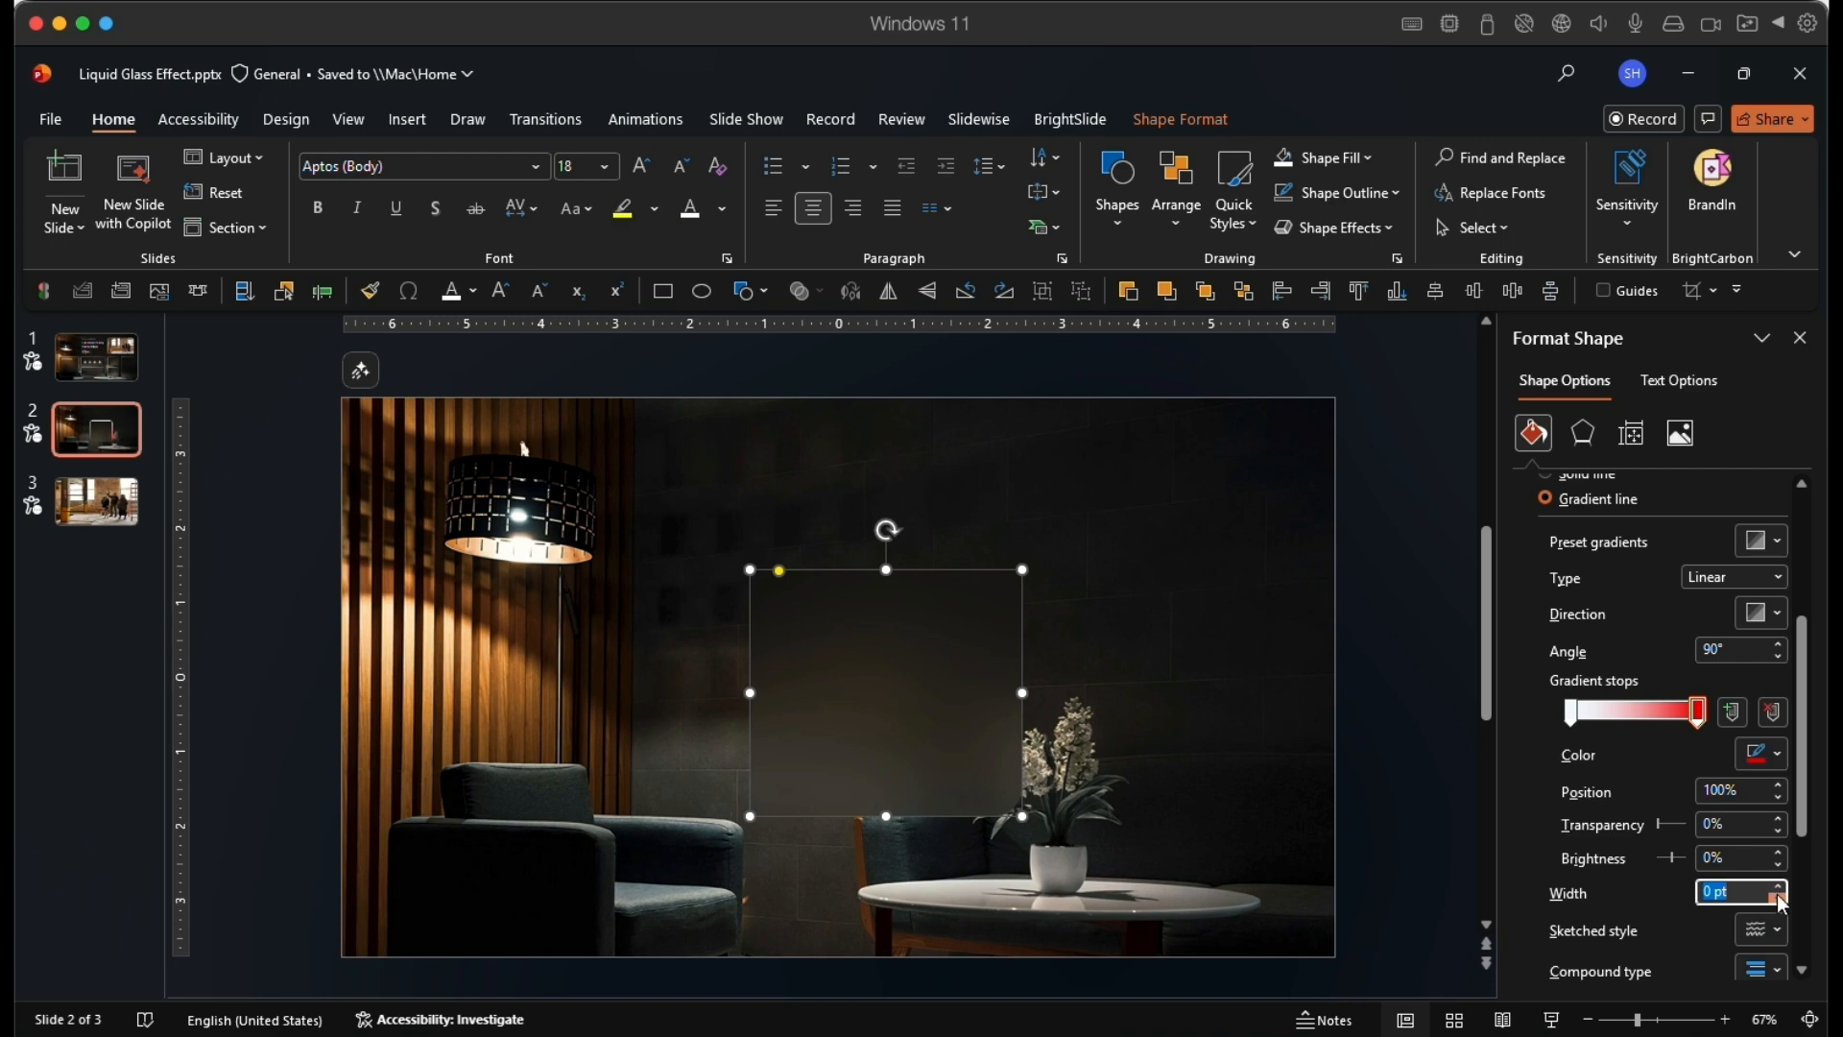
left_click(1779, 886)
left_click(1779, 886)
left_click(1778, 886)
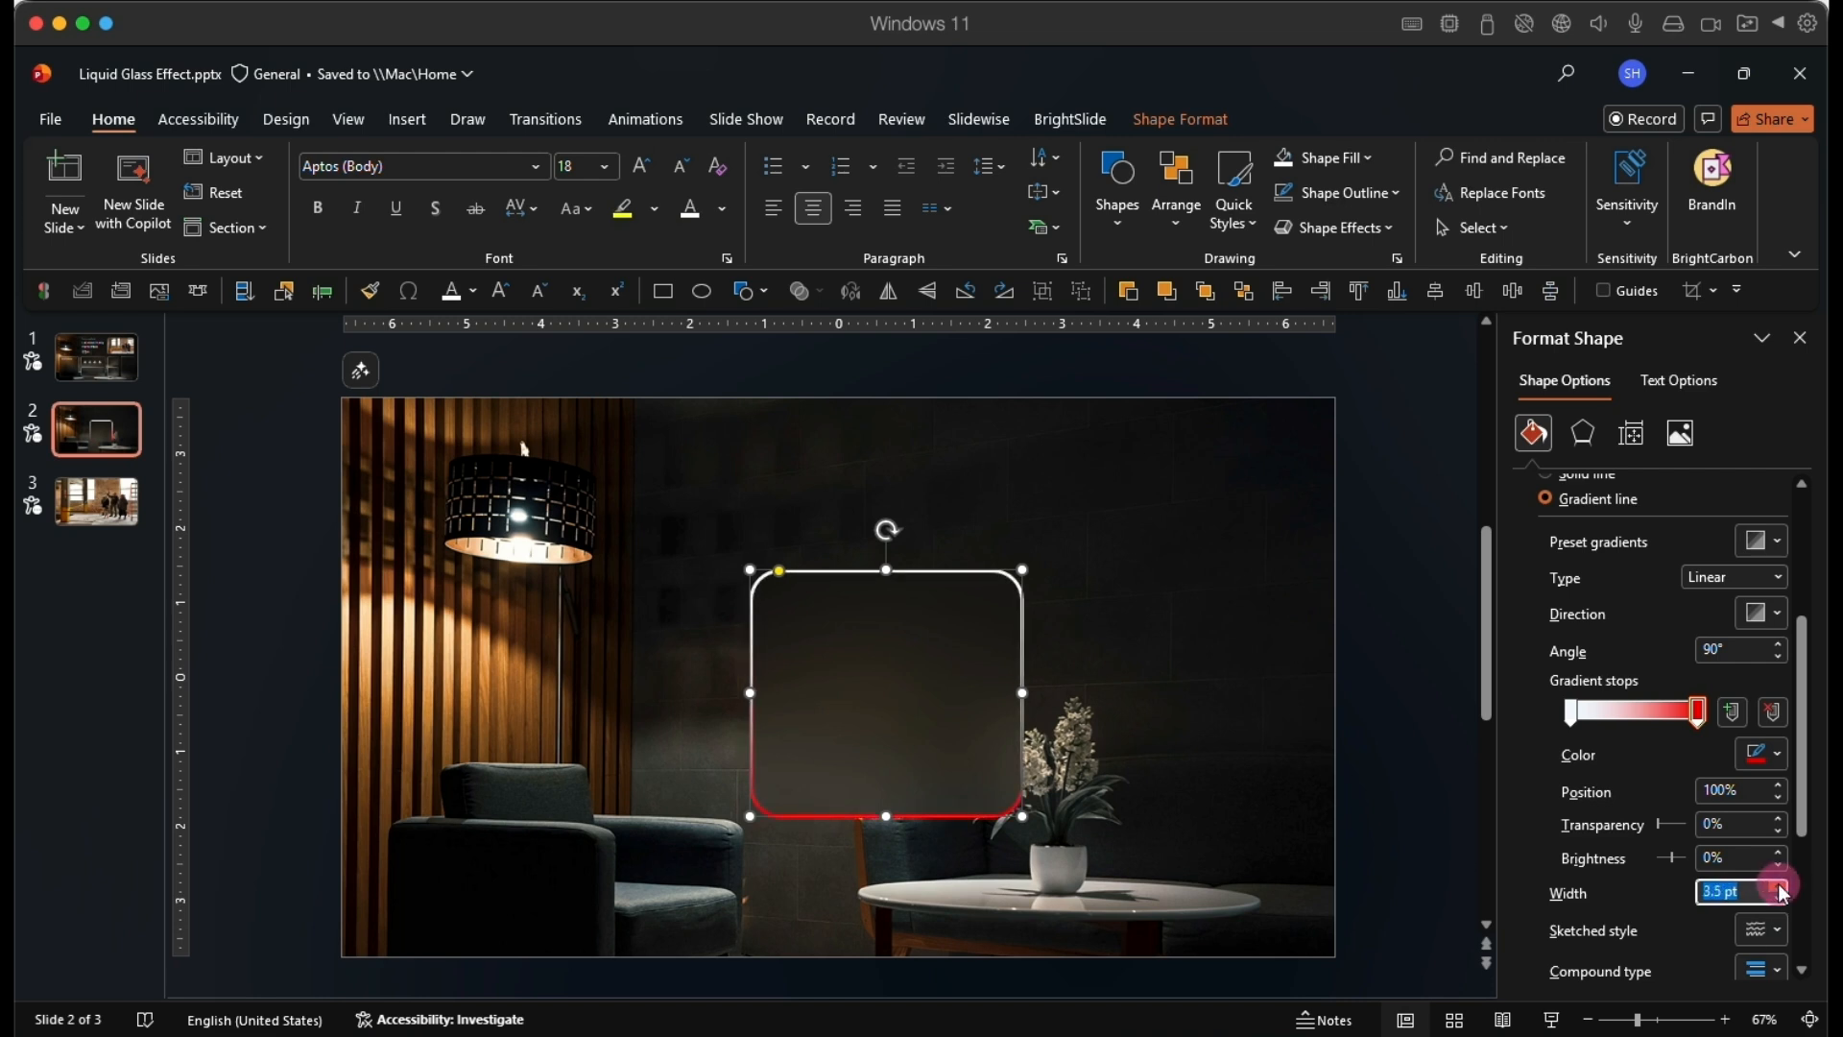
left_click(1778, 886)
left_click(1778, 886)
left_click(1778, 886)
left_click(1779, 886)
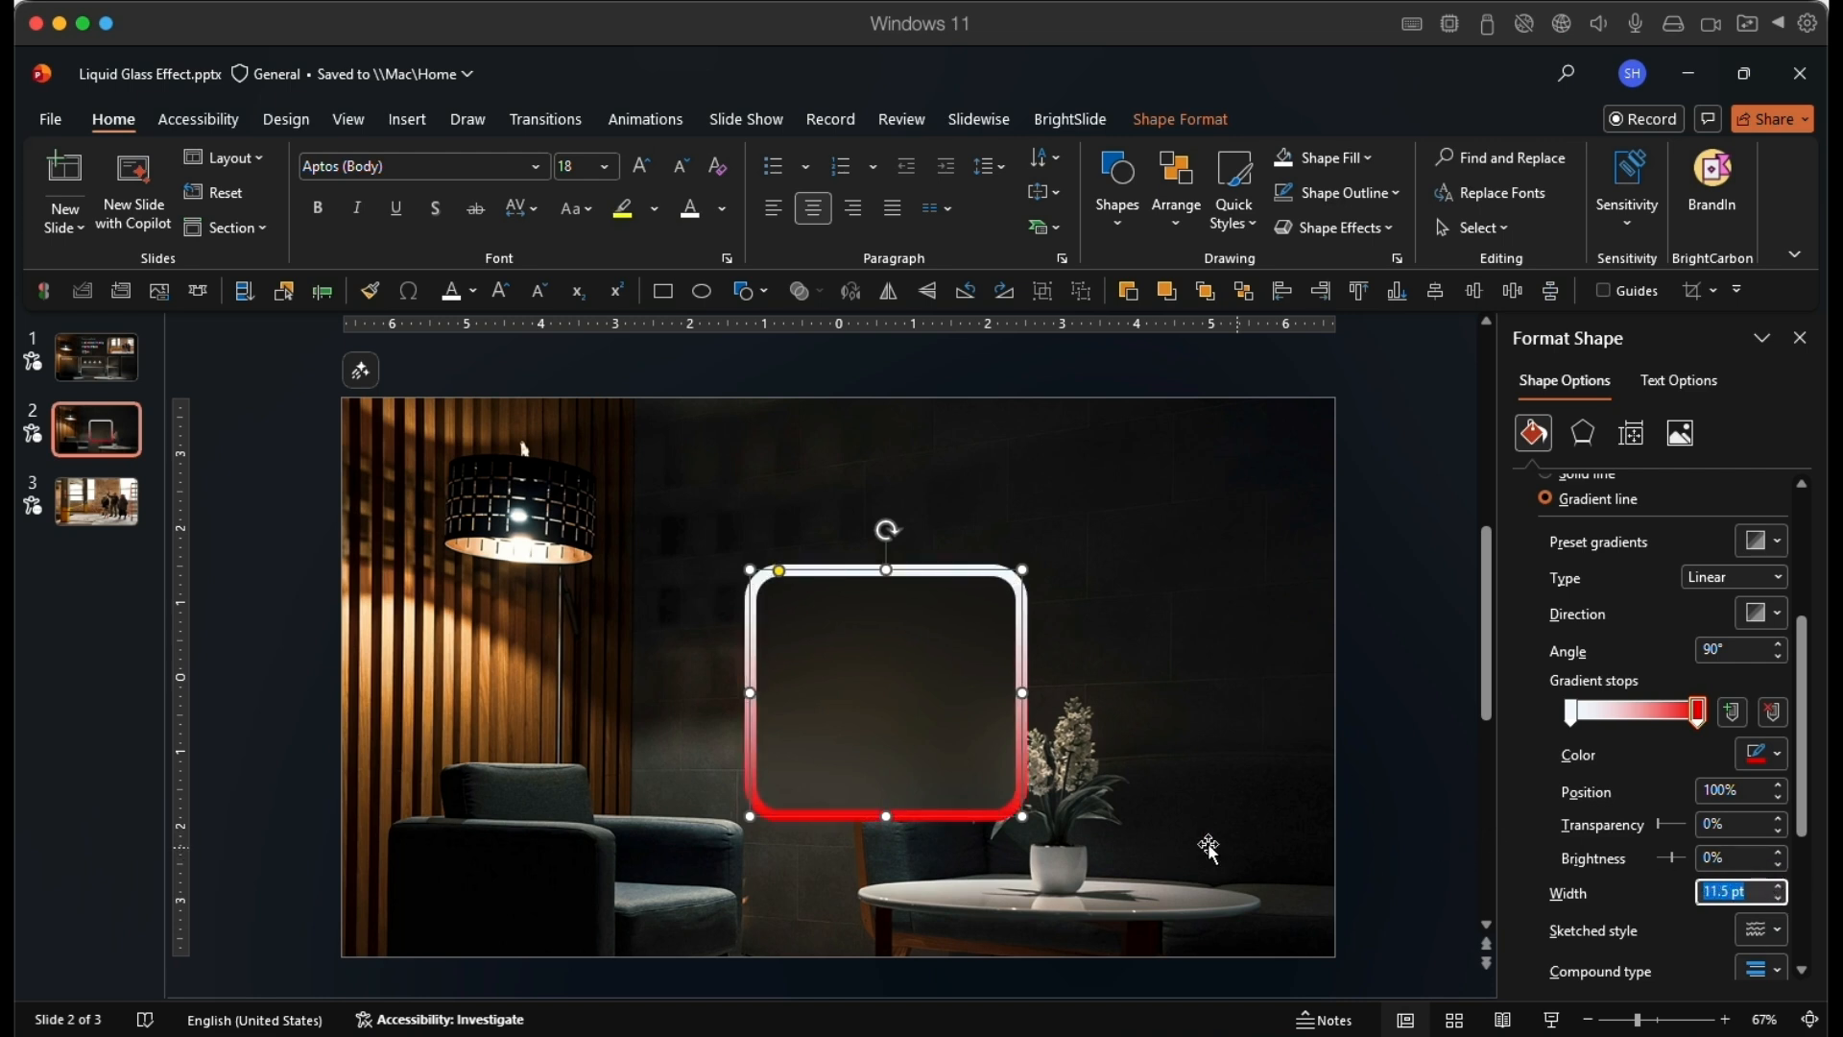
Set the outline's gradient angle to 60° and reposition the shape lower, between the armchair and the vase
left_click_drag(950, 755, 975, 759)
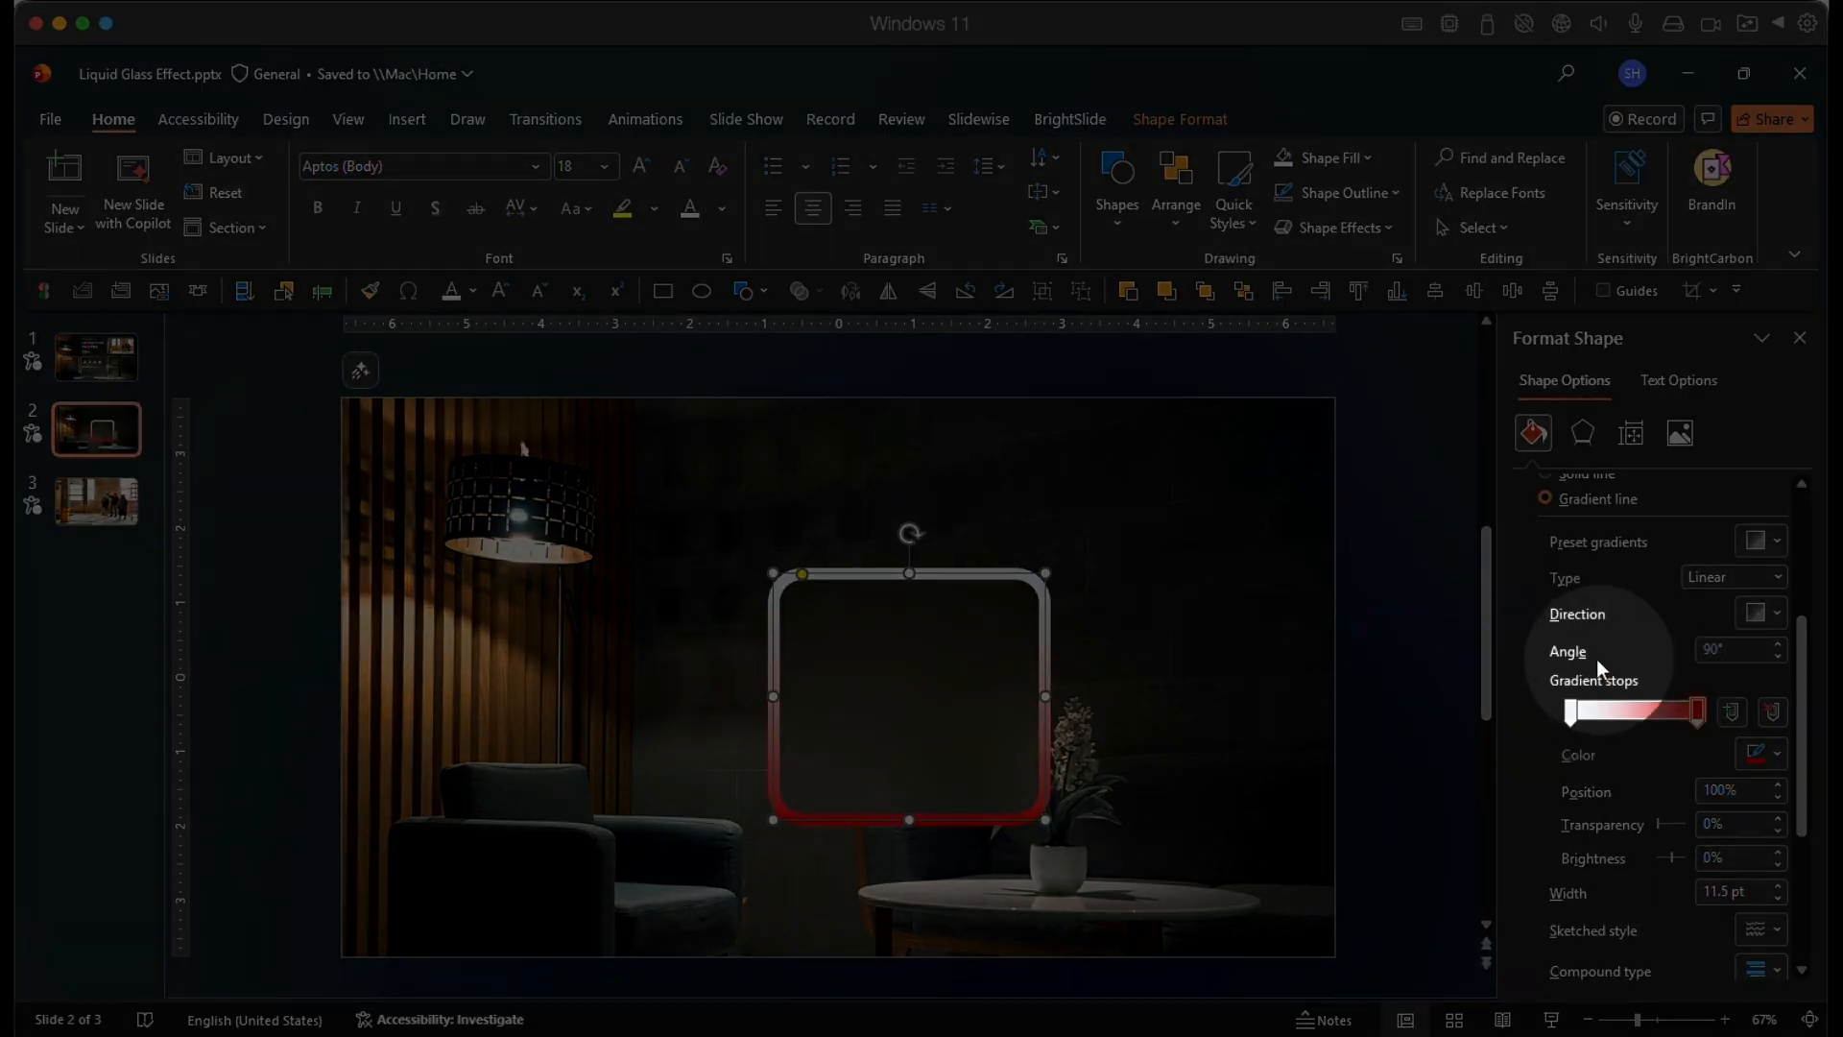
left_click(1777, 656)
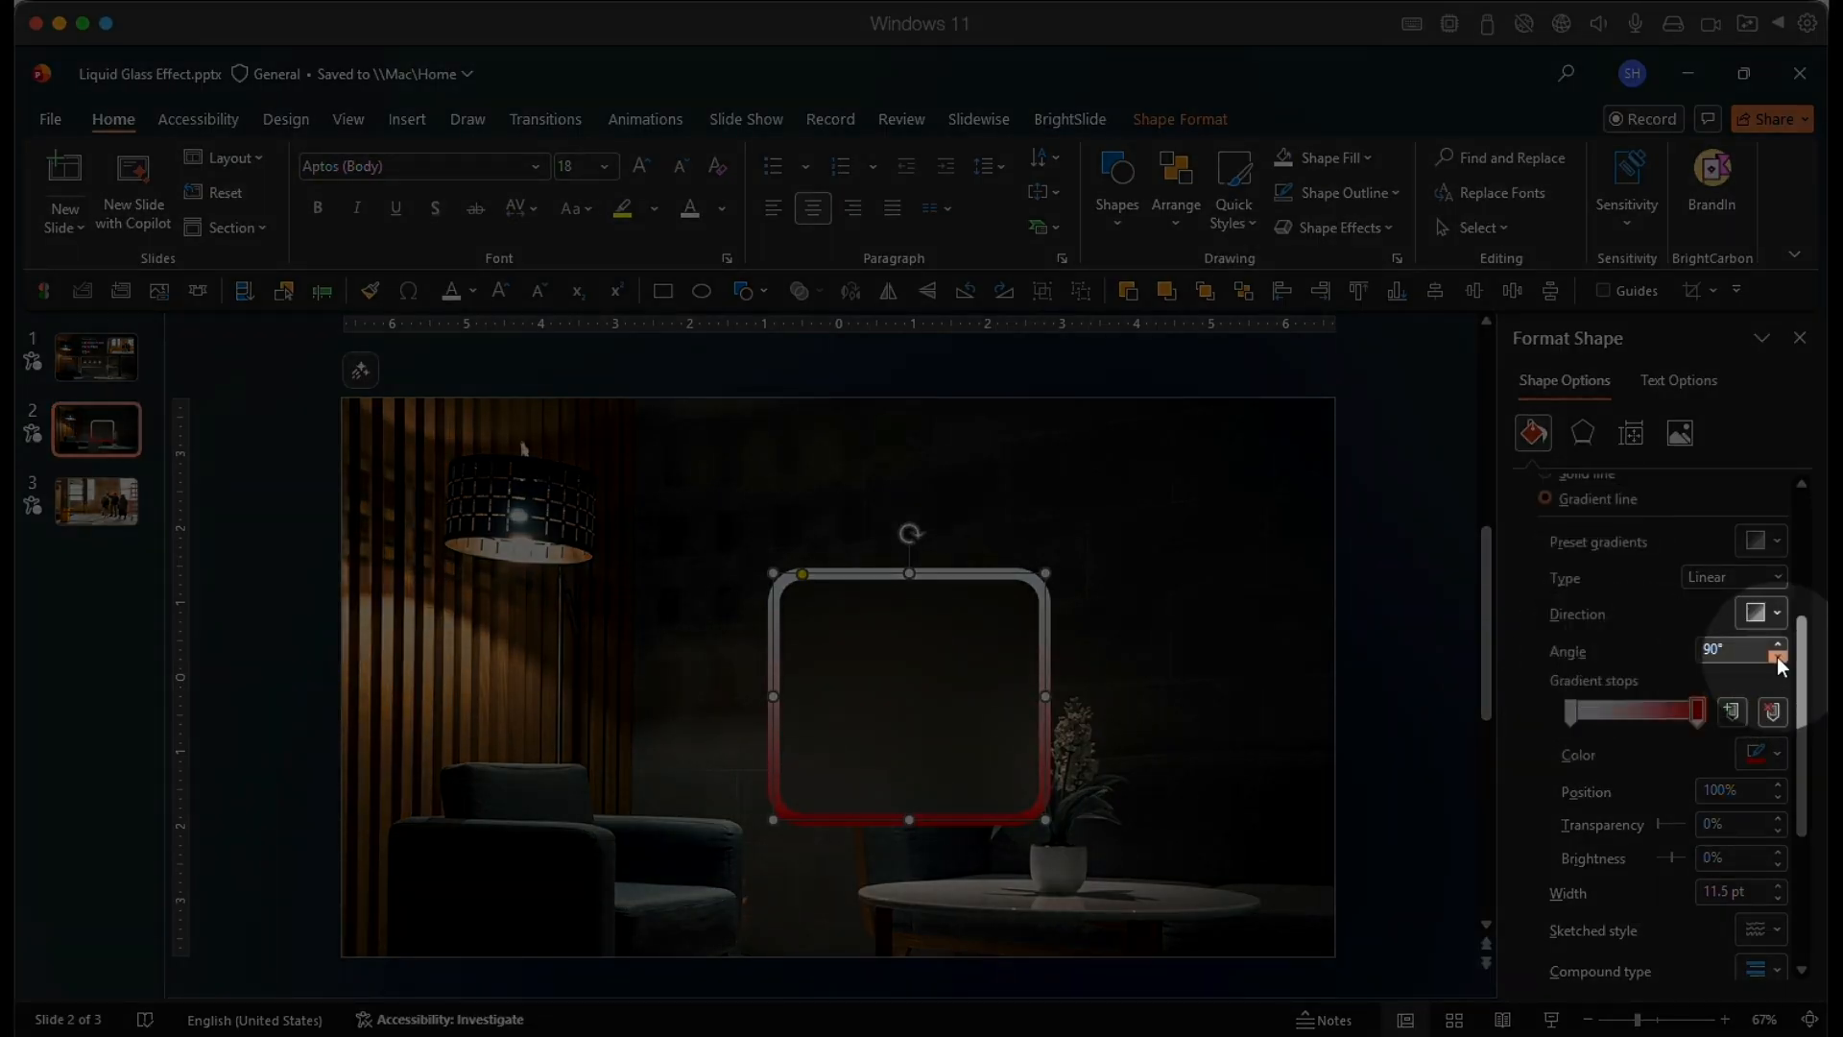
left_click(1778, 657)
left_click(1778, 656)
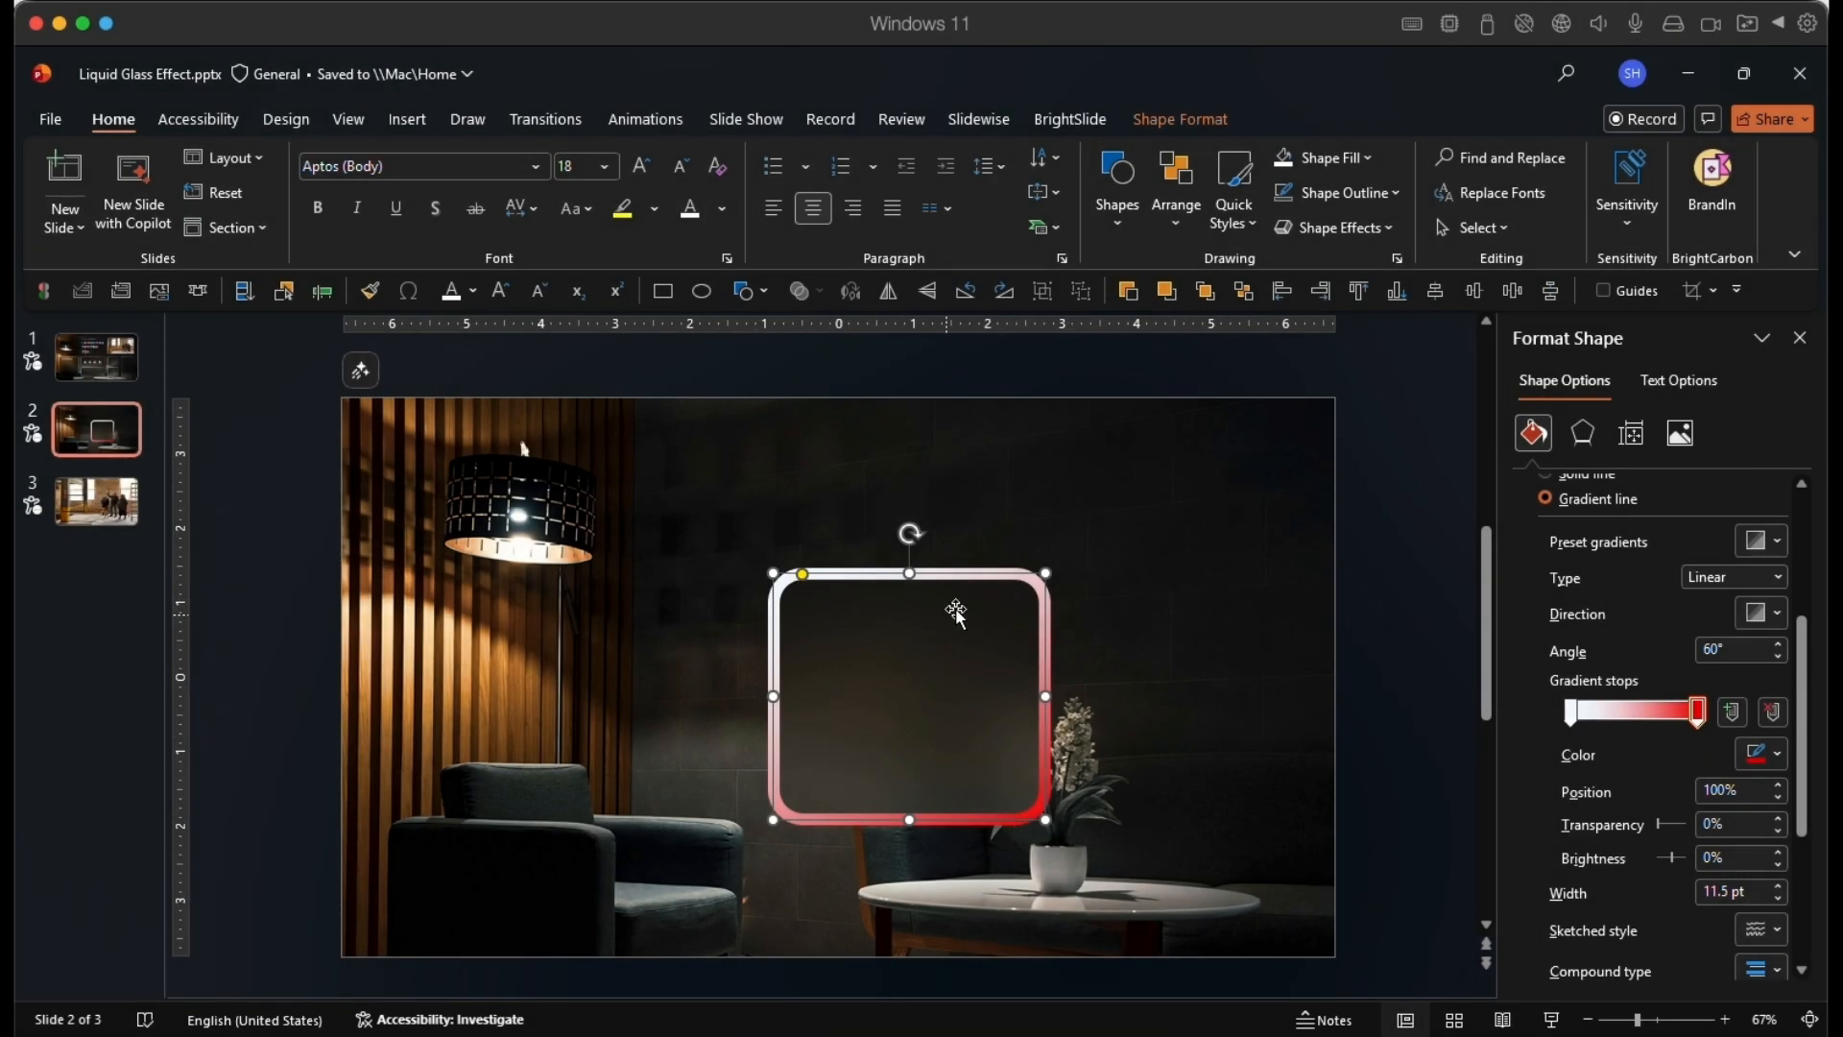
left_click_drag(885, 574, 826, 618)
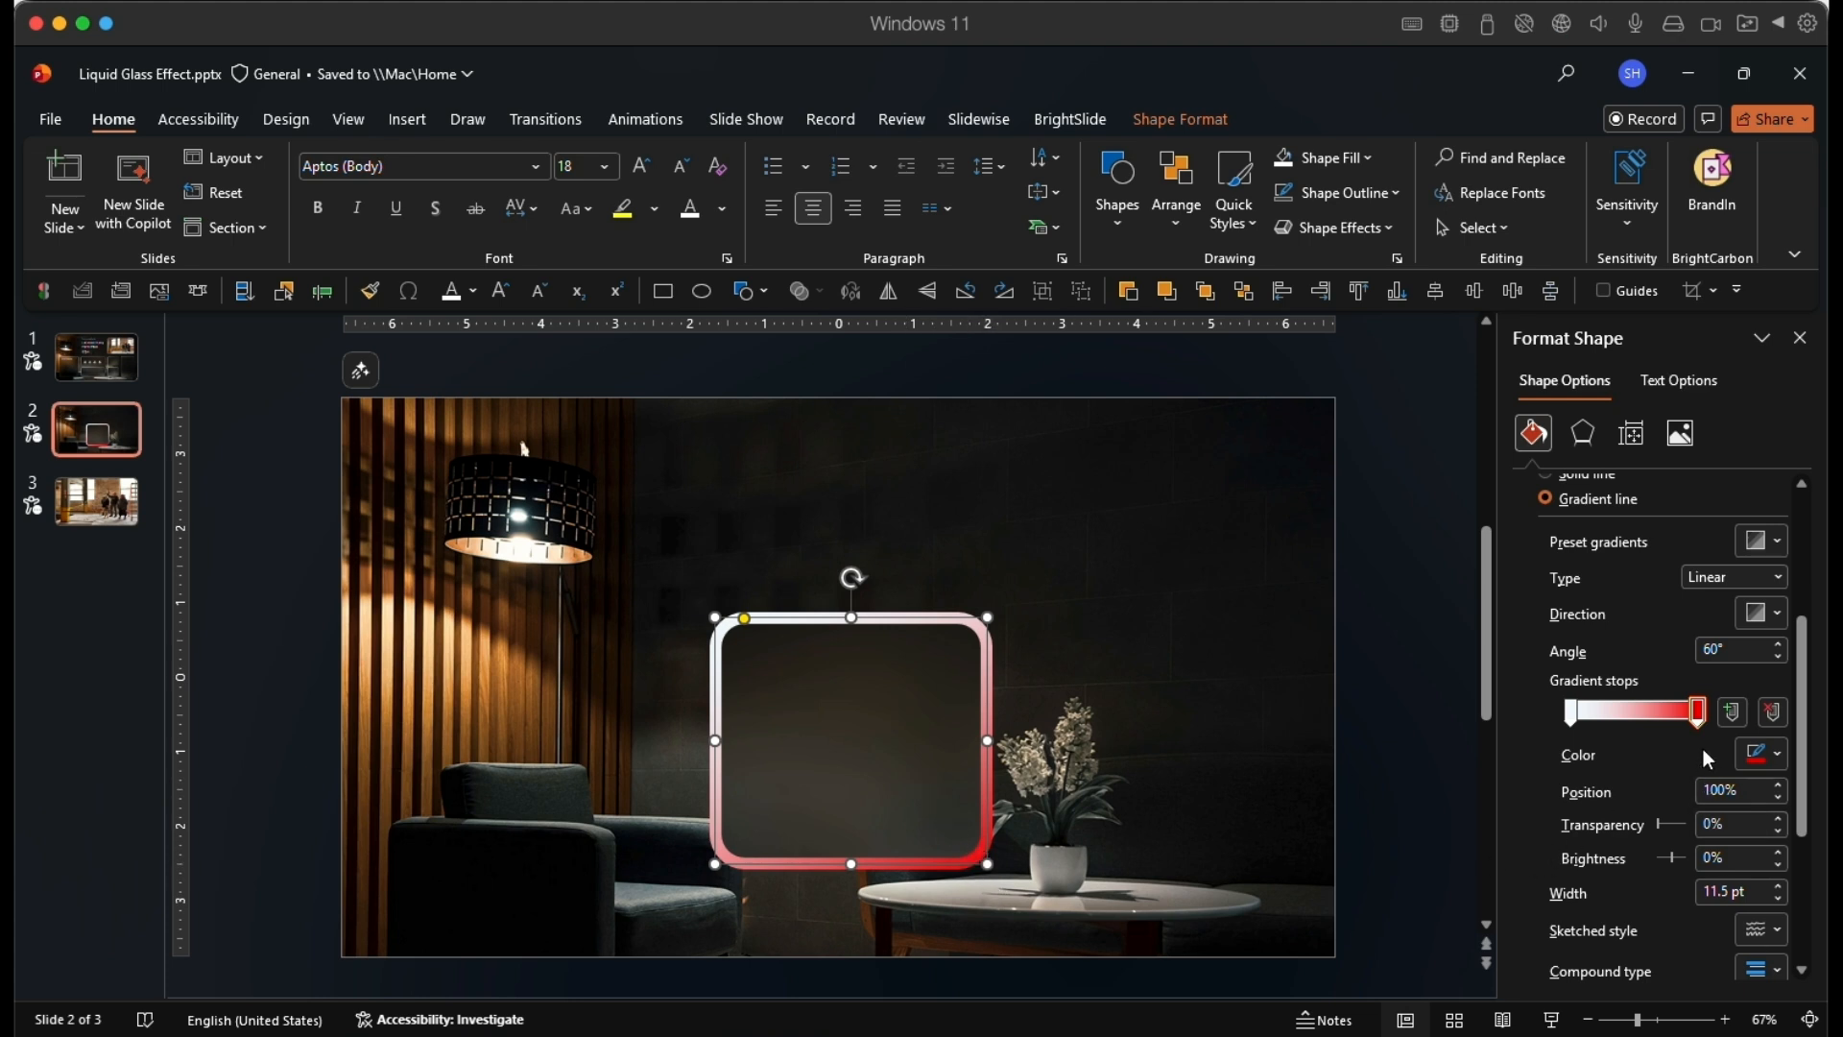
Make the outline's 100% gradient stop white and partly transparent, and set the 0% stop's transparency to 24%
left_click(1696, 714)
left_click(1764, 754)
left_click(1503, 330)
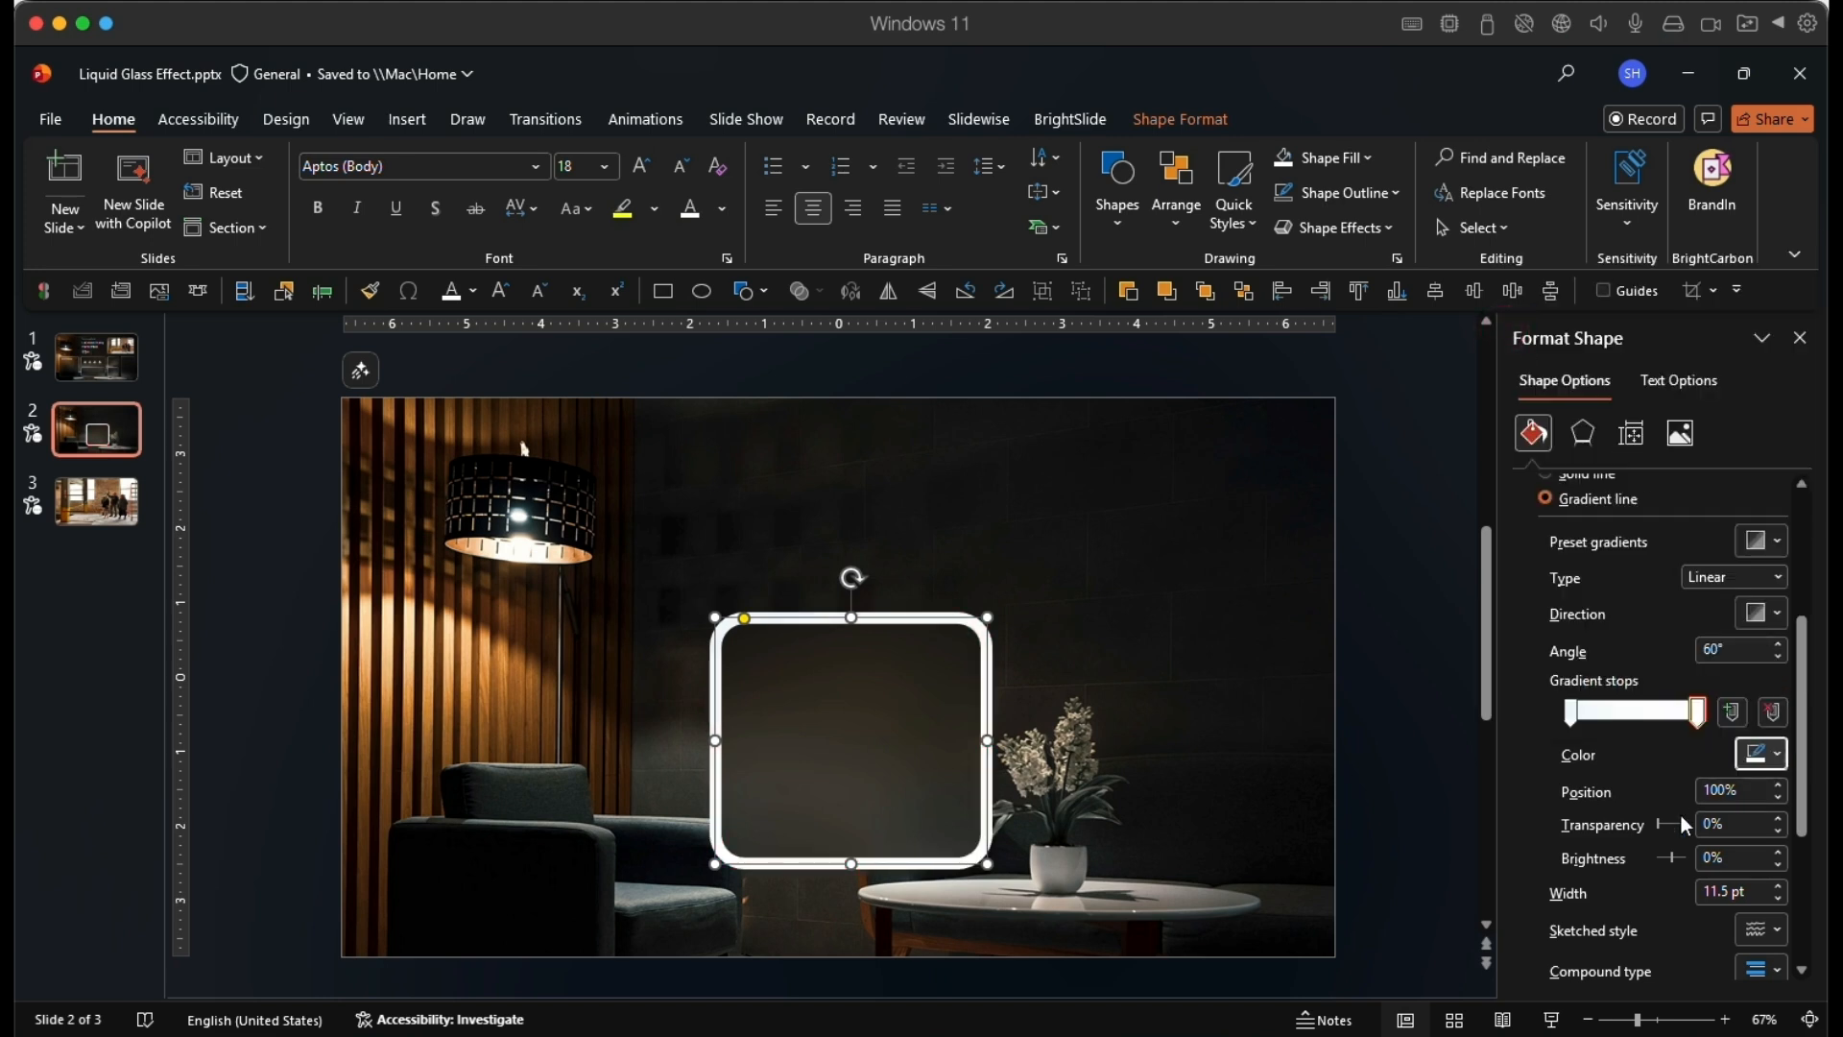
left_click_drag(1657, 823, 1712, 826)
left_click(1572, 712)
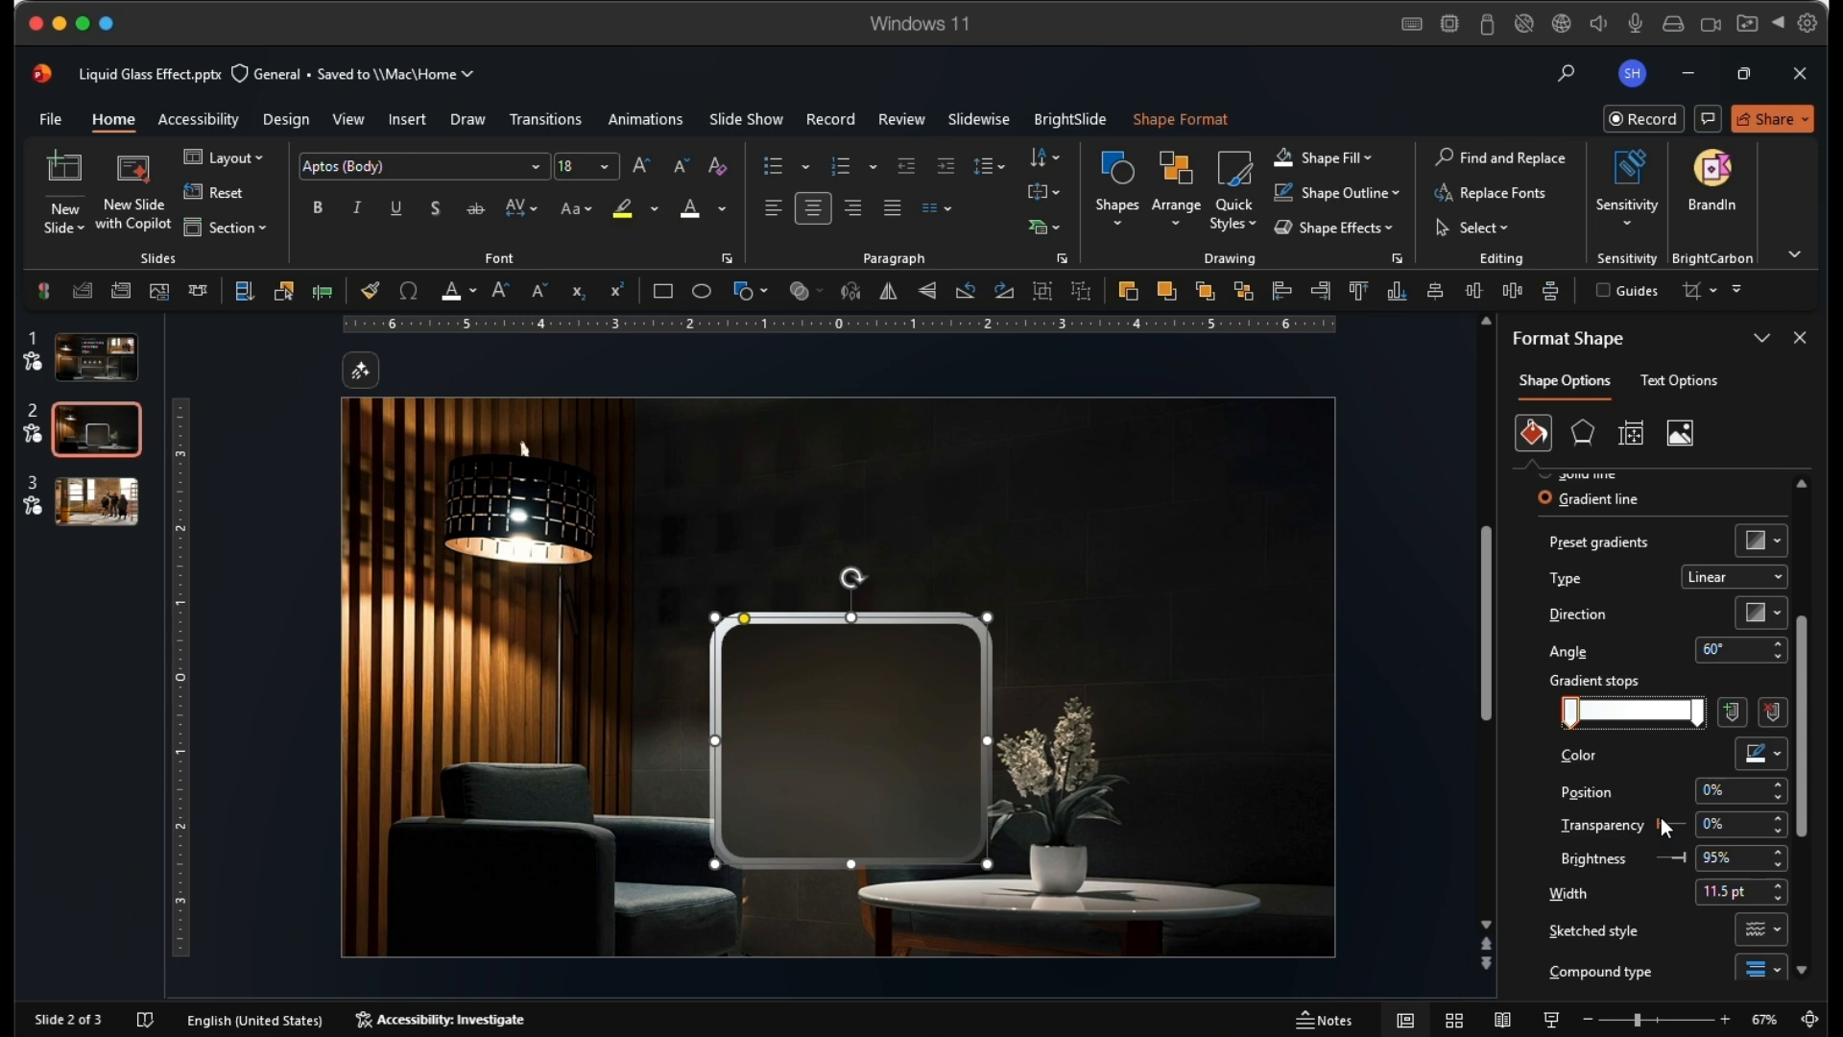
left_click_drag(1655, 825, 1661, 824)
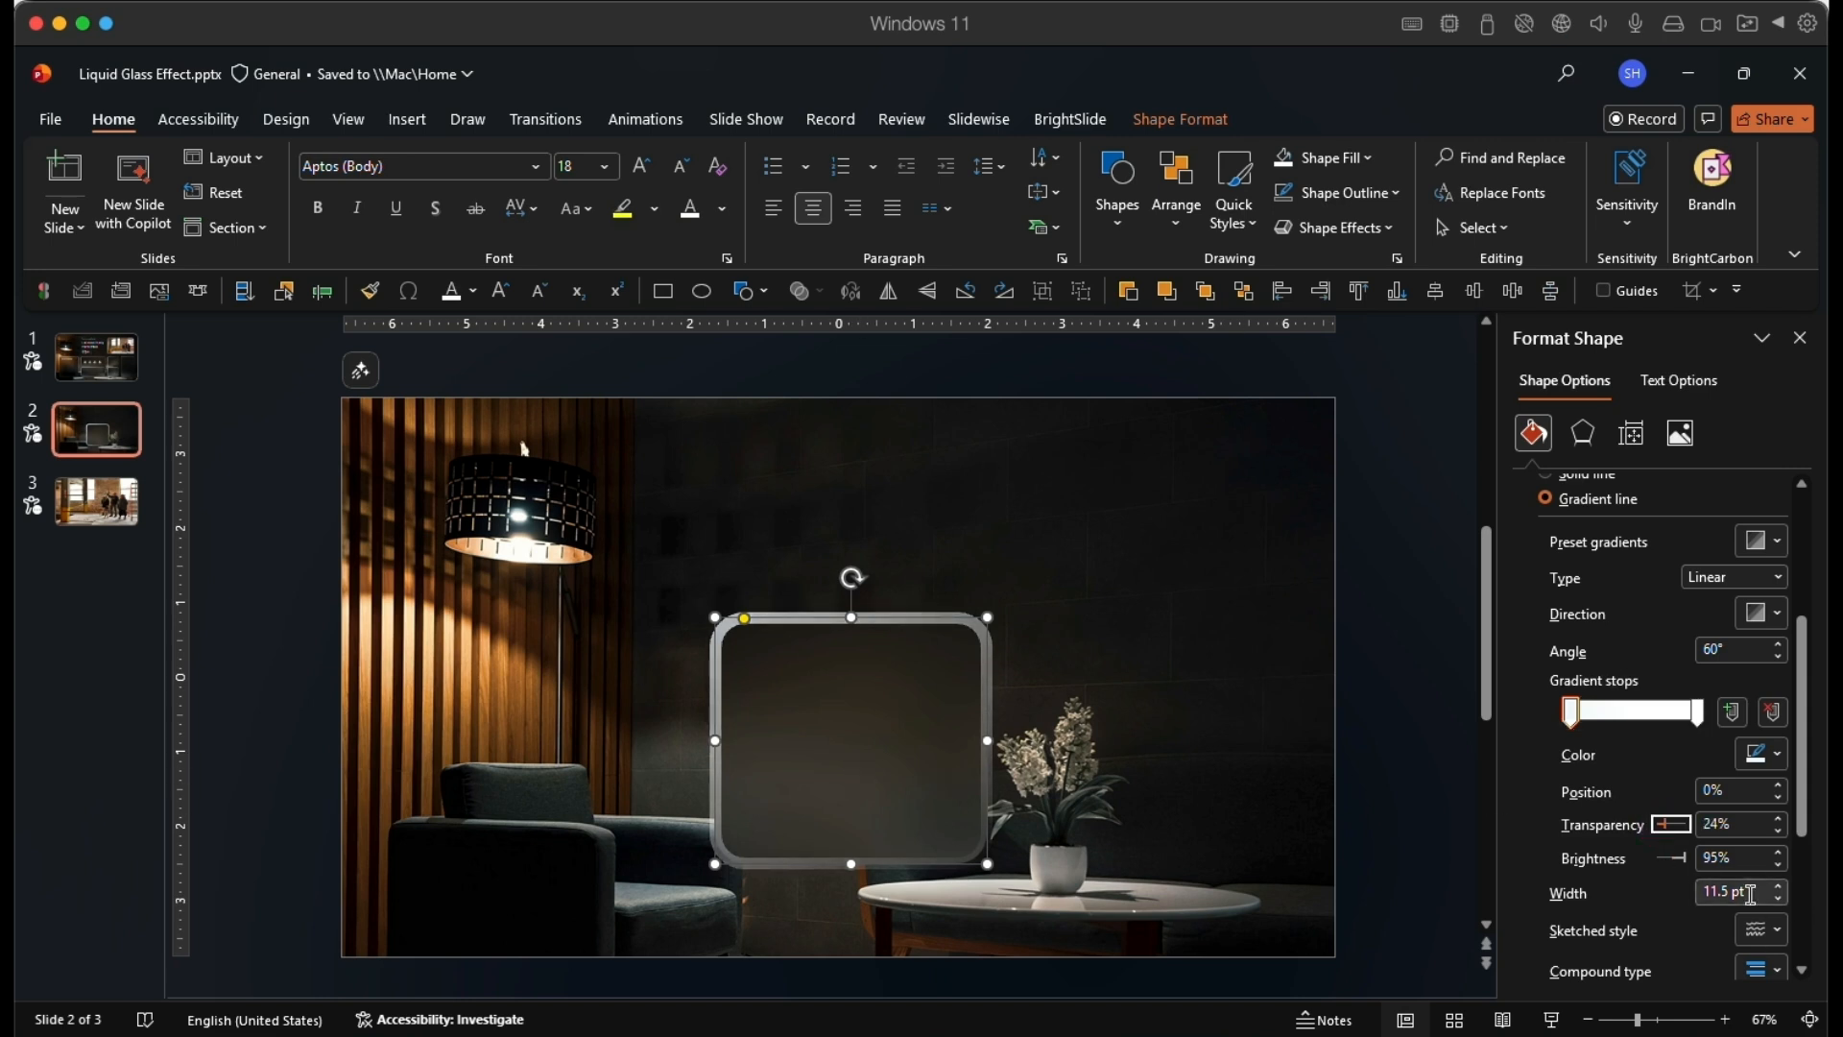
Thin the glass shape's gradient outline to about 1.75 pt and deselect the shape
left_click(1778, 899)
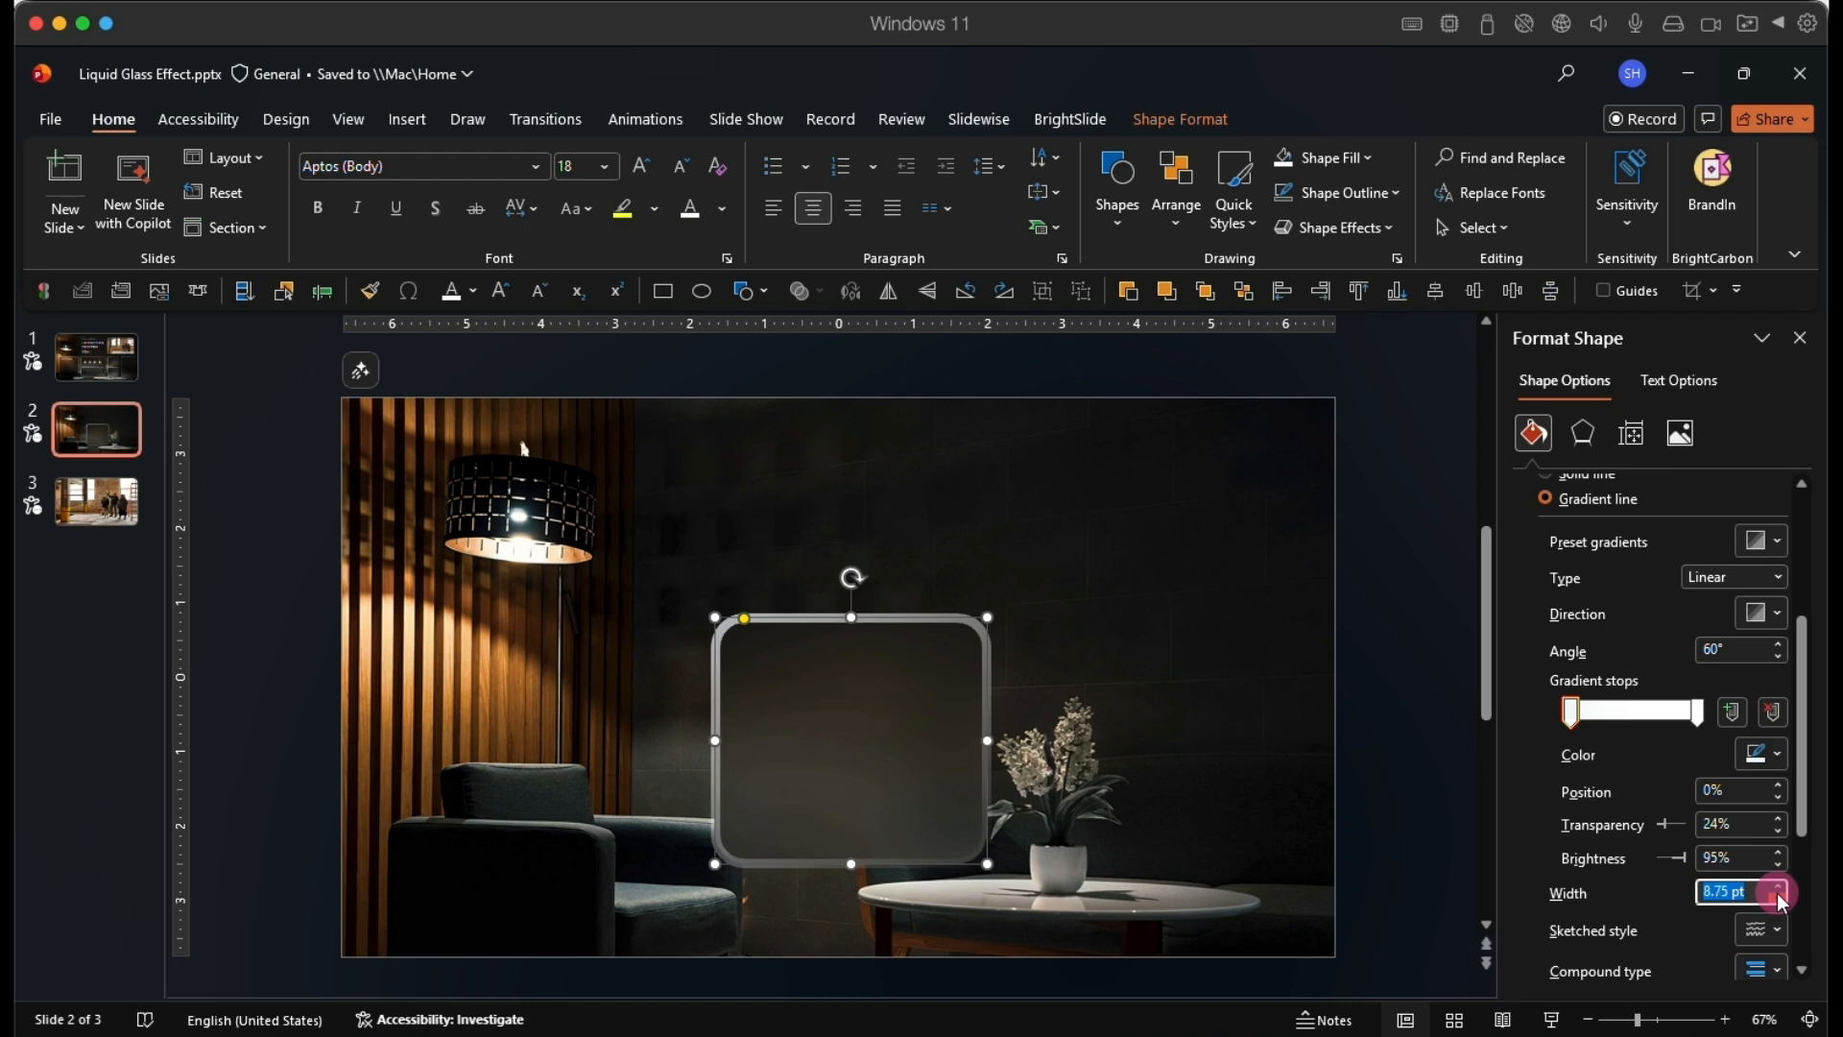
left_click(1779, 898)
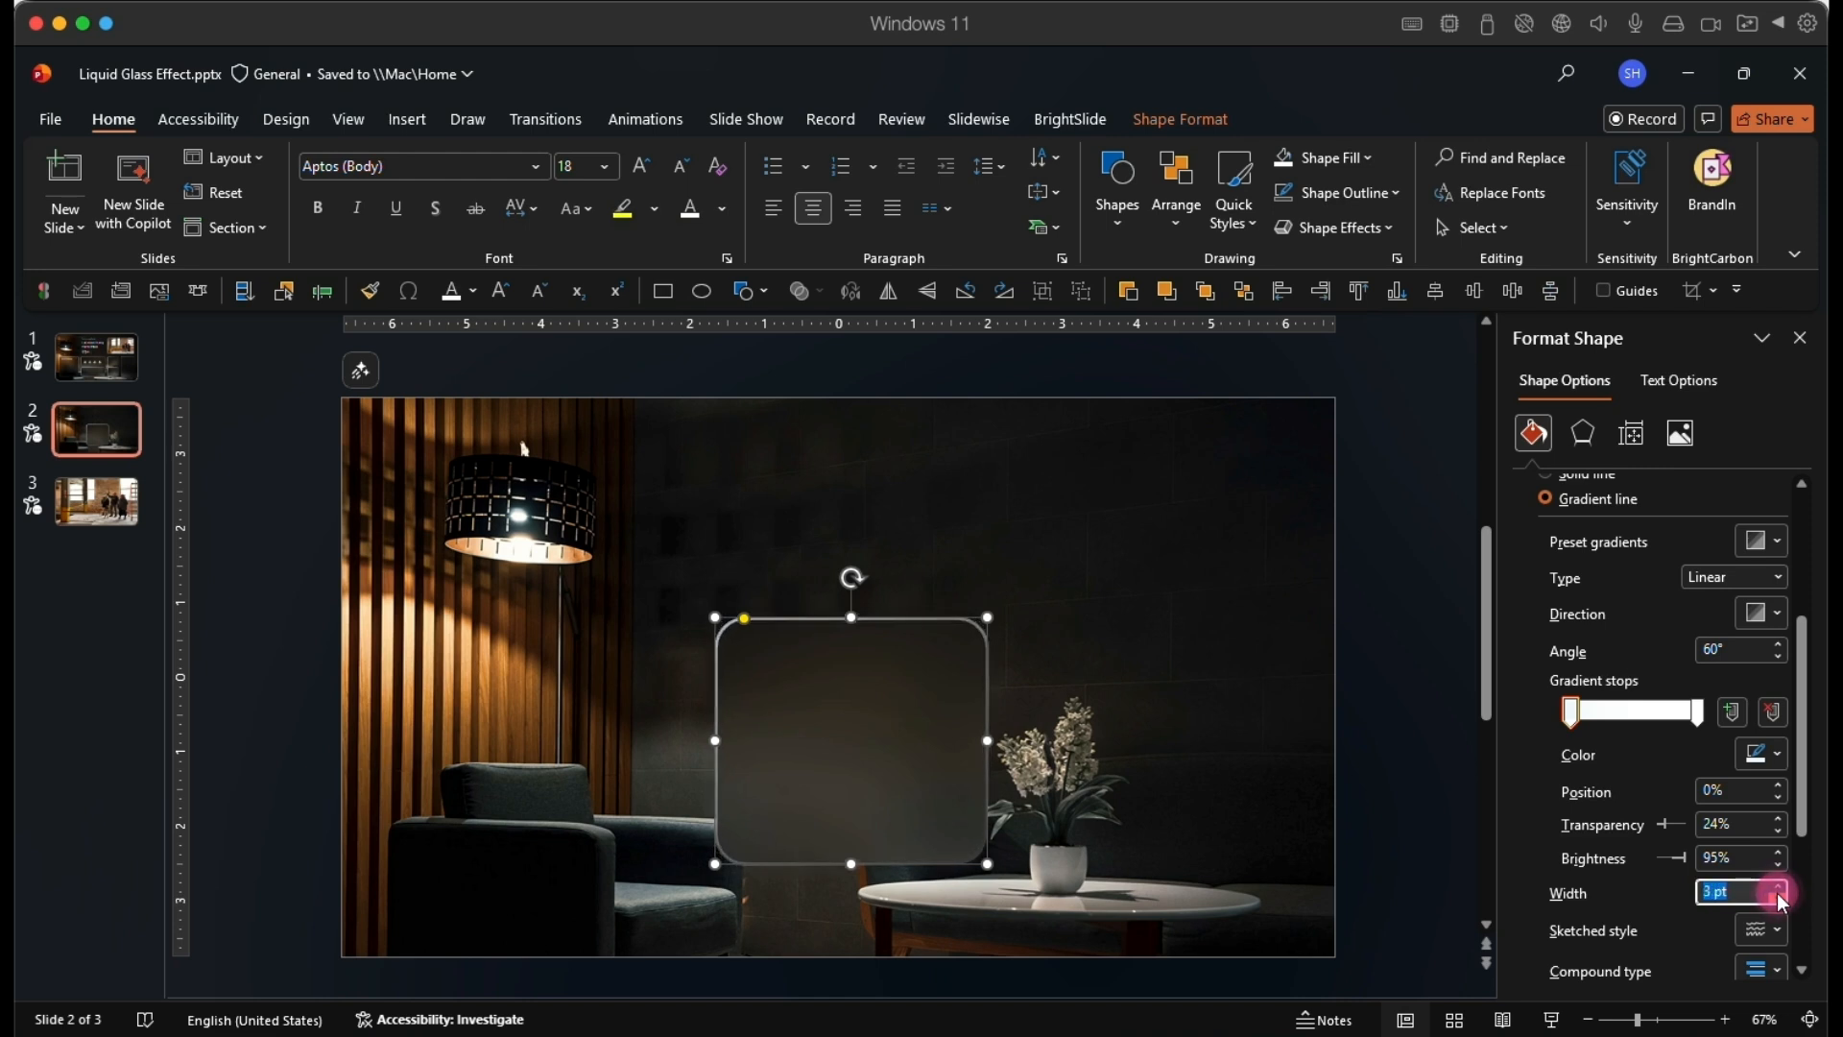
left_click(1778, 898)
left_click(1779, 899)
left_click(1779, 898)
left_click(1779, 898)
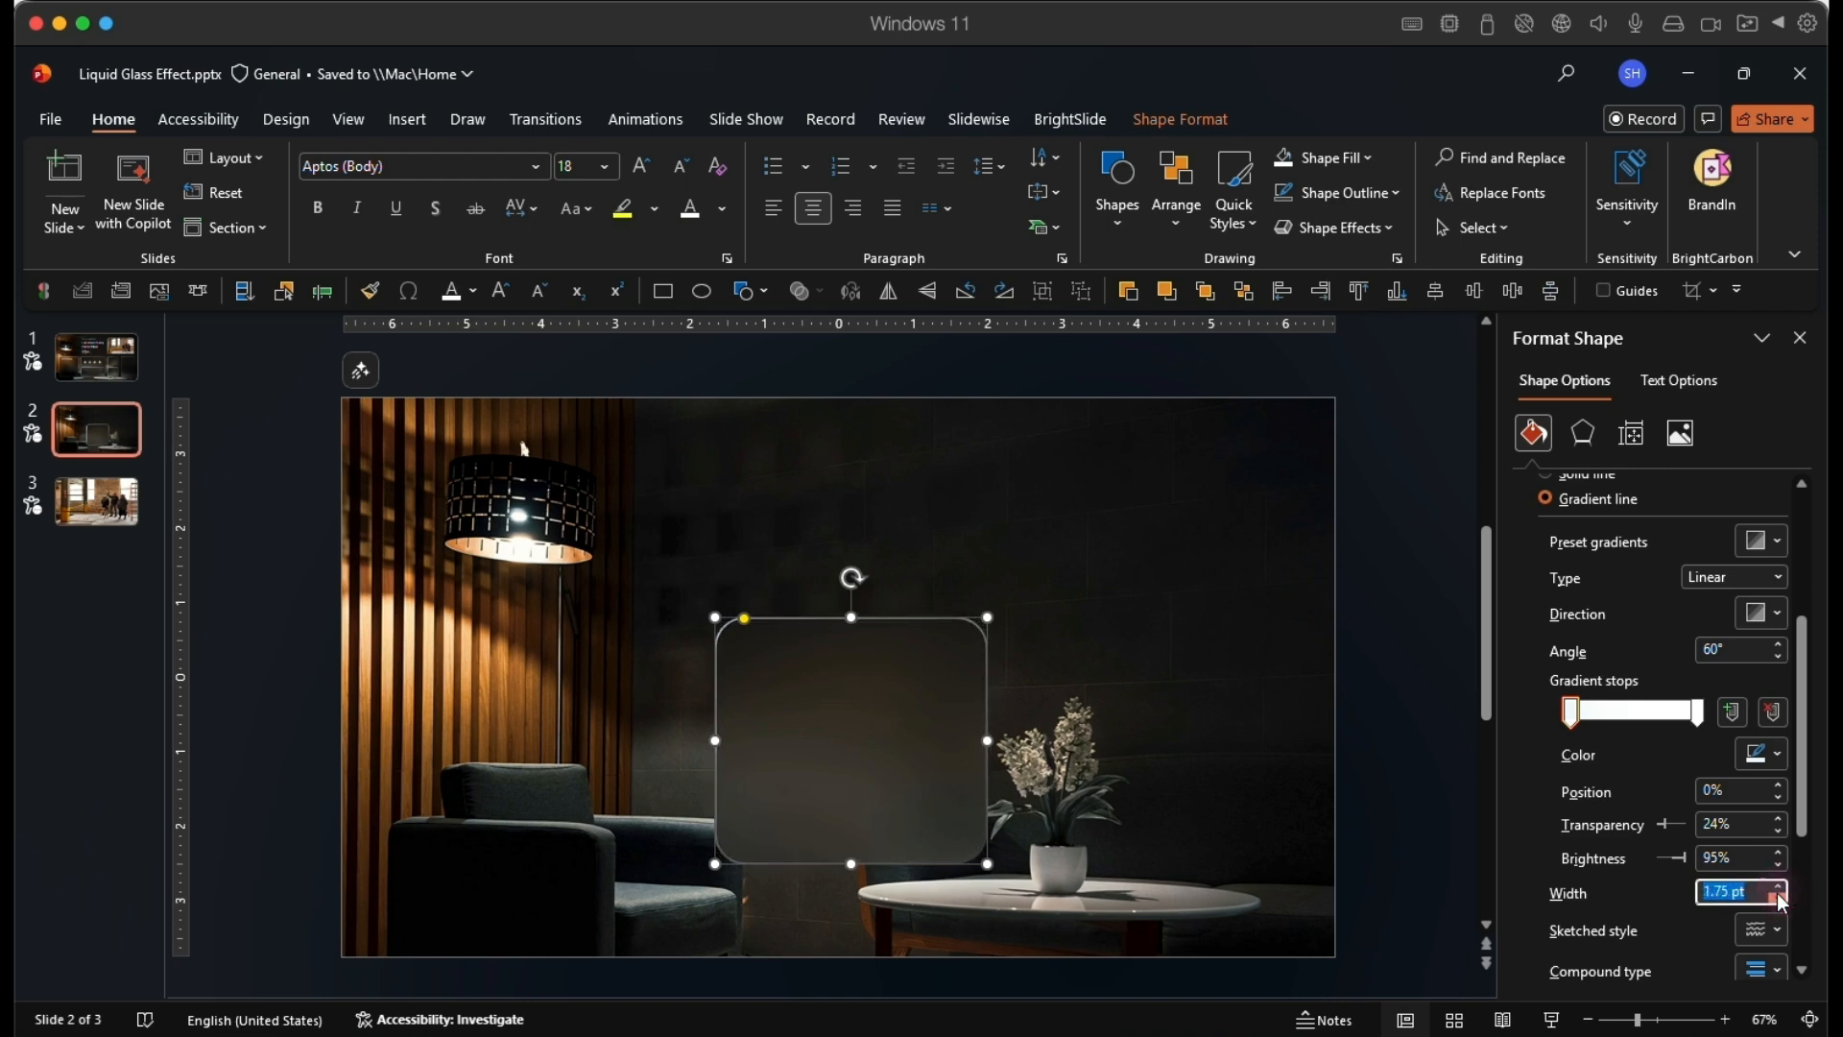
left_click(1778, 898)
left_click(1401, 763)
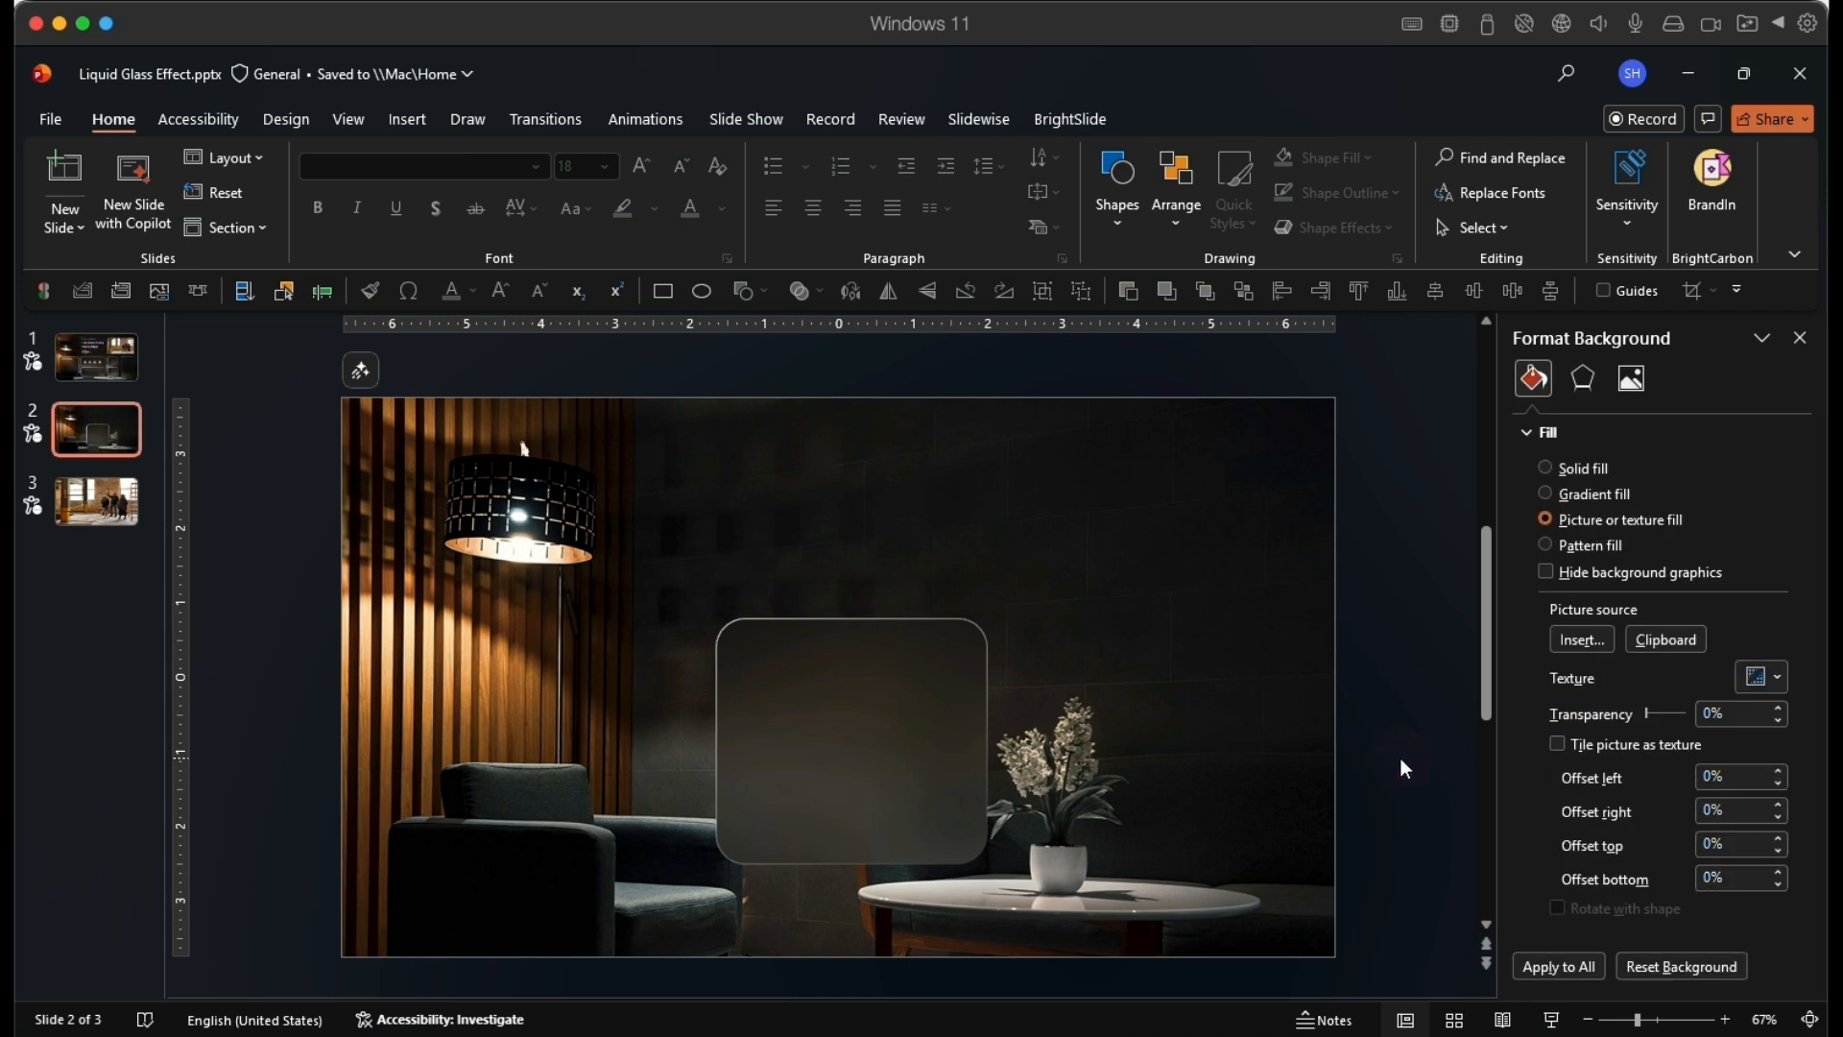
Reposition the glass shape in front of the vase, shorten it from above, and duplicate it into an evenly spaced row of three cards
left_click_drag(923, 803, 1117, 817)
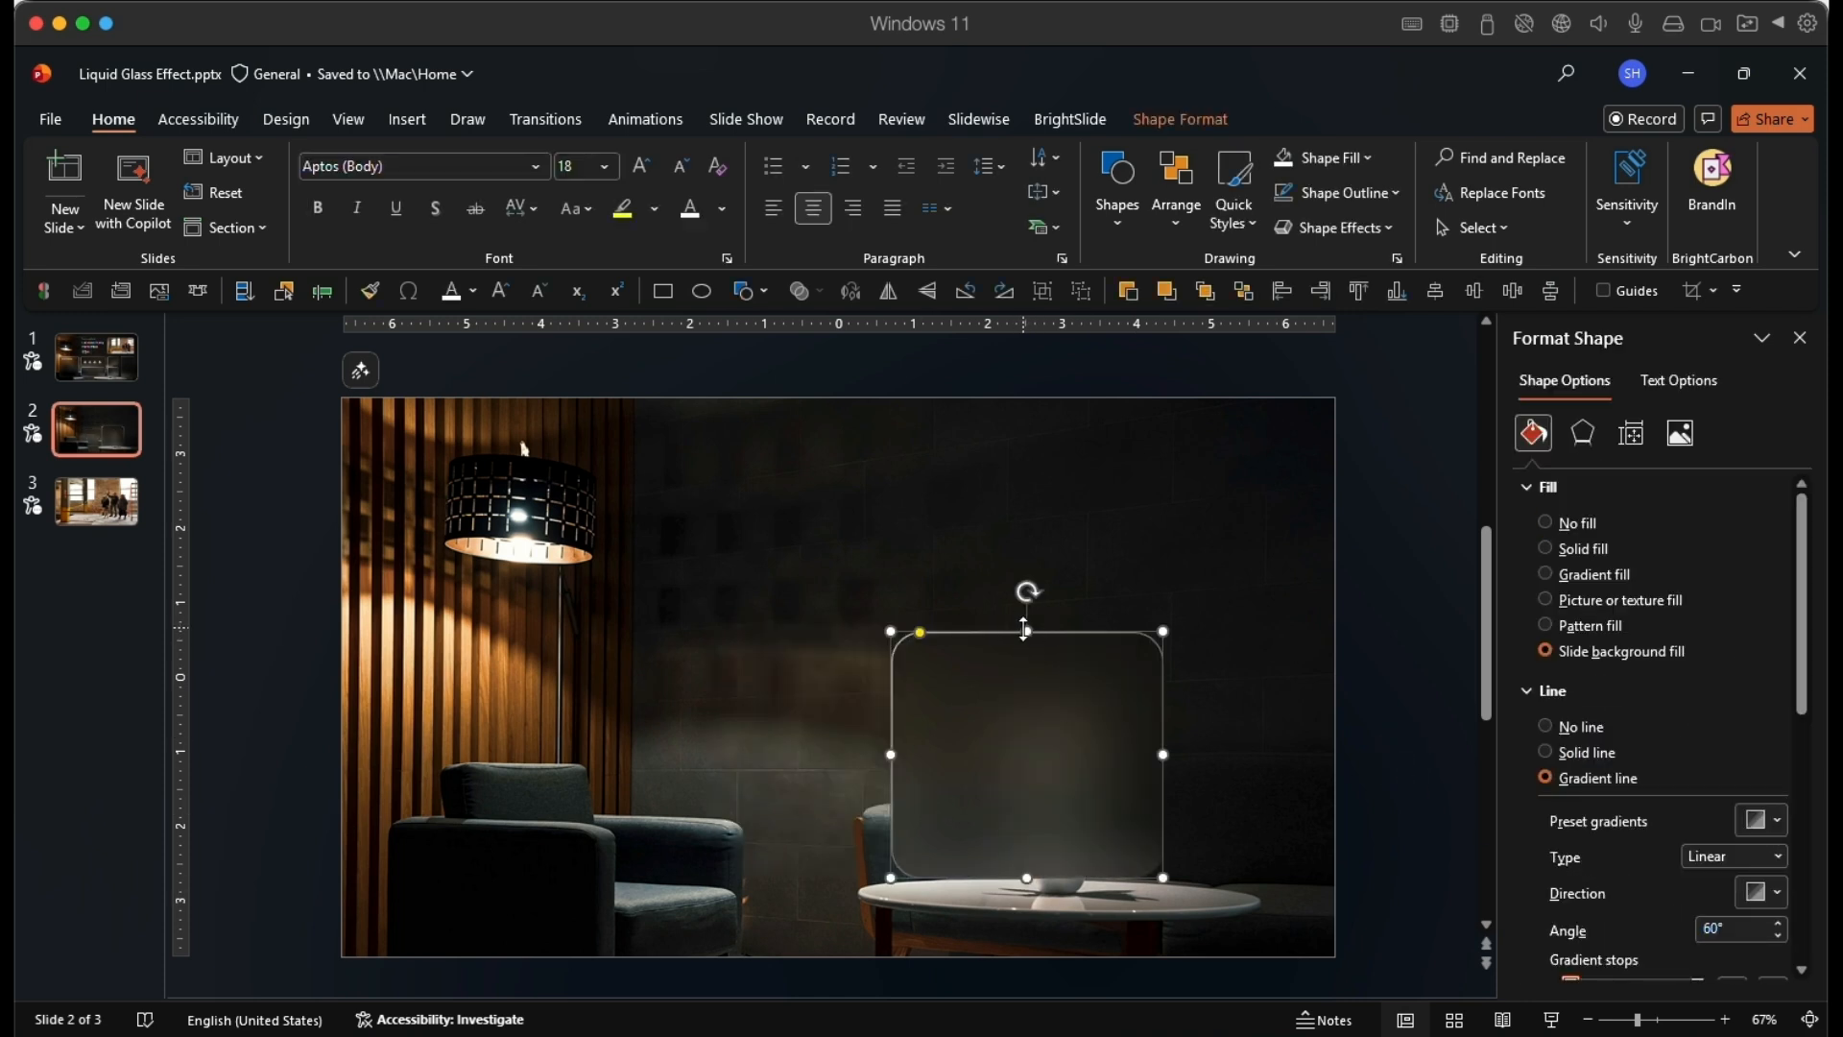
left_click_drag(1027, 632, 1027, 733)
left_click_drag(1059, 821, 857, 817)
key("ctrl+v")
key("ctrl+v")
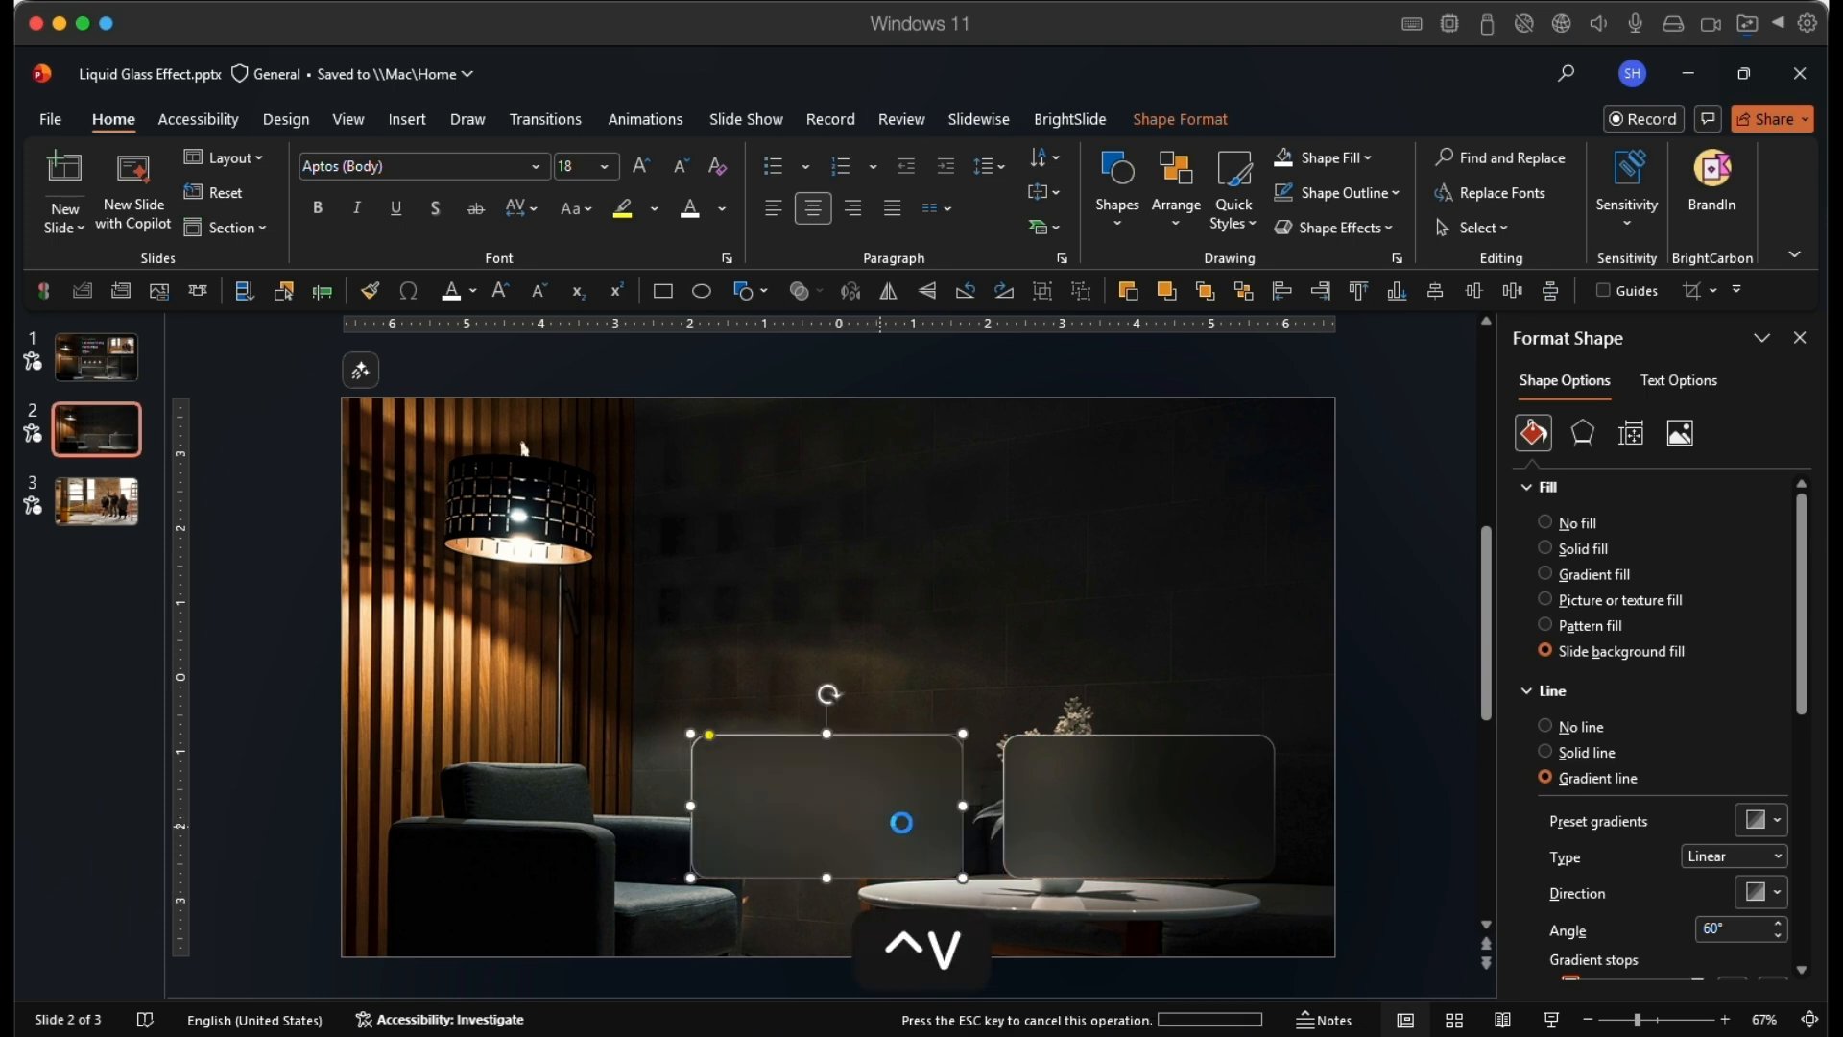
left_click_drag(1115, 815, 492, 812)
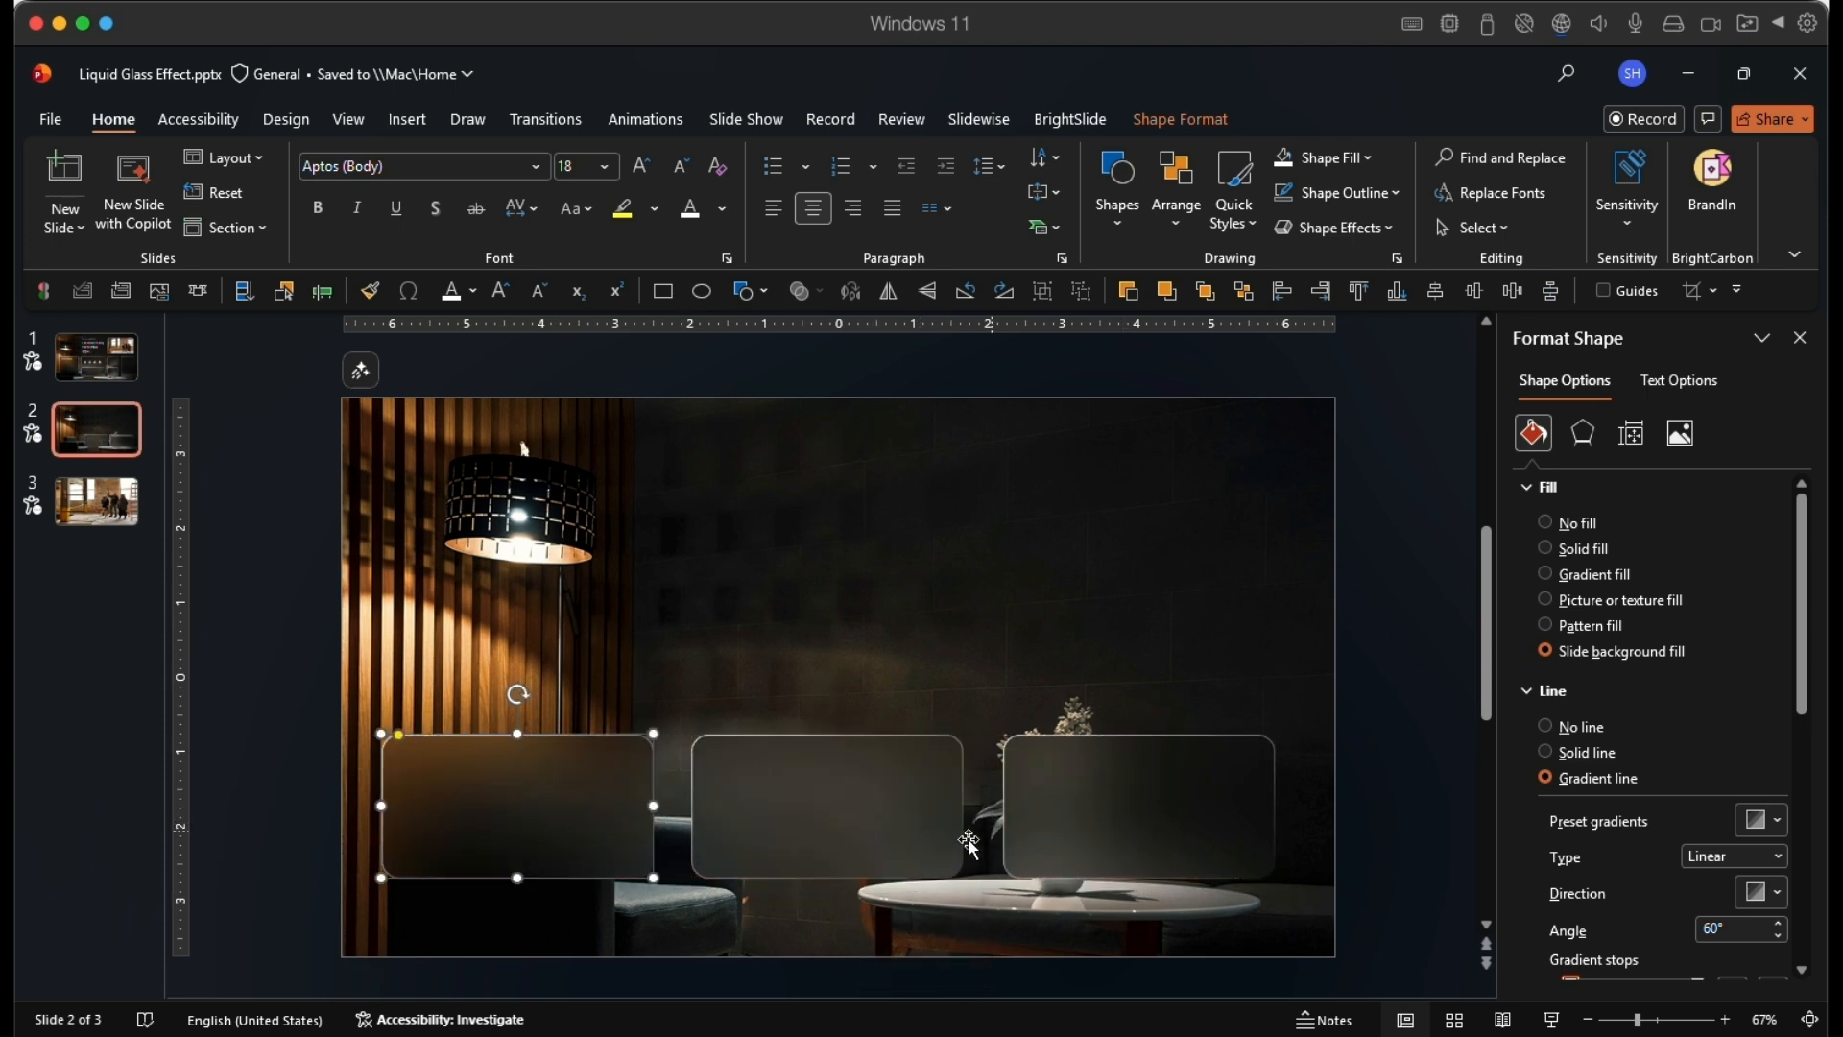
On slide 1, realign the living-room picture behind the glass cards so it covers the whole slide, and deselect it
left_click(78, 365)
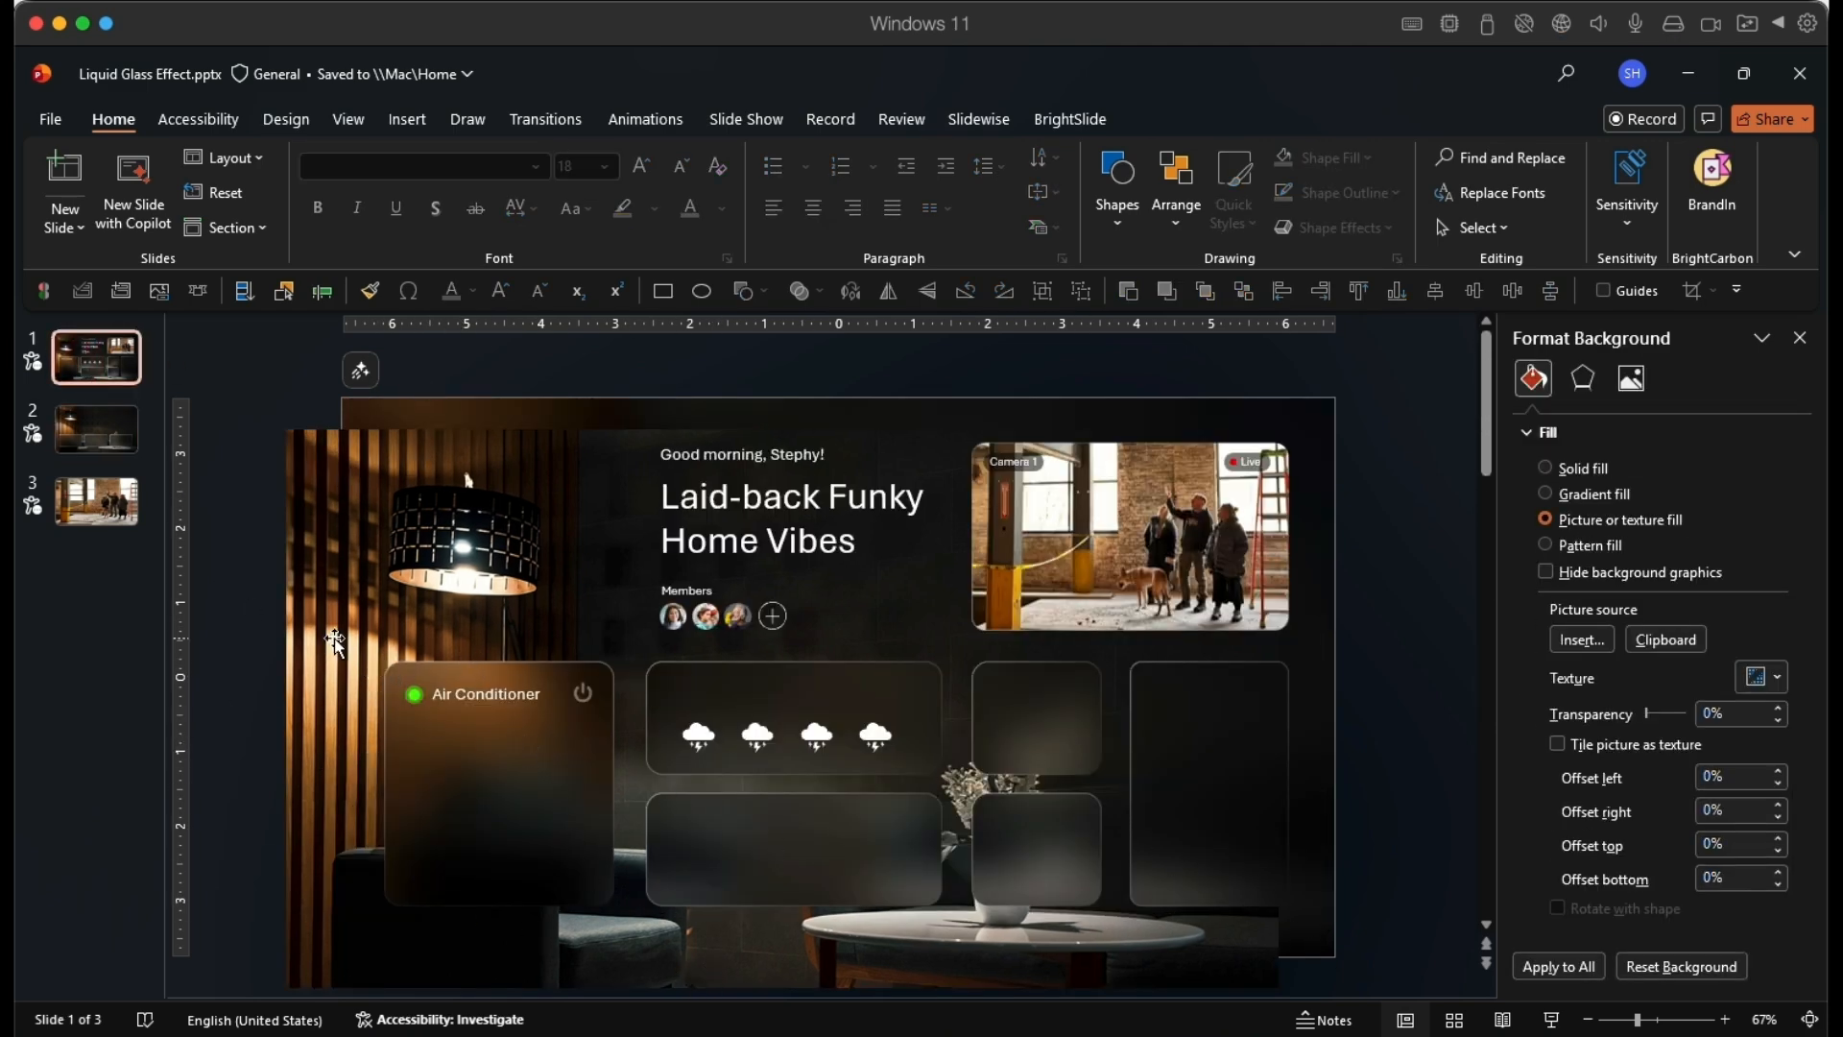
left_click_drag(335, 639, 391, 605)
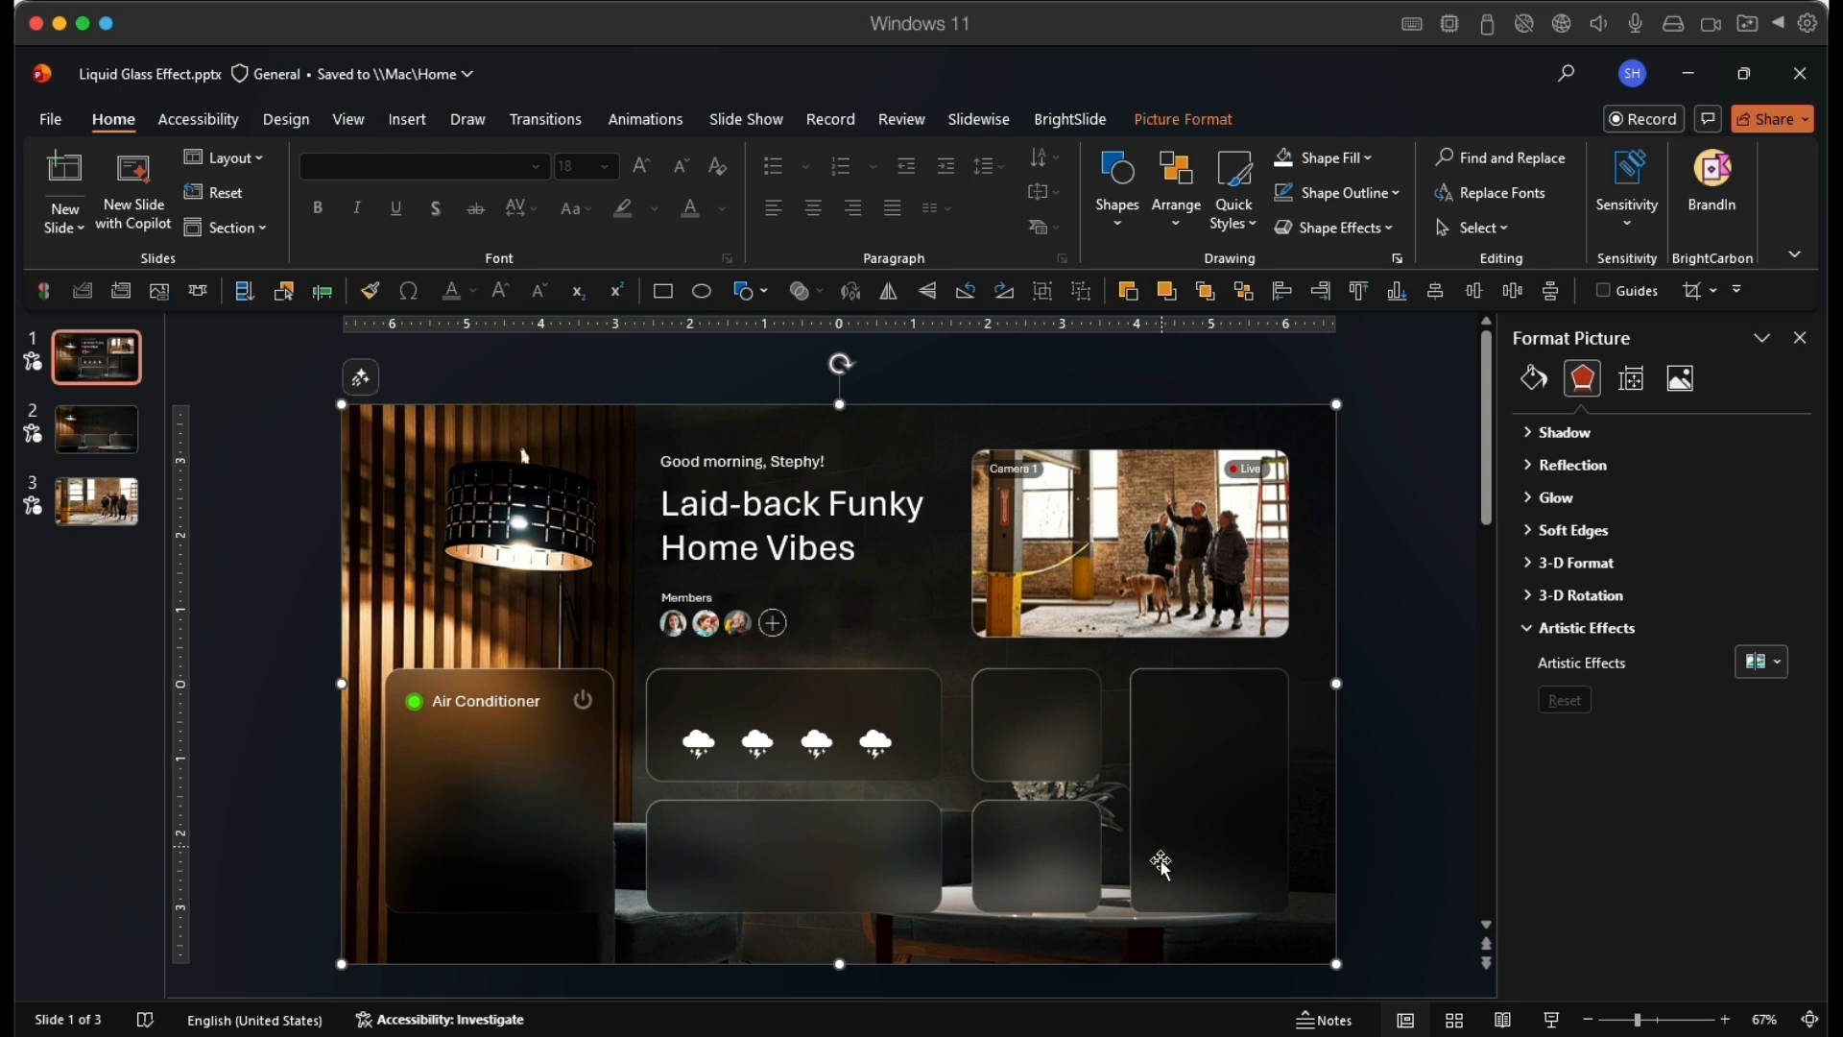
left_click(230, 639)
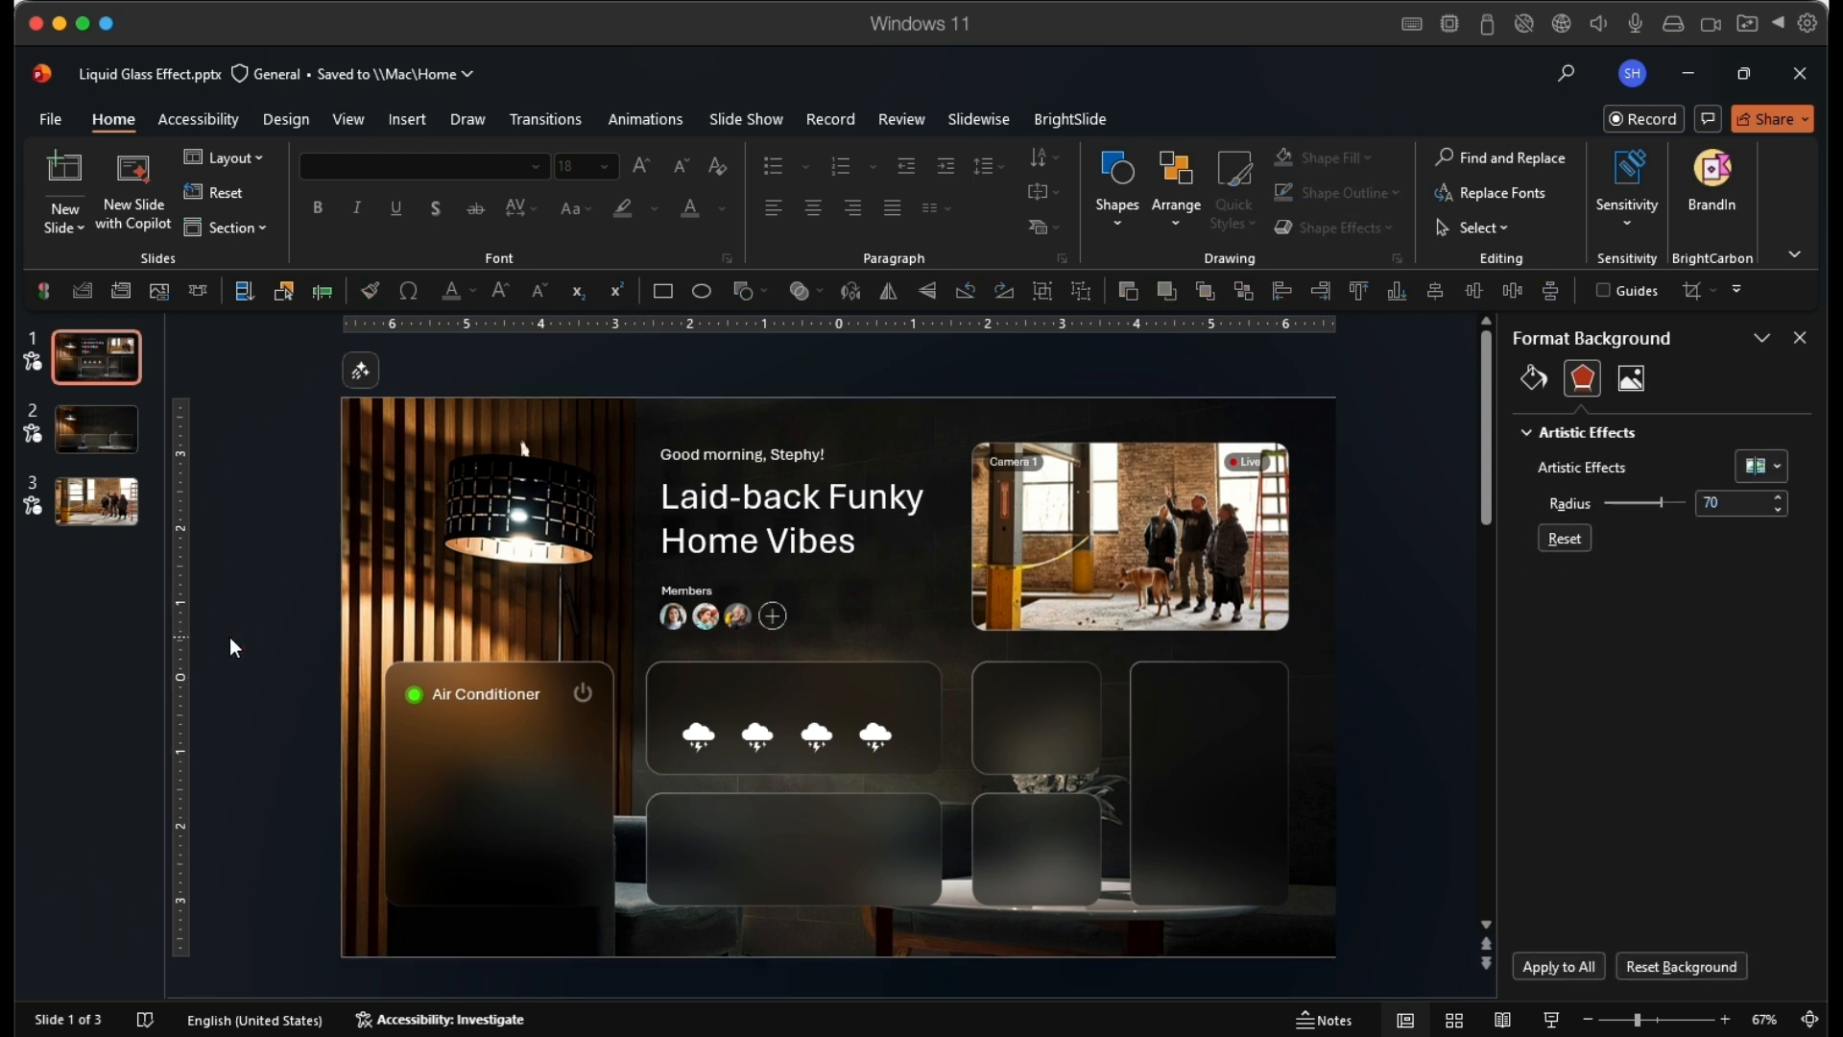